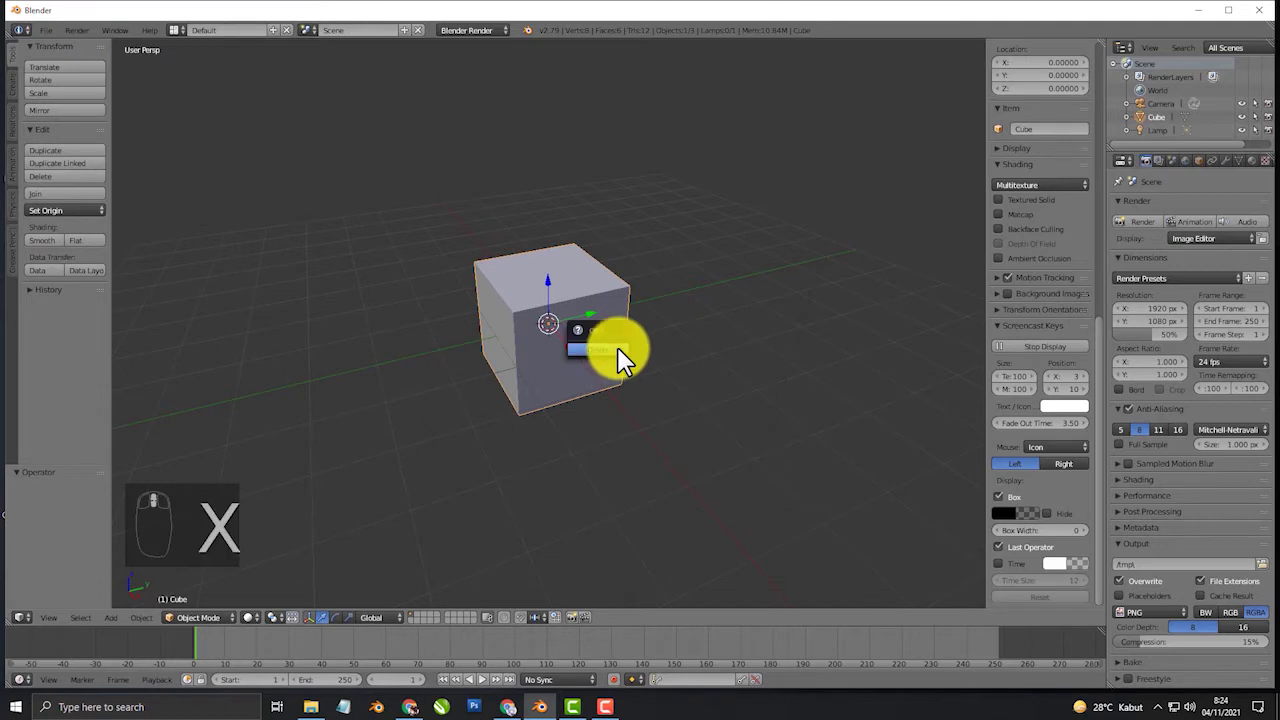
# - Replace the default cube with a mesh cylinder that has 20 vertices
pyautogui.moveTo(650, 350)
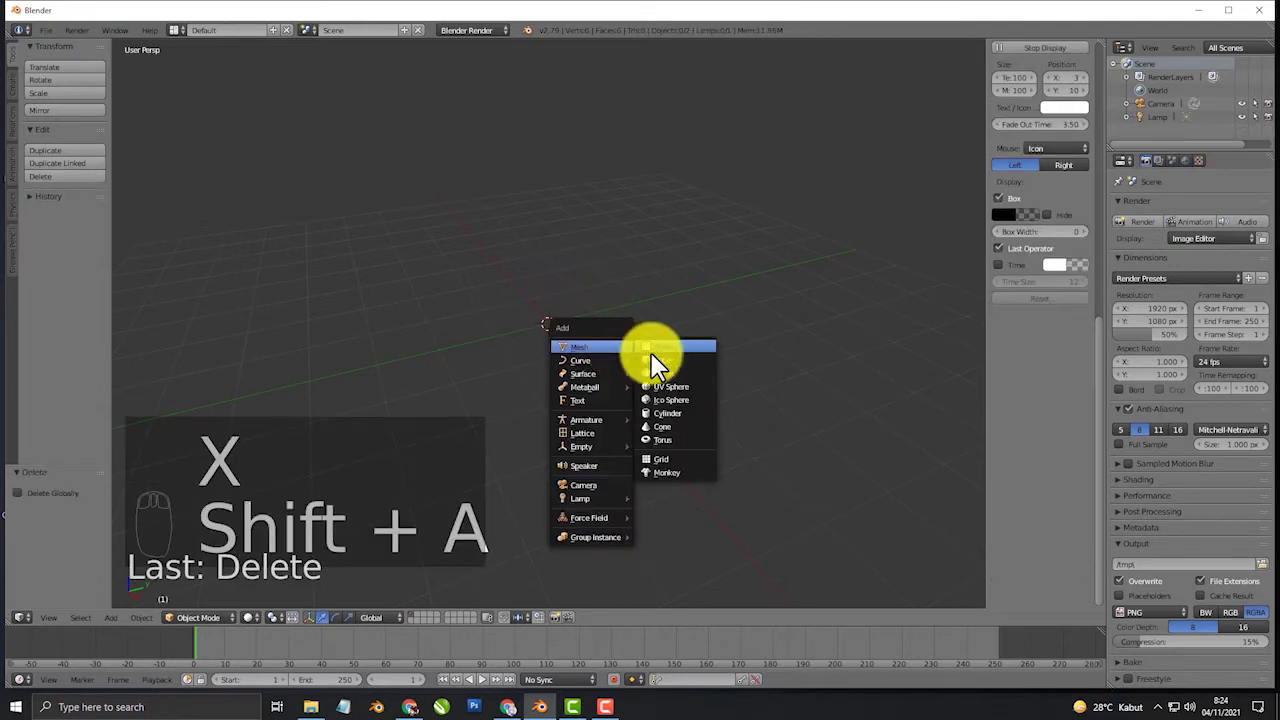
pyautogui.click(672, 418)
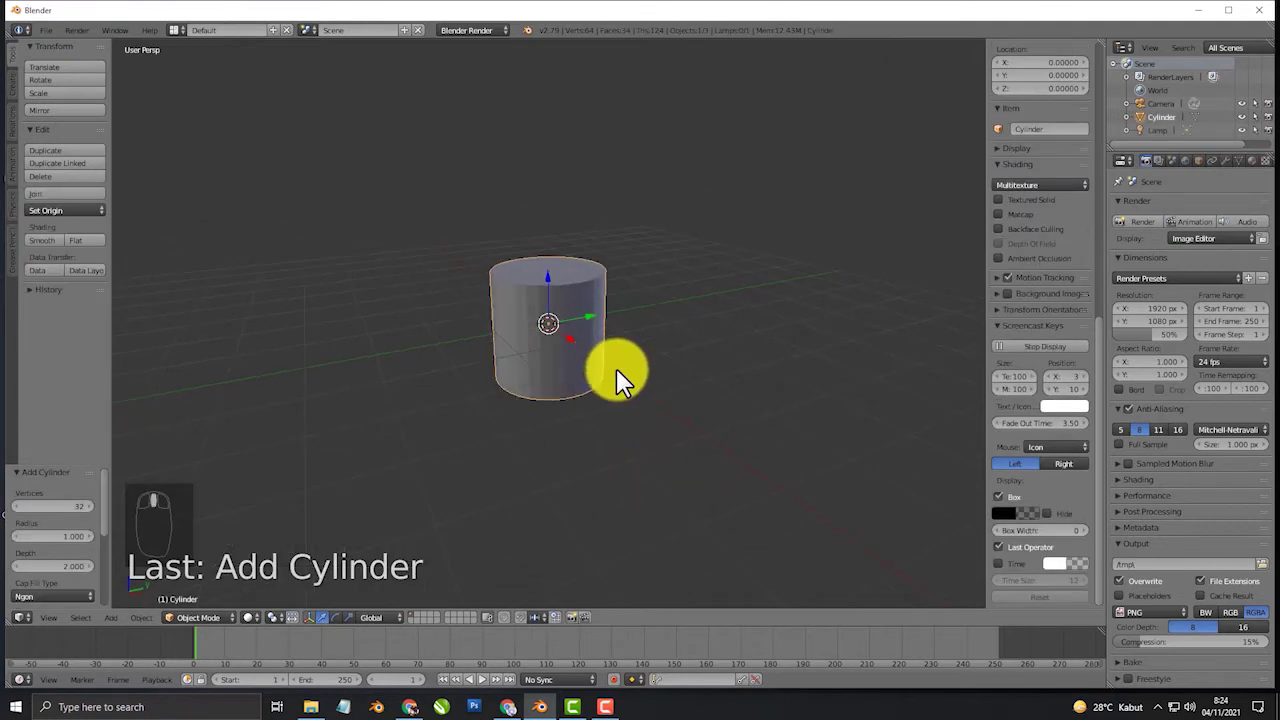
pyautogui.press('KP_1')
pyautogui.press('KP_5')
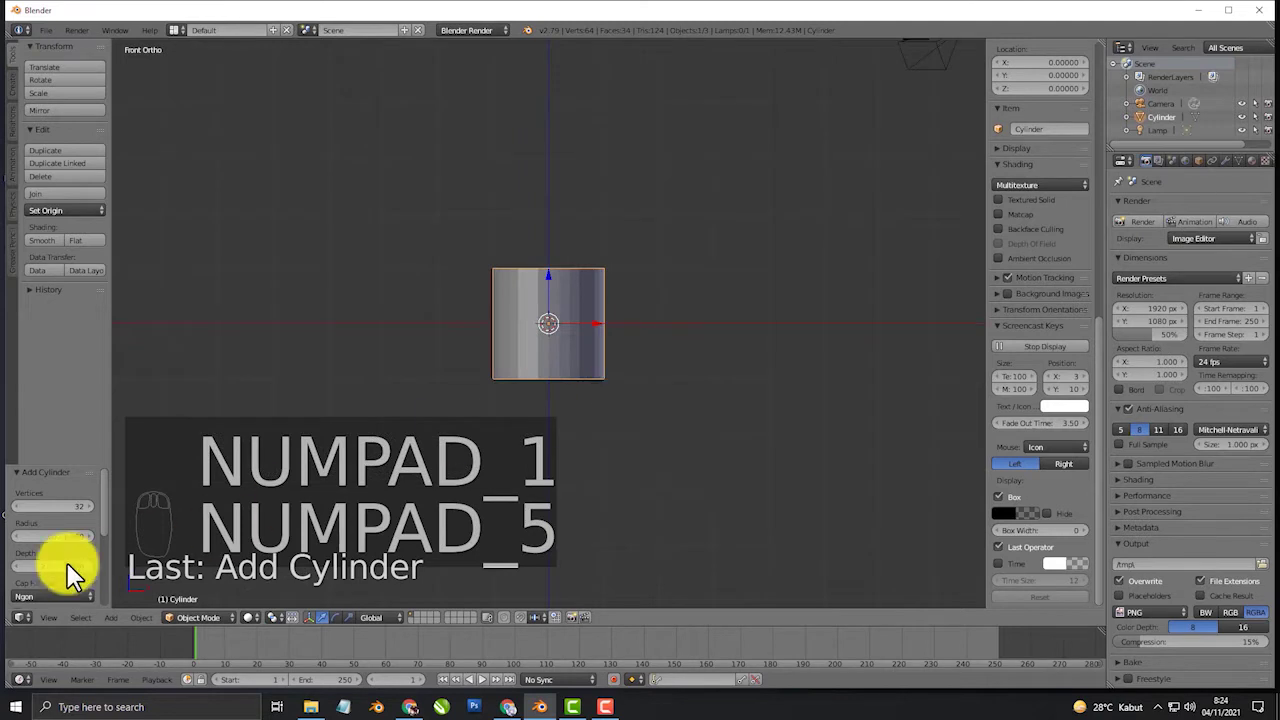
pyautogui.moveTo(62, 506)
pyautogui.mouseDown()
pyautogui.moveTo(48, 506)
pyautogui.moveTo(149, 474)
pyautogui.mouseUp()
pyautogui.scroll(5, 477, 380)
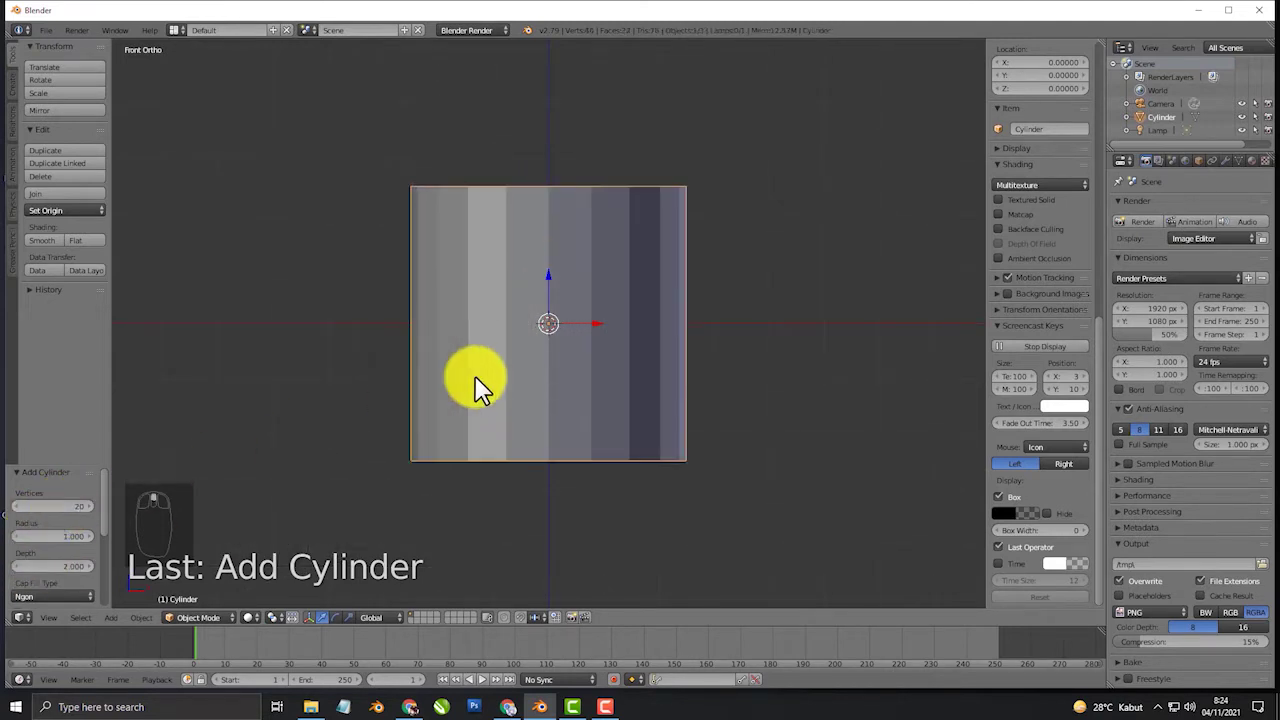
# - In Edit Mode, scale the whole cylinder to about 0.115 in X and Y while keeping its Z height
pyautogui.keyDown('shift'); pyautogui.moveTo(608, 329); pyautogui.dragTo(572, 355, button='middle'); pyautogui.keyUp('shift')
pyautogui.press('Tab')
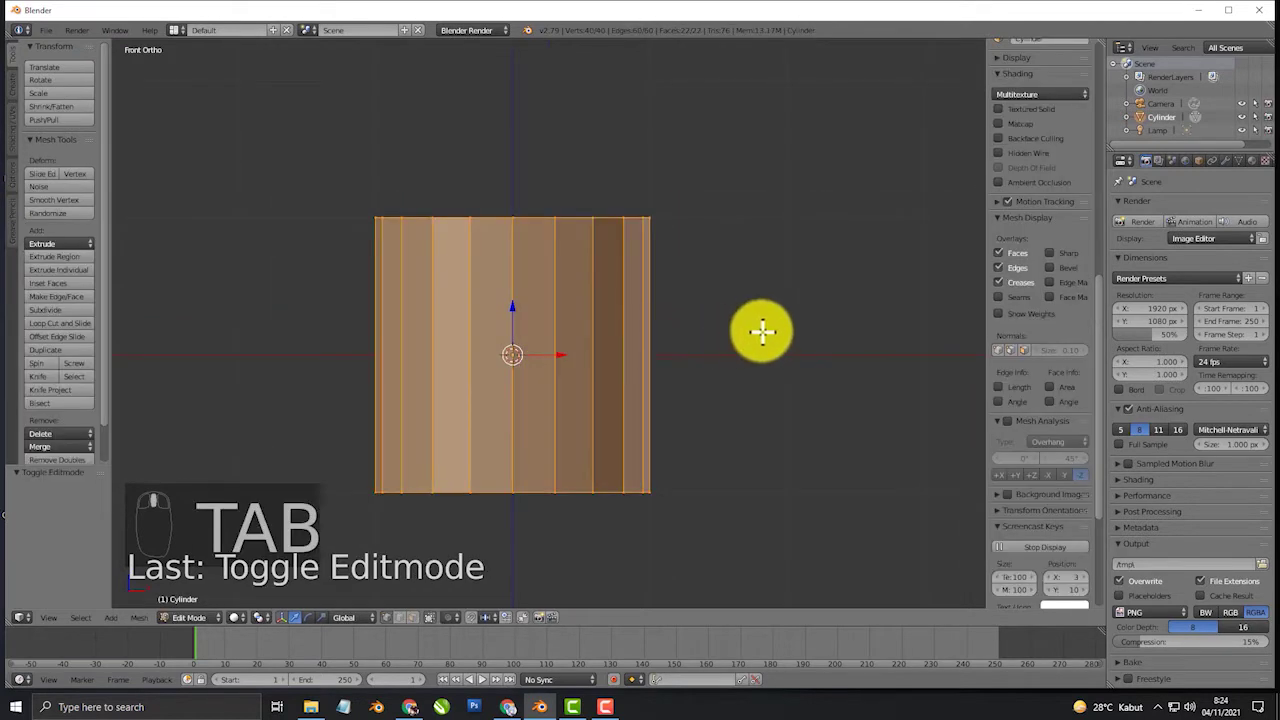
pyautogui.press('s')
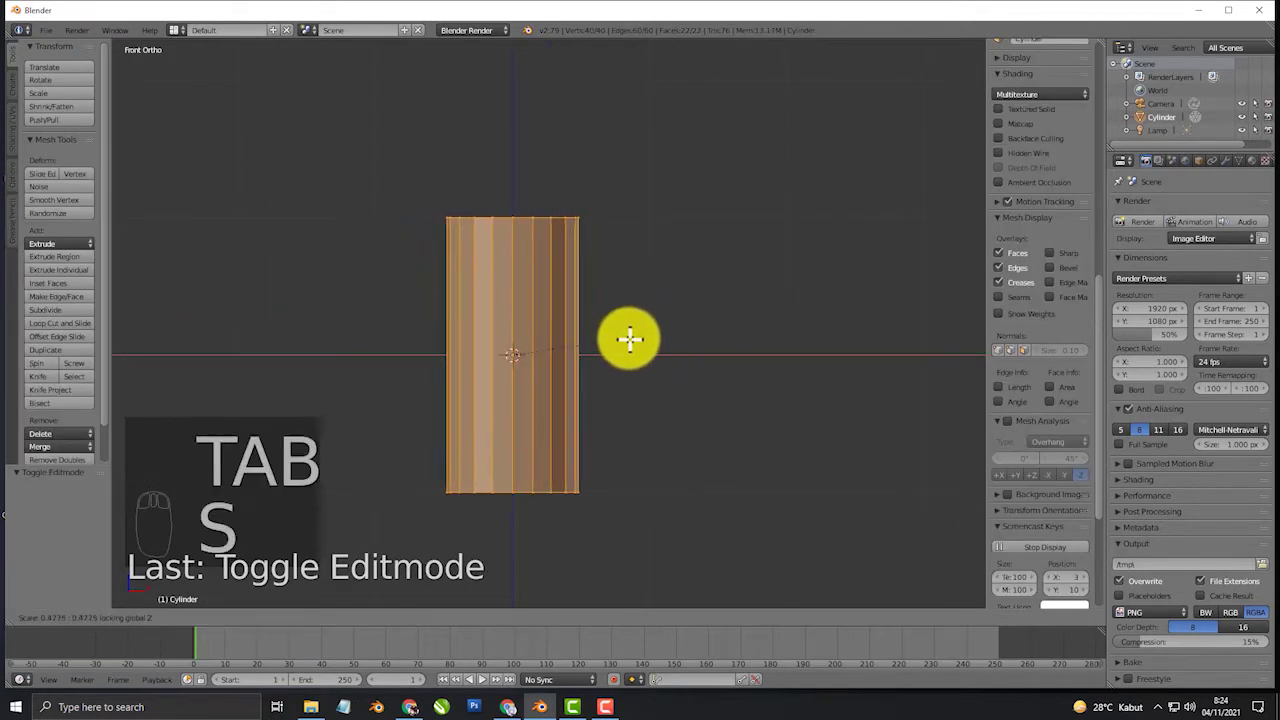
pyautogui.rightClick(620, 337)
pyautogui.scroll(-3, 620, 337)
pyautogui.moveTo(620, 337); pyautogui.dragTo(653, 394, button='middle')
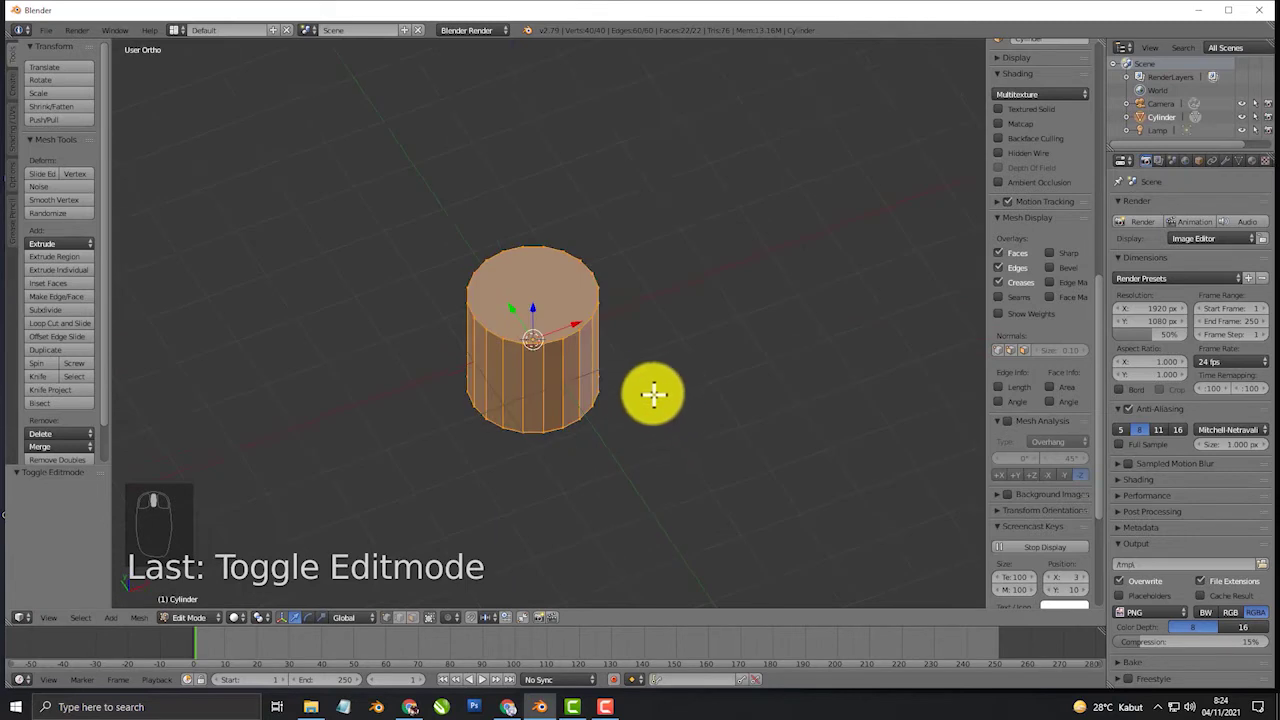
pyautogui.press('KP_5')
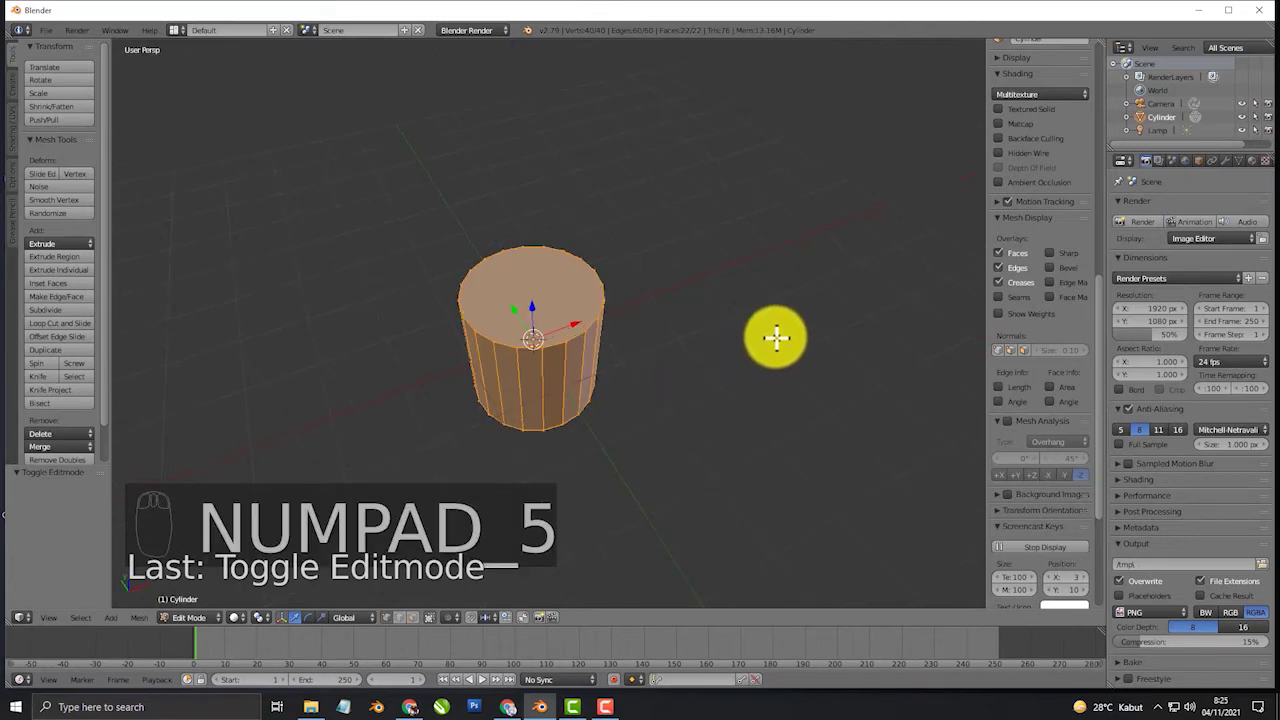
pyautogui.press('s')
pyautogui.hotkey('shift', 'z')
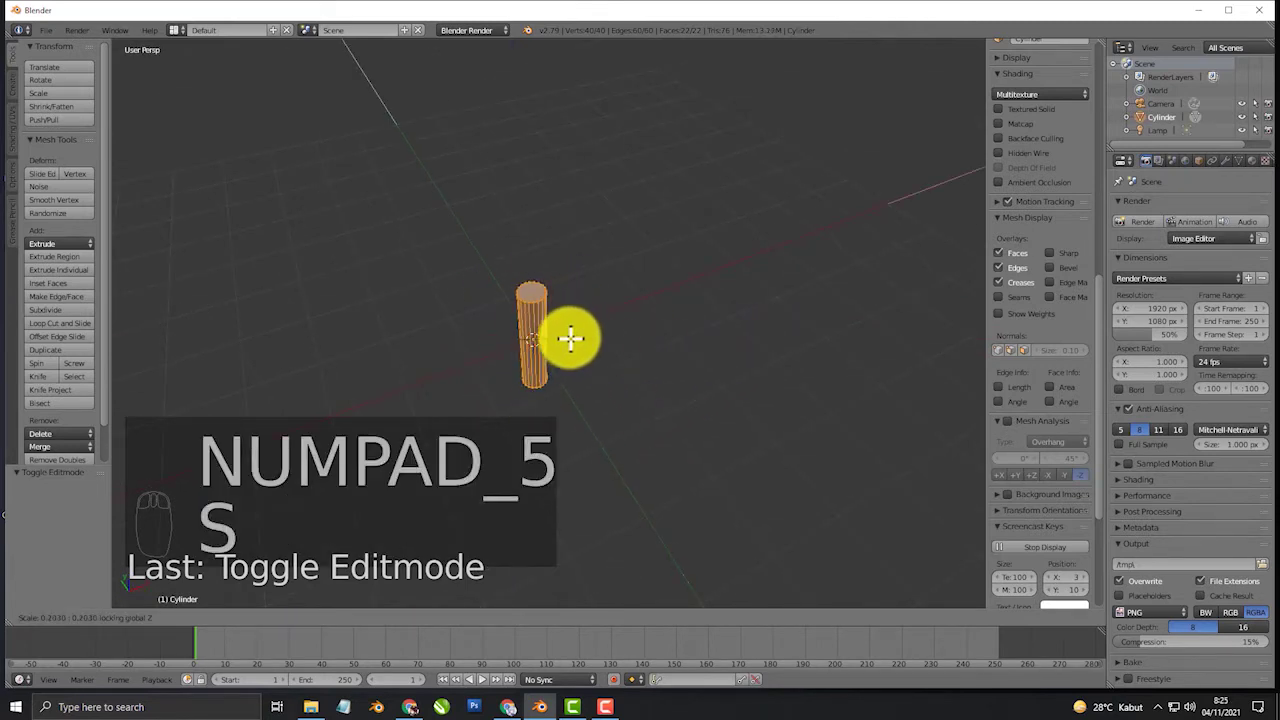
pyautogui.click(560, 345)
# - Stretch the thin cylinder along Z in three passes of about 1.82, 1.256 and 1.1
pyautogui.moveTo(560, 363); pyautogui.dragTo(542, 309, button='middle')
pyautogui.press('s')
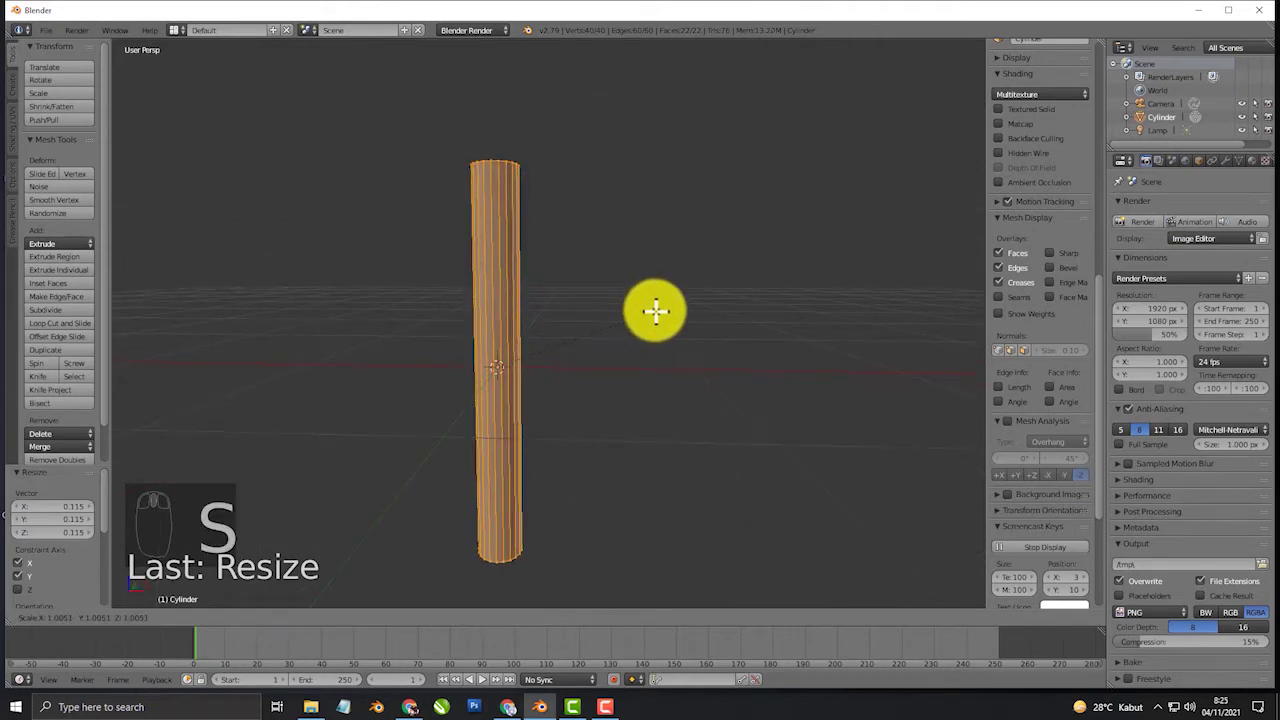
pyautogui.click(780, 311)
pyautogui.scroll(-3, 754, 317)
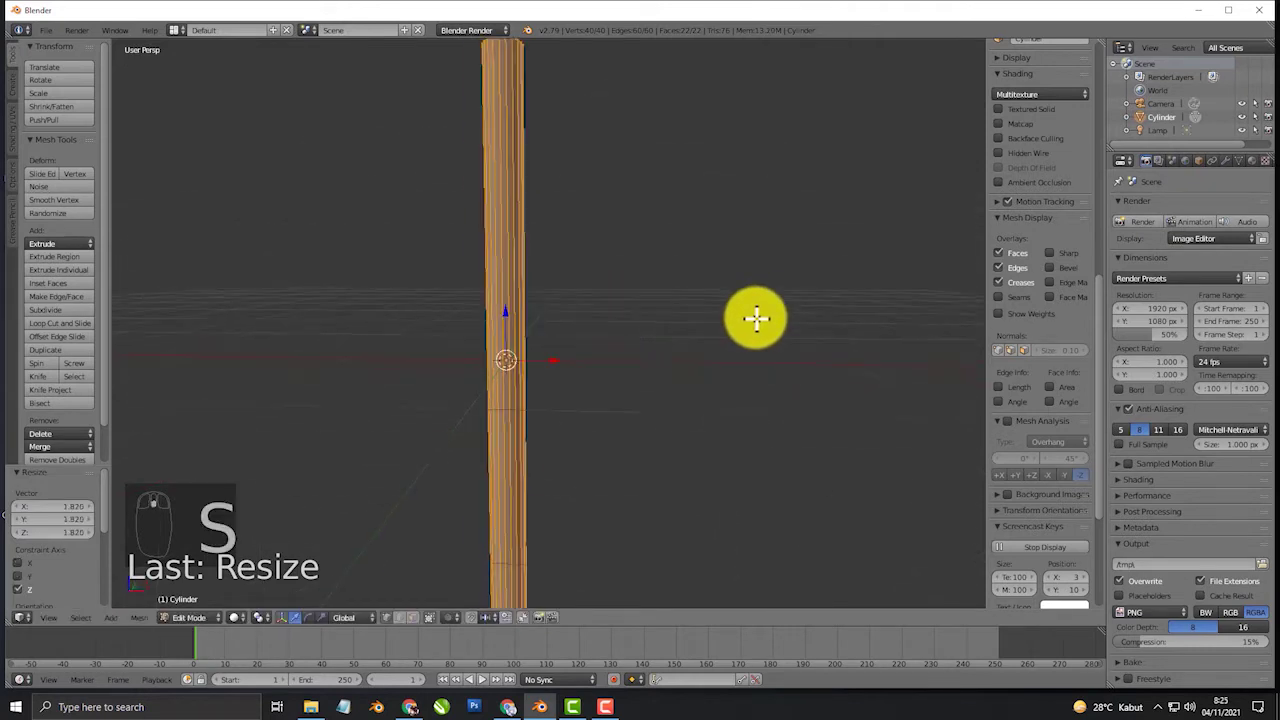
pyautogui.moveTo(705, 325); pyautogui.dragTo(651, 325, button='middle')
pyautogui.press('s')
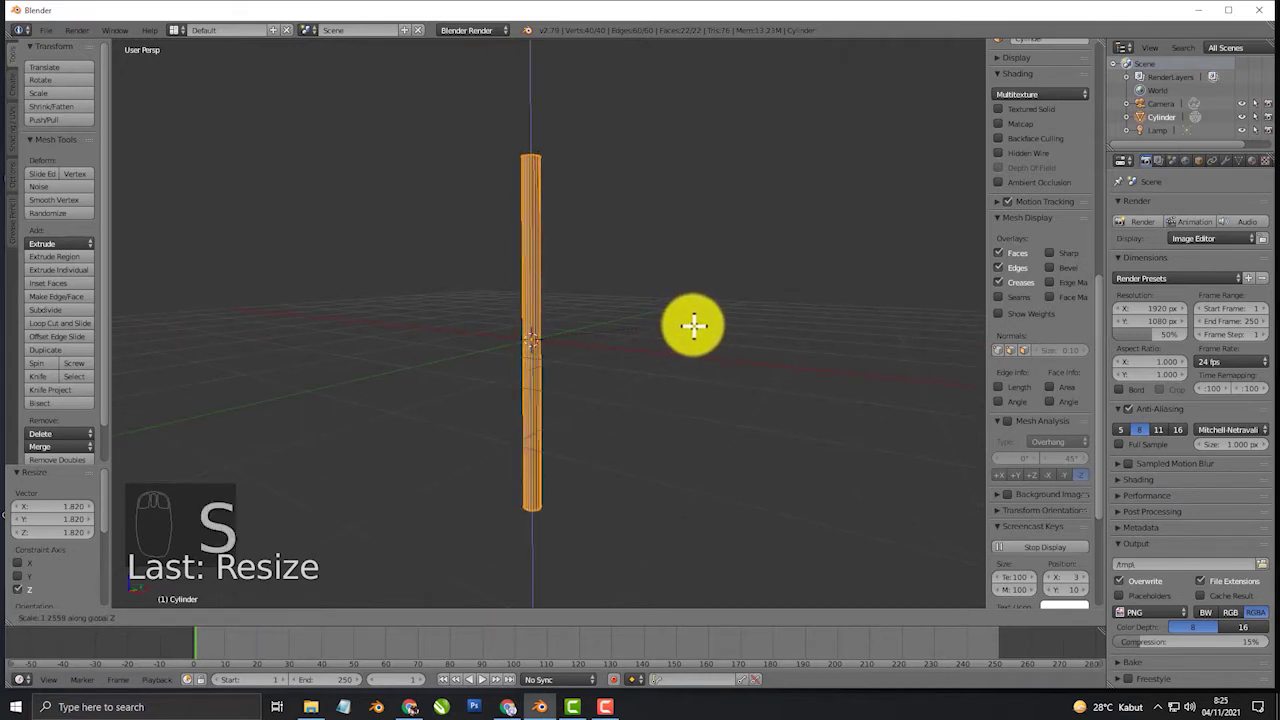
pyautogui.click(693, 325)
pyautogui.moveTo(623, 346); pyautogui.dragTo(638, 380, button='middle')
pyautogui.press('s')
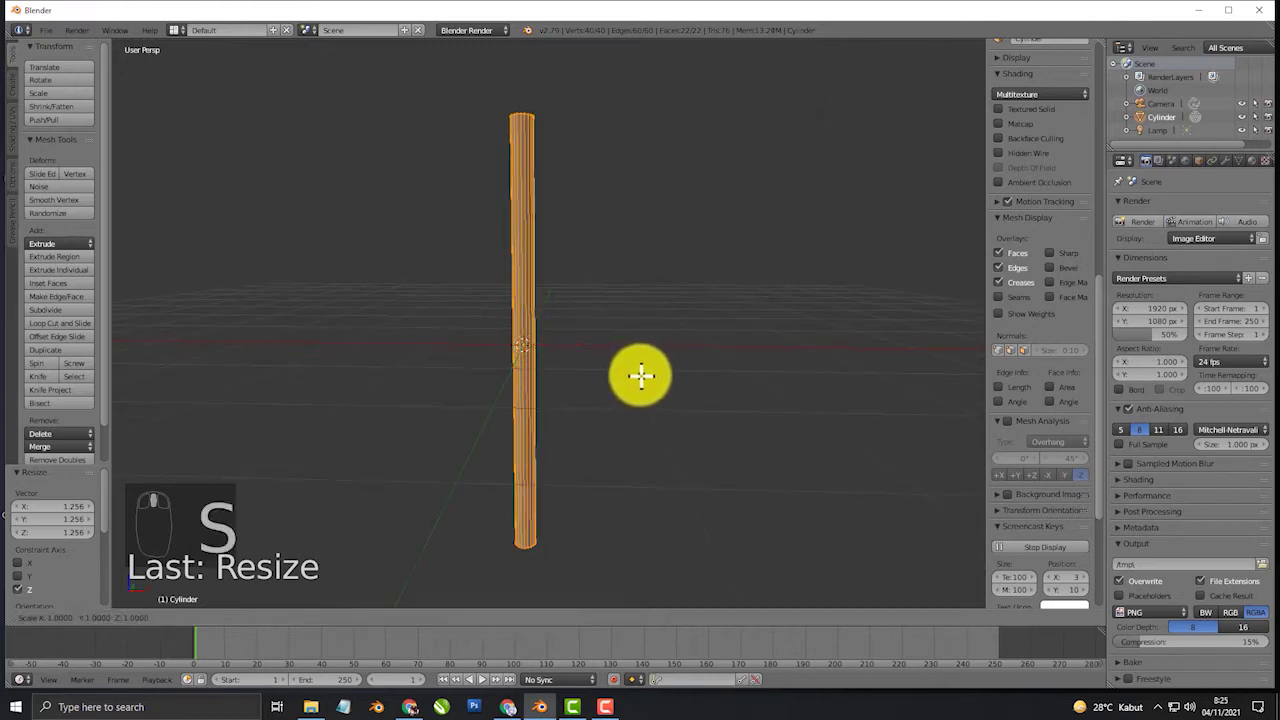
pyautogui.click(654, 369)
pyautogui.scroll(-3, 635, 378)
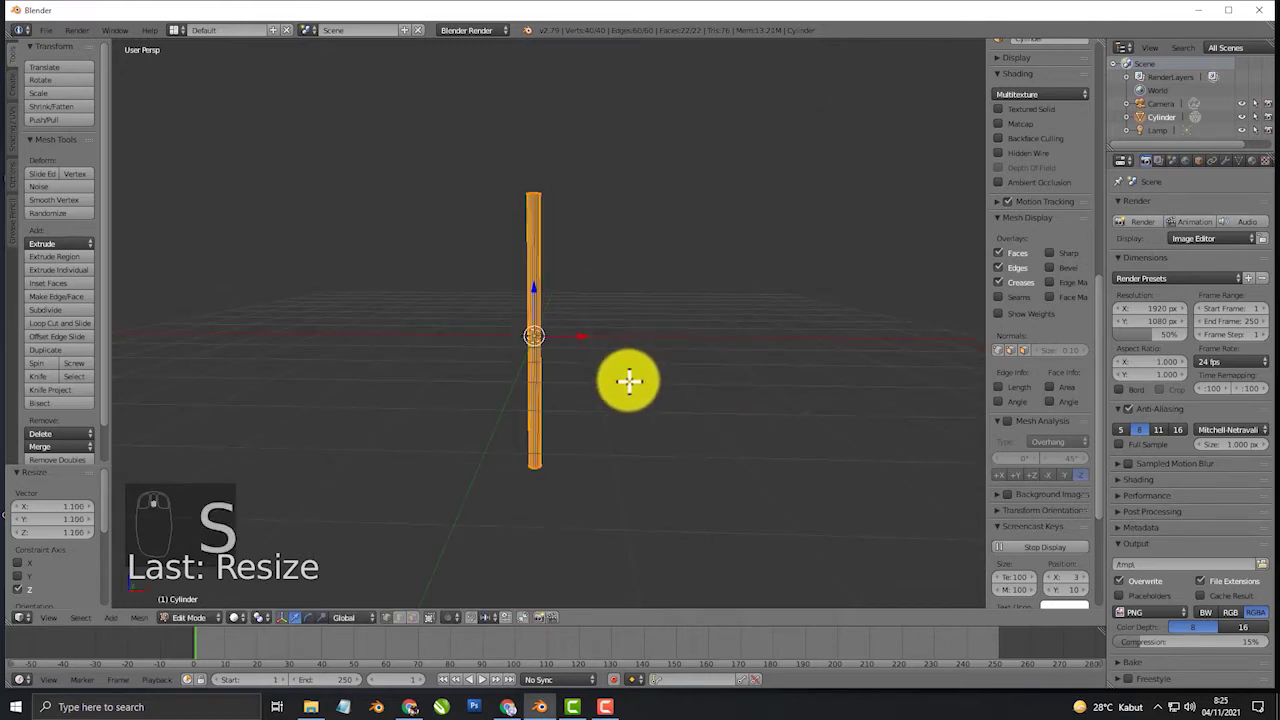
# - Add four evenly spaced horizontal loop cuts along the pole, without sliding them
pyautogui.press('KP_1')
pyautogui.press('KP_5')
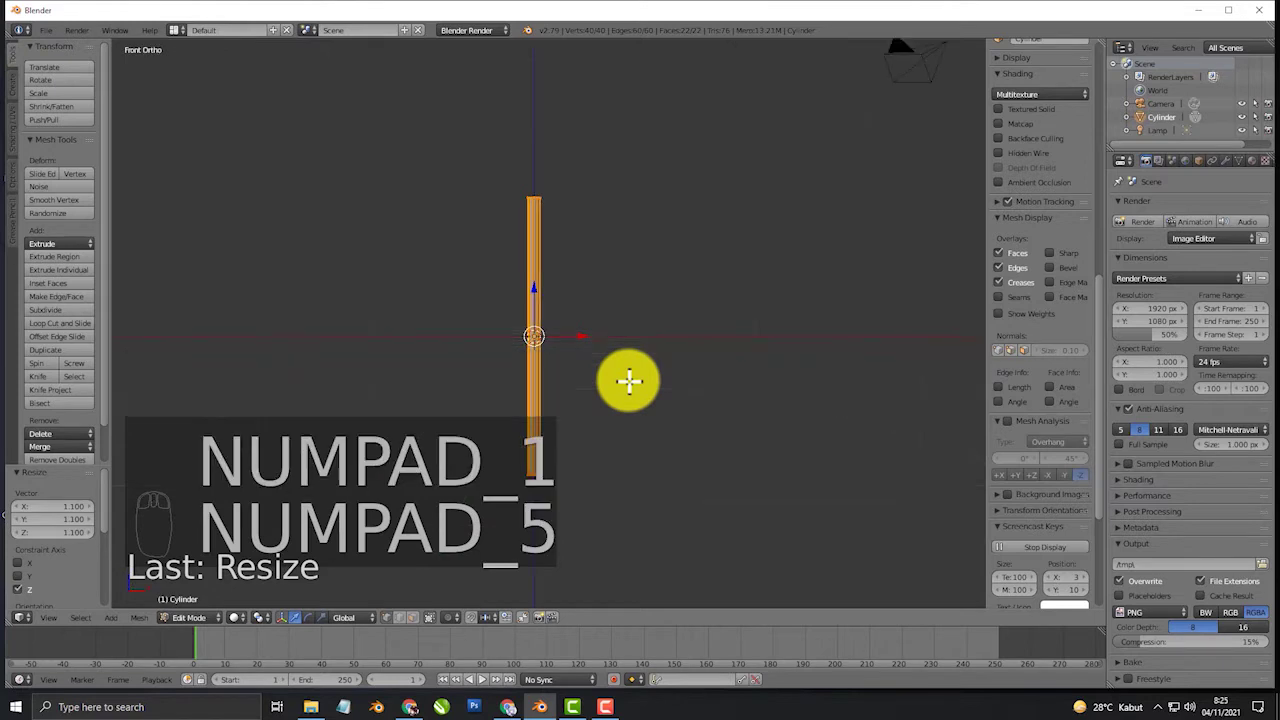
pyautogui.keyDown('shift'); pyautogui.moveTo(628, 366); pyautogui.dragTo(660, 354, button='middle'); pyautogui.keyUp('shift')
pyautogui.scroll(3, 689, 358)
pyautogui.hotkey('ctrl', 'r')
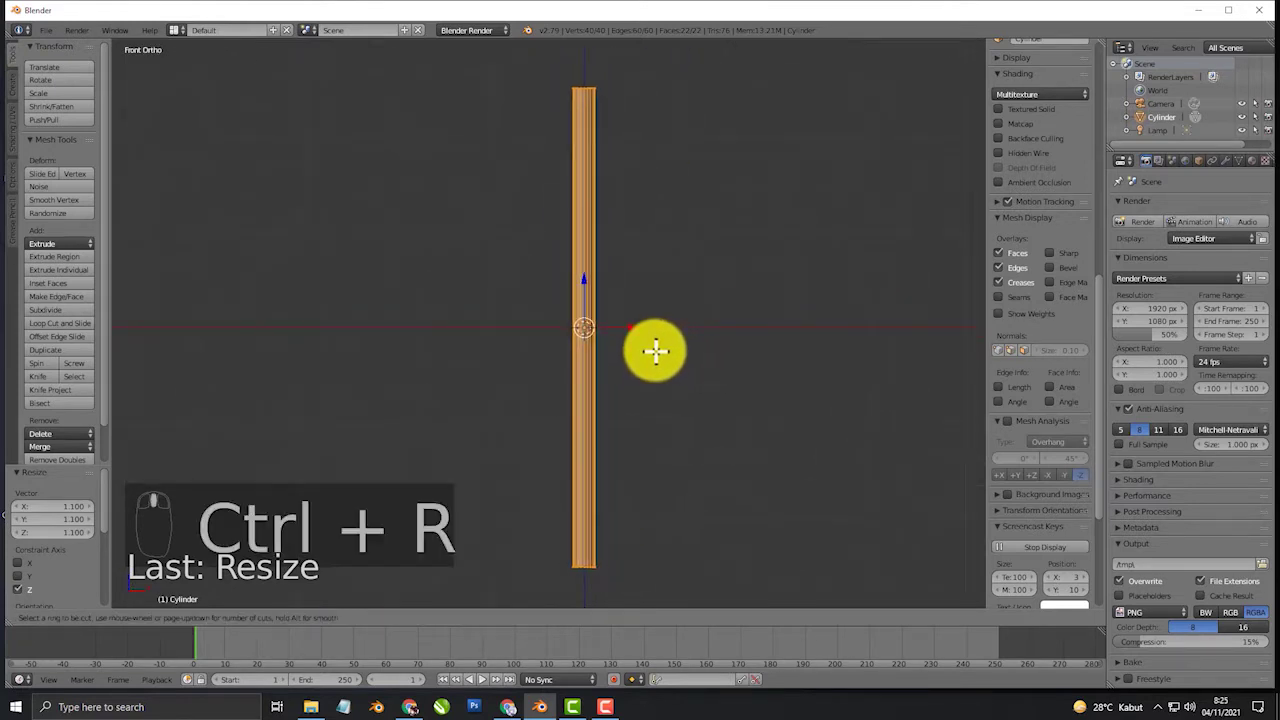
pyautogui.click(606, 309)
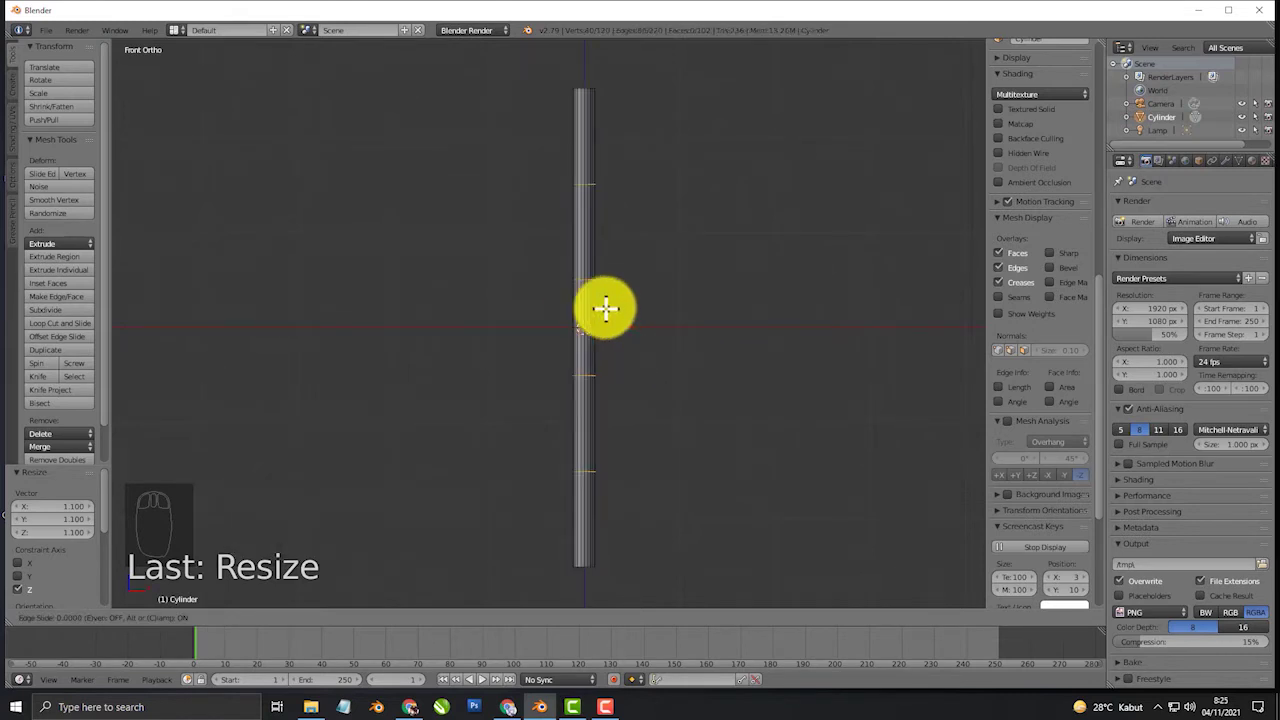
pyautogui.click(606, 309)
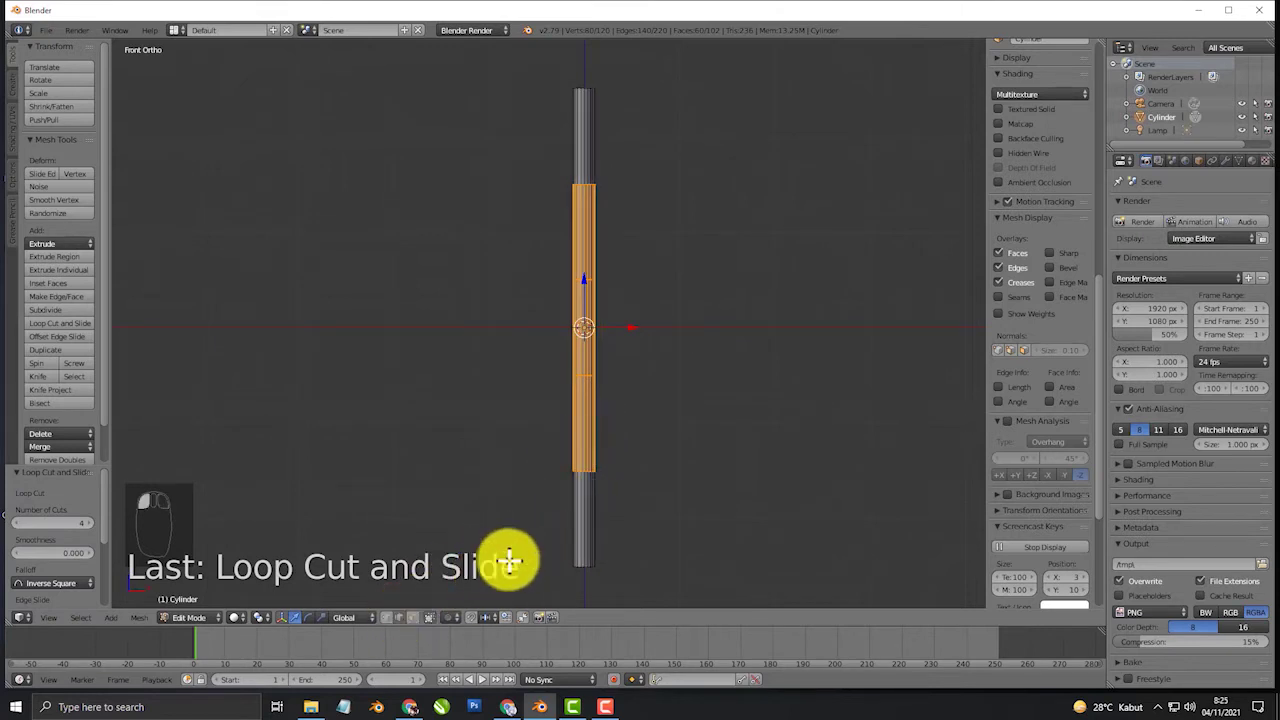
# - Switch to wireframe display and select only the four inner edge loops of the pole
pyautogui.press('z')
pyautogui.press('a')
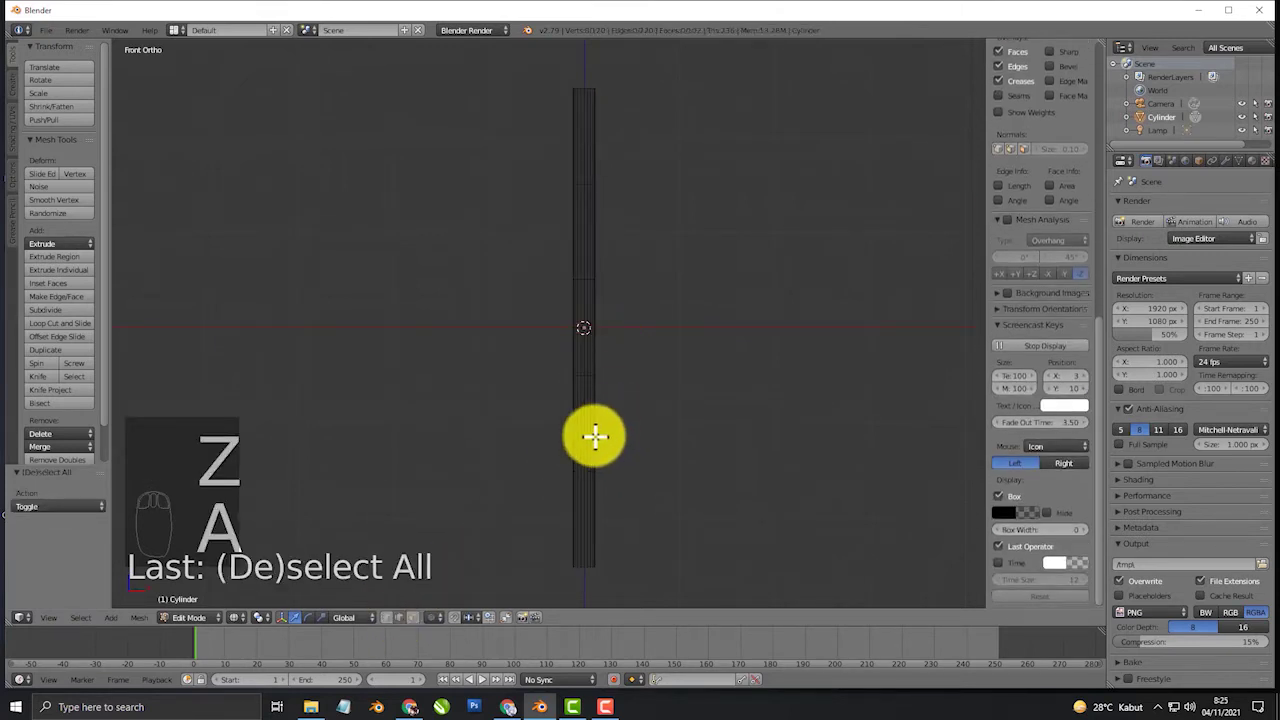
pyautogui.press('b')
pyautogui.moveTo(531, 426); pyautogui.dragTo(646, 446)
pyautogui.press('b')
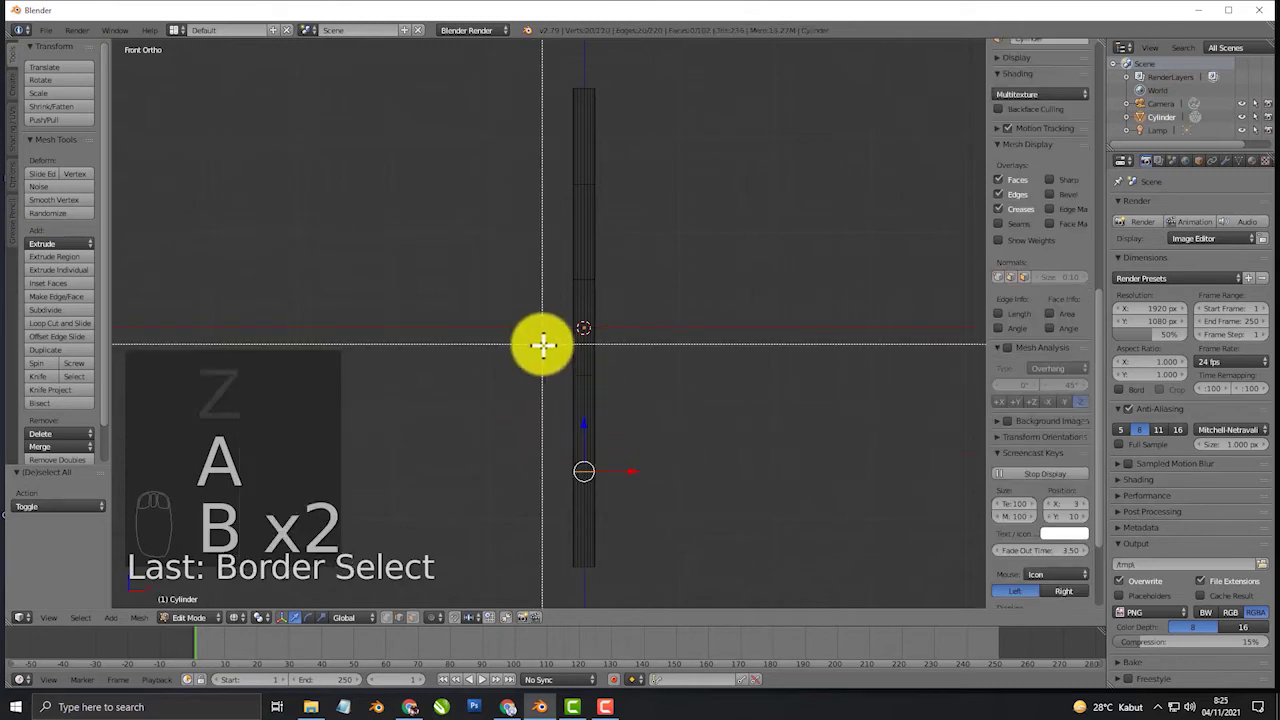
pyautogui.moveTo(543, 346); pyautogui.dragTo(638, 320)
pyautogui.press('b')
pyautogui.moveTo(545, 262); pyautogui.dragTo(605, 290)
pyautogui.press('b')
pyautogui.moveTo(523, 171); pyautogui.dragTo(680, 200)
# - Bevel the four selected edge loops with an amount of about 0.030 and 2 segments
pyautogui.keyDown('shift'); pyautogui.moveTo(660, 356); pyautogui.dragTo(627, 388, button='middle'); pyautogui.keyUp('shift')
pyautogui.press('KP_5')
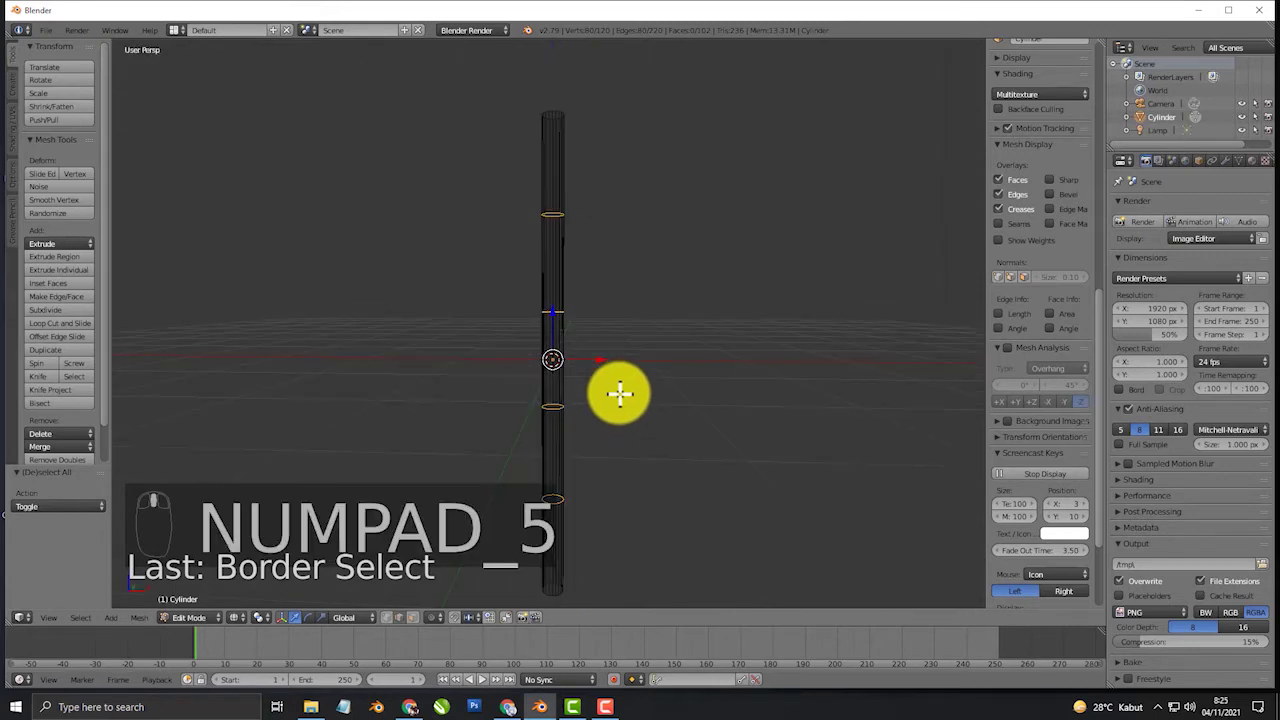
pyautogui.moveTo(620, 395); pyautogui.dragTo(583, 404, button='middle')
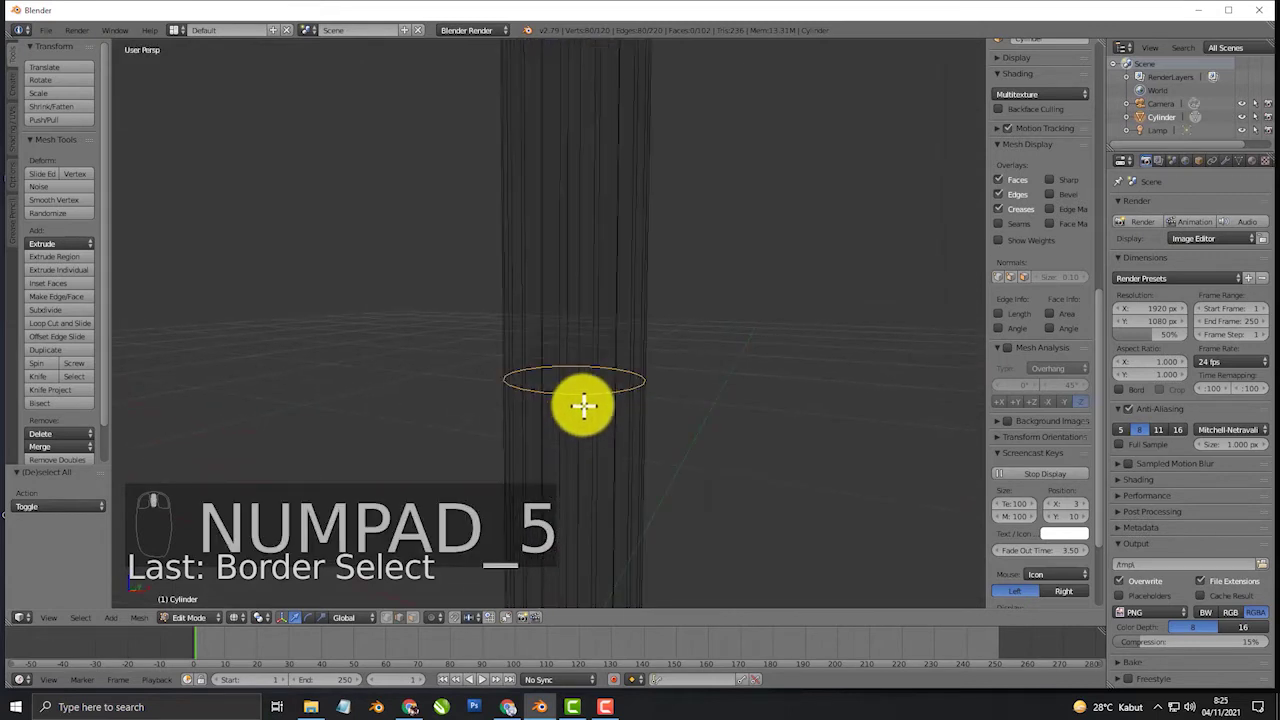
pyautogui.hotkey('ctrl', 'b')
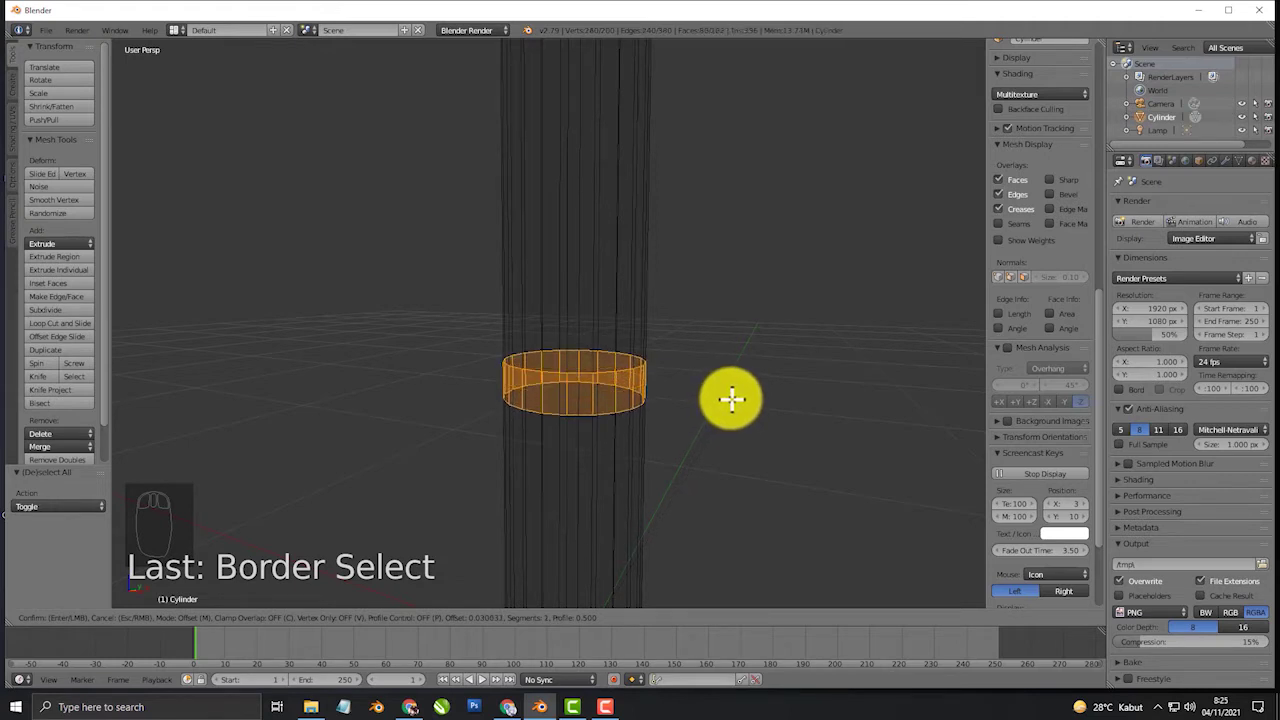
pyautogui.click(731, 399)
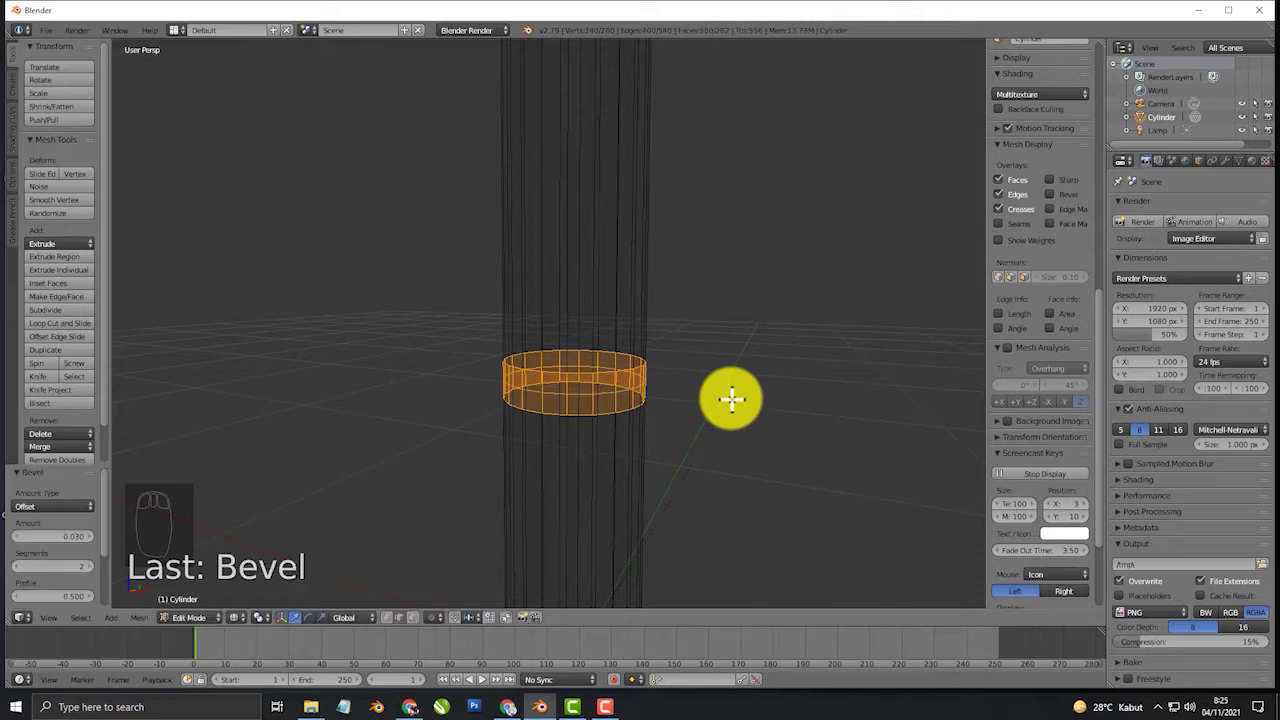
pyautogui.moveTo(731, 399); pyautogui.dragTo(623, 420, button='middle')
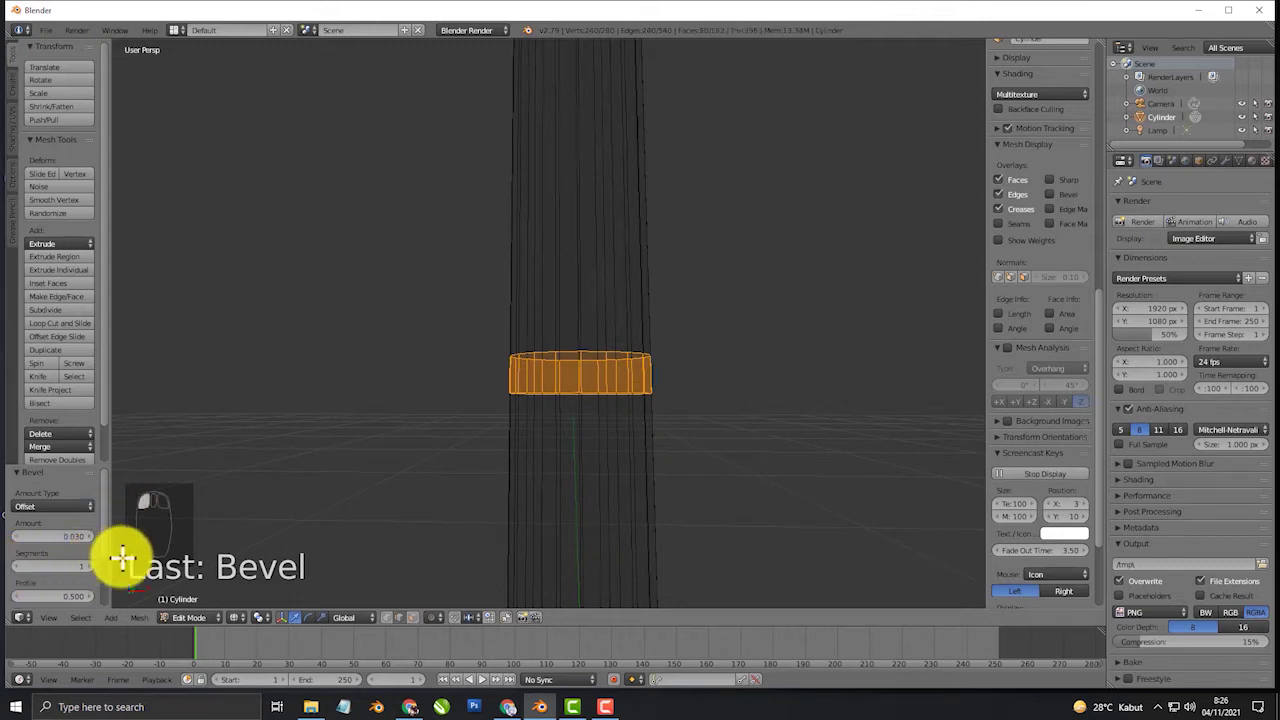
pyautogui.scroll(-8, 560, 440)
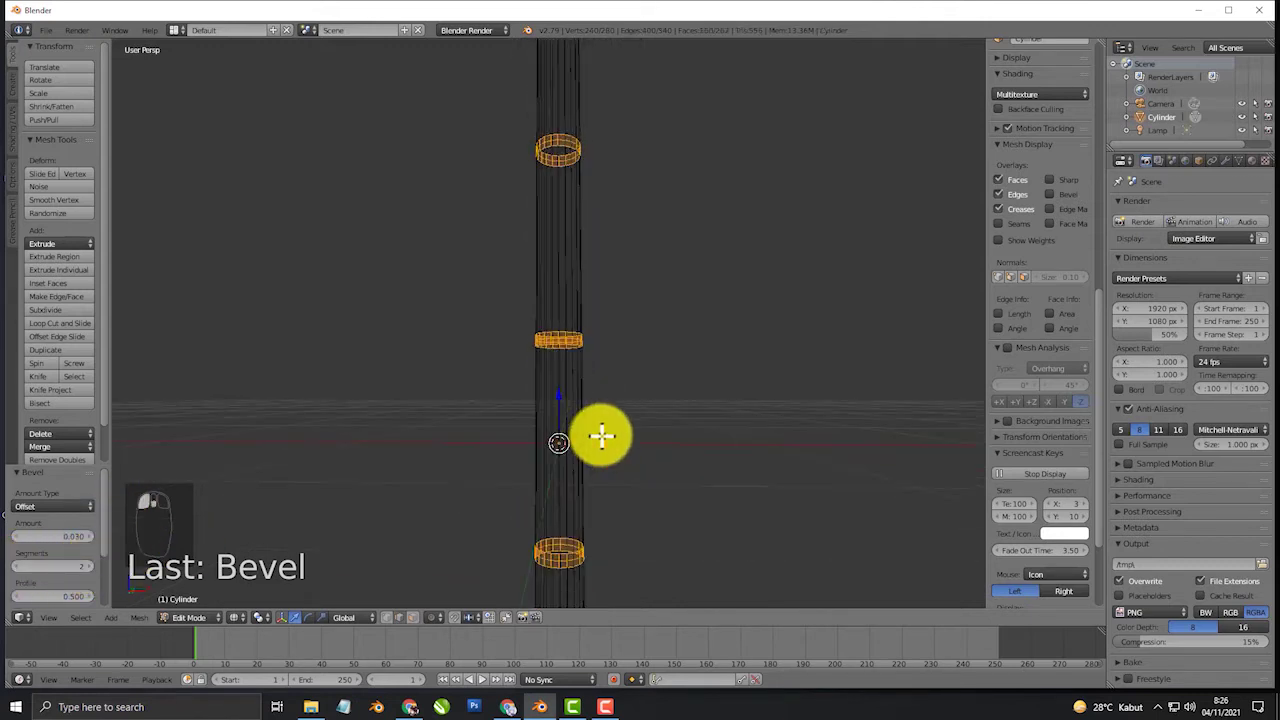
pyautogui.scroll(8, 666, 443)
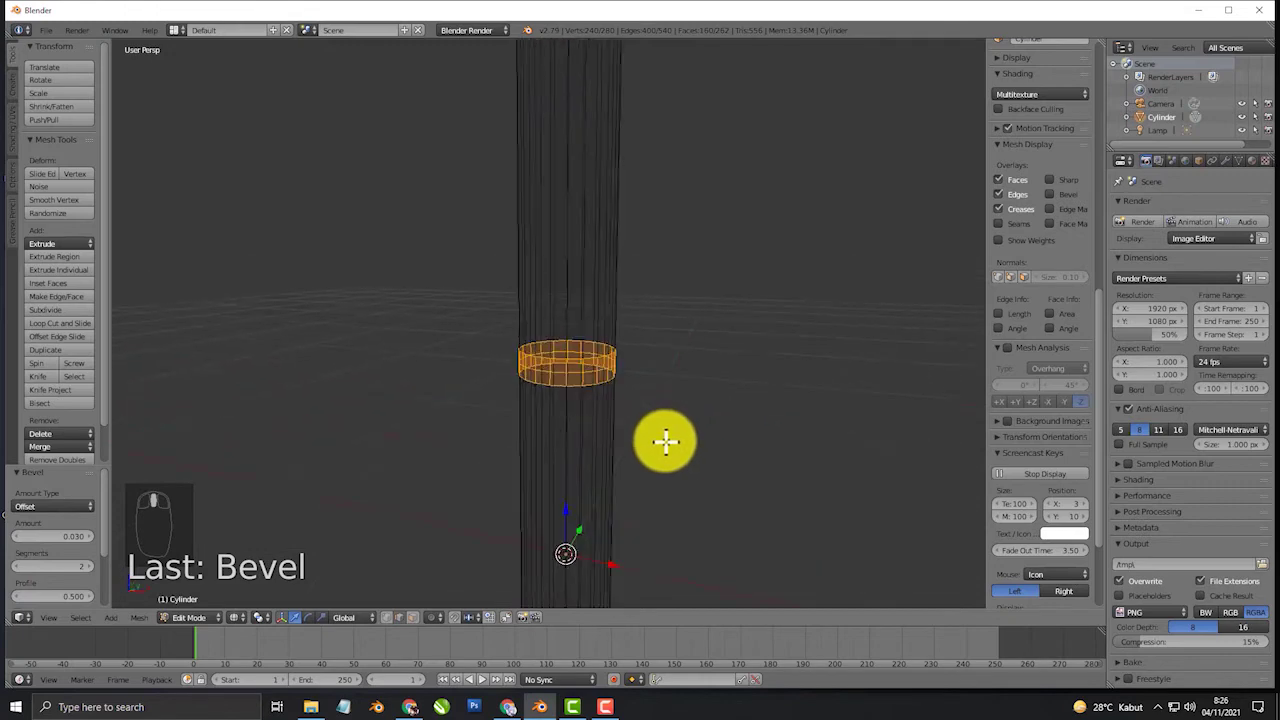
# - Clear the selection and select only the middle edge loop of the uppermost bevelled band in front orthographic view
pyautogui.keyDown('shift'); pyautogui.moveTo(682, 228); pyautogui.dragTo(666, 517, button='middle'); pyautogui.keyUp('shift')
pyautogui.moveTo(621, 226); pyautogui.dragTo(612, 252, button='middle')
pyautogui.press('KP_1')
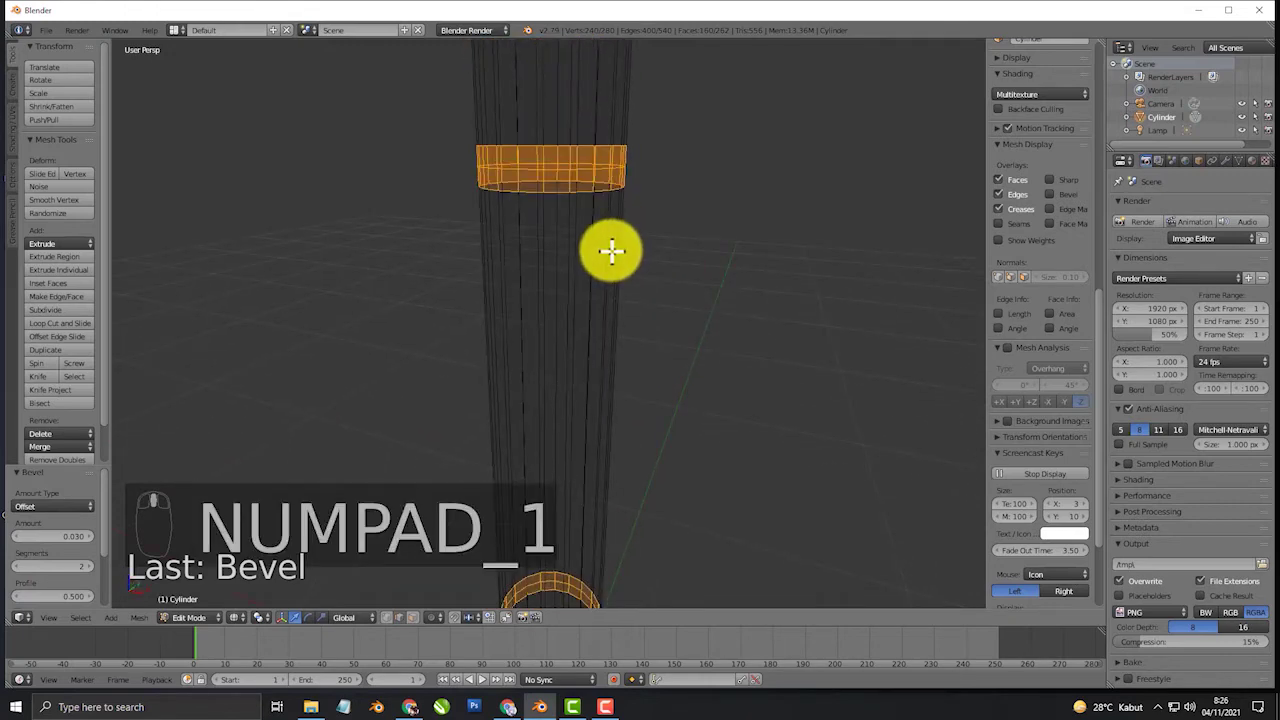
pyautogui.press('KP_5')
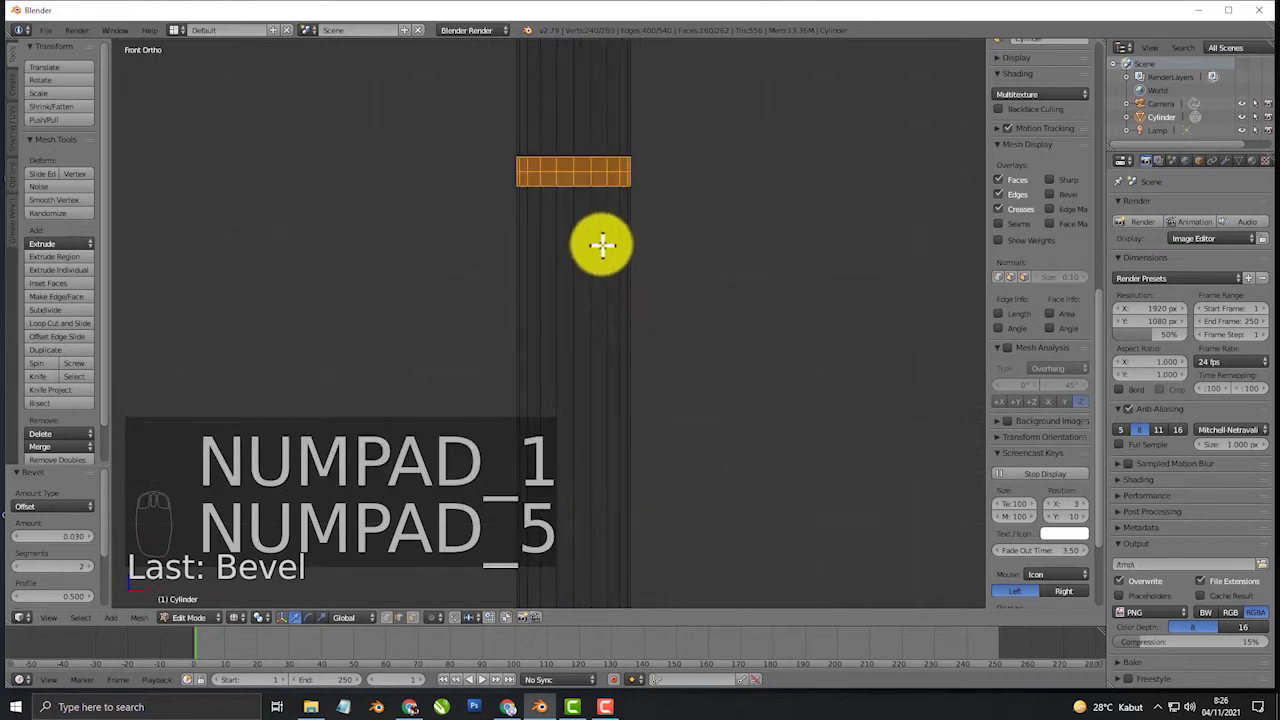
pyautogui.scroll(-5, 601, 247)
pyautogui.scroll(8, 600, 249)
pyautogui.keyDown('shift'); pyautogui.moveTo(643, 390); pyautogui.dragTo(534, 377, button='middle'); pyautogui.keyUp('shift')
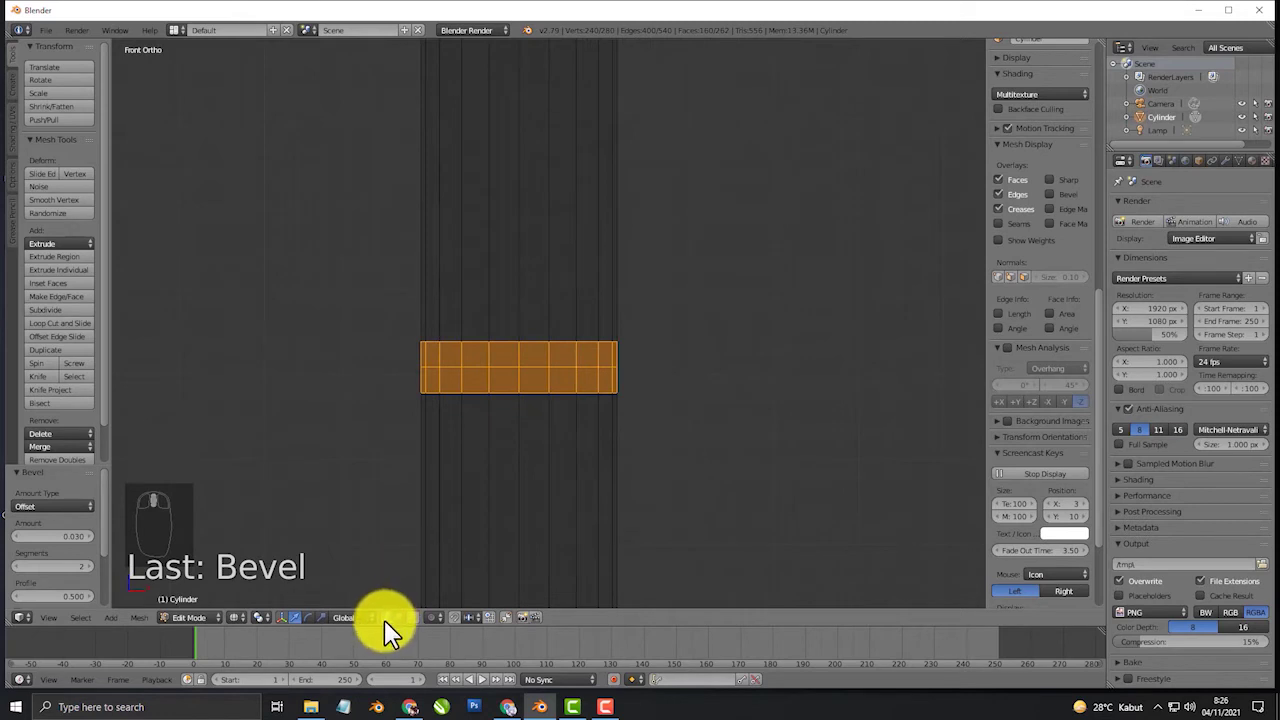
pyautogui.press('a')
pyautogui.press('a')
pyautogui.press('a')
pyautogui.press('a')
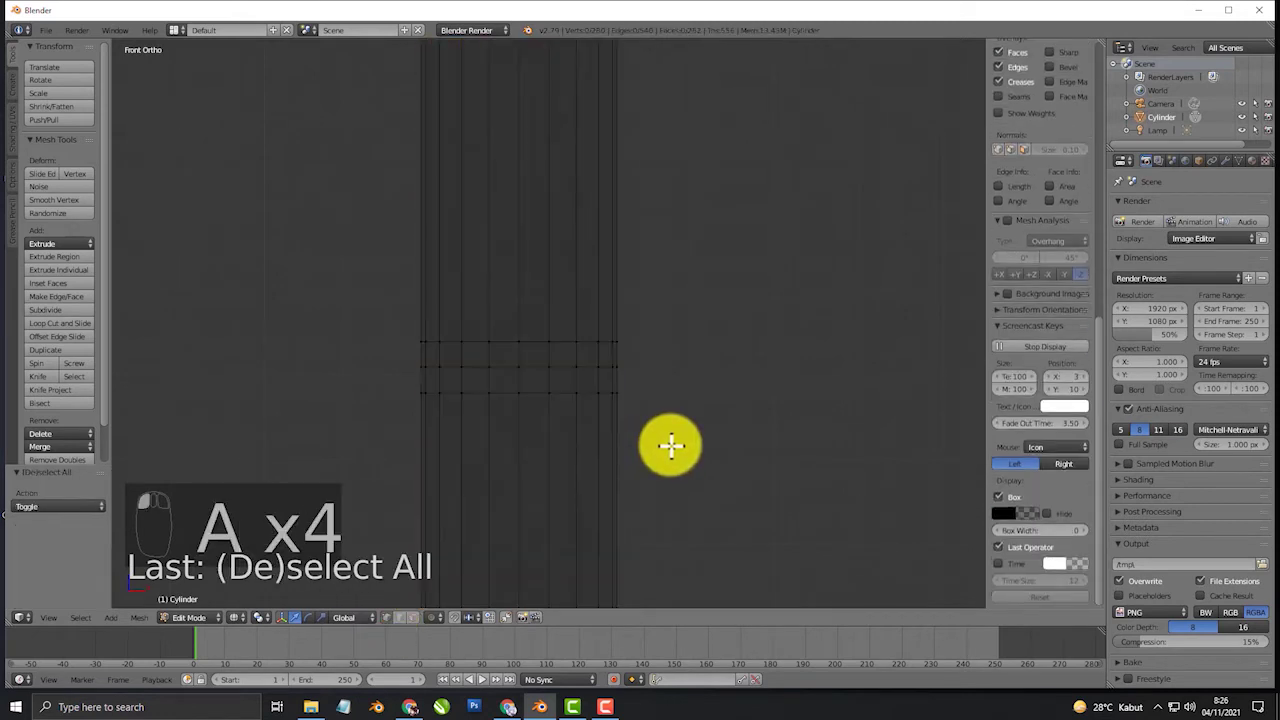
pyautogui.press('b')
pyautogui.moveTo(329, 350); pyautogui.dragTo(743, 392)
# - Add the middle edge loops of the second and third bevelled bands from the top to the selection
pyautogui.scroll(-7, 690, 433)
pyautogui.keyDown('shift'); pyautogui.moveTo(662, 453); pyautogui.dragTo(681, 267, button='middle'); pyautogui.keyUp('shift')
pyautogui.keyDown('shift'); pyautogui.moveTo(578, 470); pyautogui.dragTo(577, 377, button='middle'); pyautogui.keyUp('shift')
pyautogui.scroll(5, 585, 384)
pyautogui.press('b')
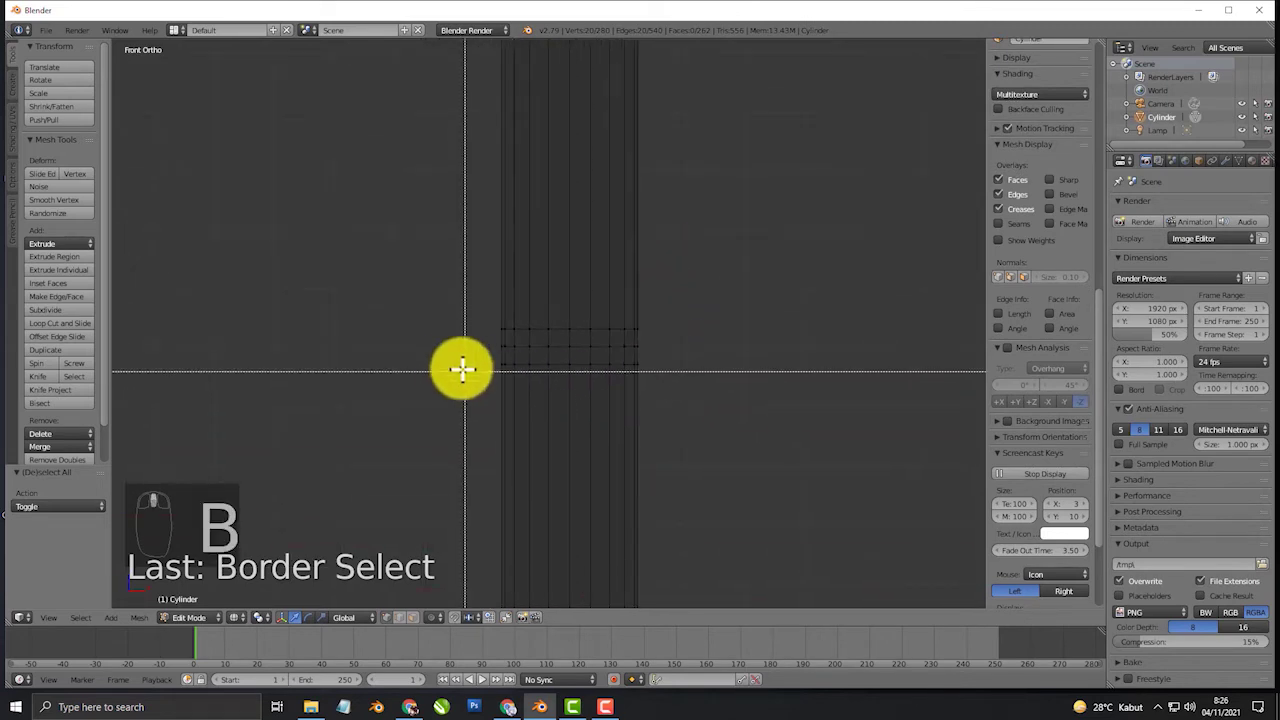
pyautogui.moveTo(463, 334); pyautogui.dragTo(721, 358)
pyautogui.scroll(-4, 623, 457)
pyautogui.keyDown('shift'); pyautogui.moveTo(623, 457); pyautogui.dragTo(620, 289, button='middle'); pyautogui.keyUp('shift')
pyautogui.scroll(4, 583, 311)
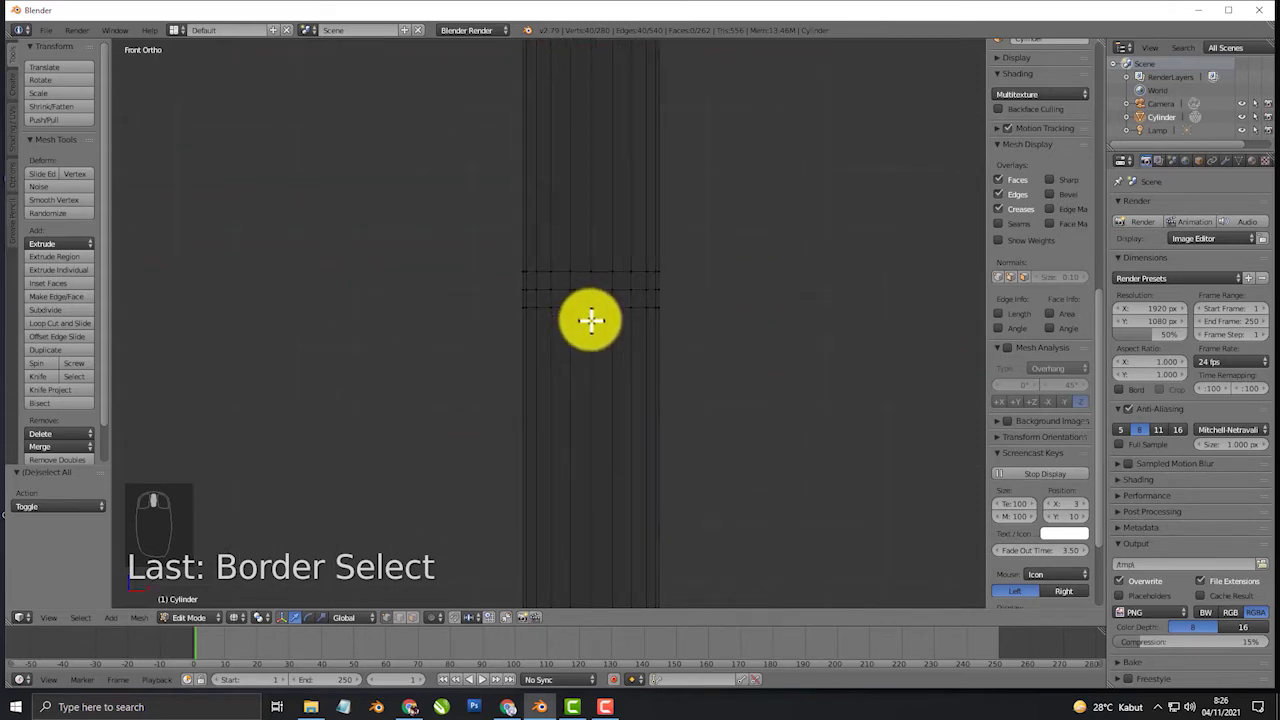
pyautogui.press('b')
pyautogui.moveTo(486, 274); pyautogui.dragTo(735, 297)
# - Add the middle edge loop of the lowest bevelled band to the selection
pyautogui.scroll(-3, 680, 390)
pyautogui.keyDown('shift'); pyautogui.moveTo(629, 451); pyautogui.dragTo(651, 394, button='middle'); pyautogui.keyUp('shift')
pyautogui.scroll(4, 651, 394)
pyautogui.keyDown('shift'); pyautogui.moveTo(731, 351); pyautogui.dragTo(434, 393, button='middle'); pyautogui.keyUp('shift')
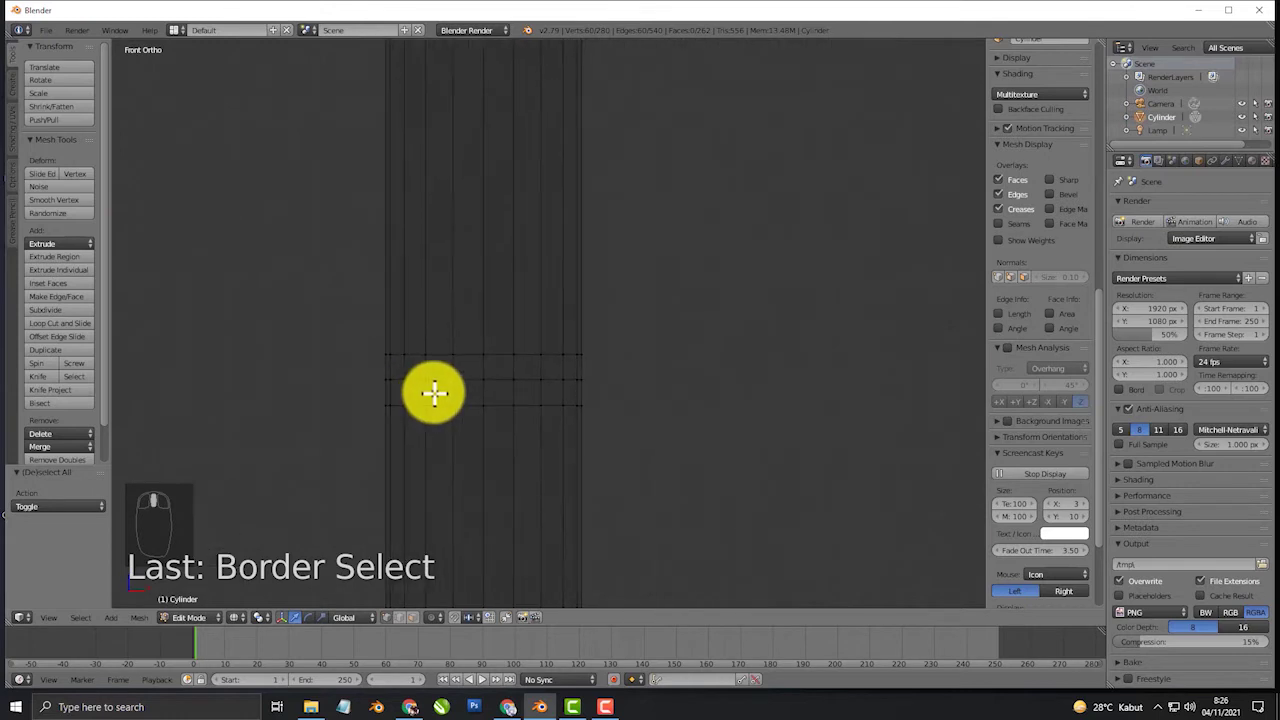
pyautogui.press('b')
pyautogui.moveTo(349, 366); pyautogui.dragTo(663, 394)
pyautogui.scroll(-6, 649, 398)
pyautogui.scroll(-5, 636, 340)
pyautogui.keyDown('shift'); pyautogui.moveTo(623, 289); pyautogui.dragTo(583, 434, button='middle'); pyautogui.keyUp('shift')
pyautogui.scroll(2, 540, 432)
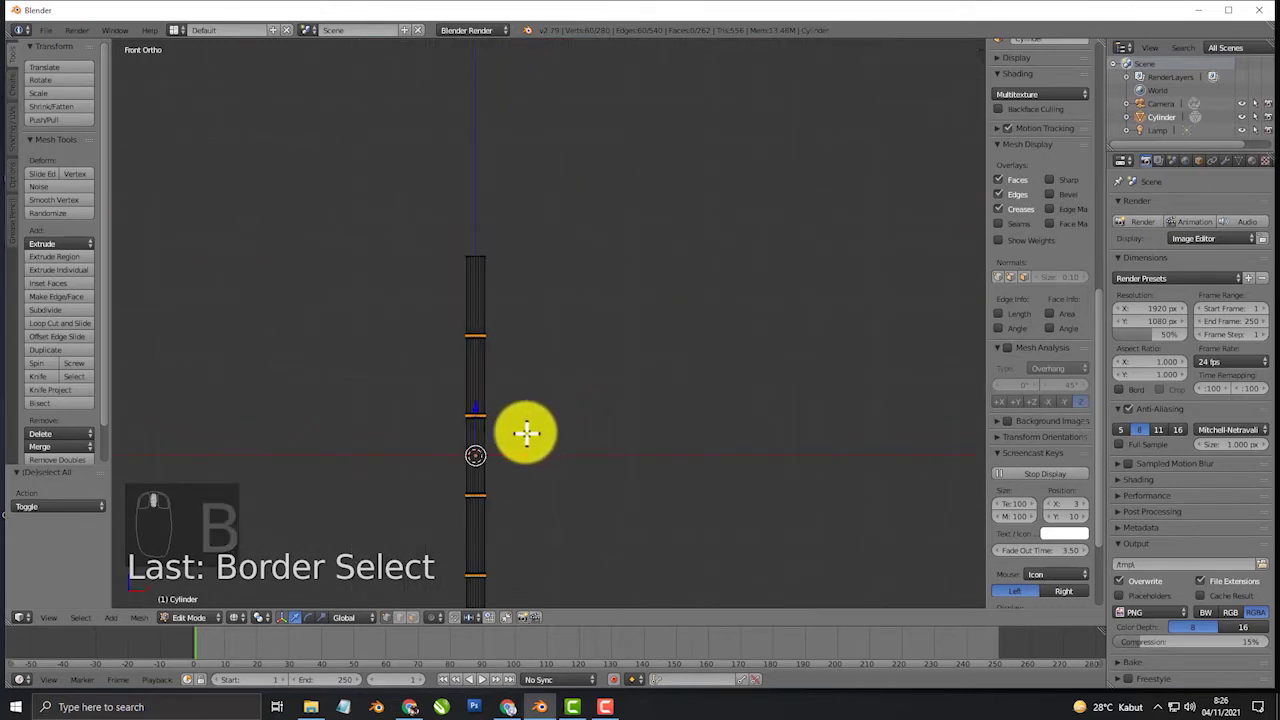
# - Switch the viewport from wireframe to solid shading for a clear look at one selected ring loop
pyautogui.press('z')
pyautogui.scroll(4, 531, 398)
pyautogui.keyDown('shift'); pyautogui.moveTo(506, 377); pyautogui.dragTo(666, 380, button='middle'); pyautogui.keyUp('shift')
pyautogui.scroll(2, 650, 395)
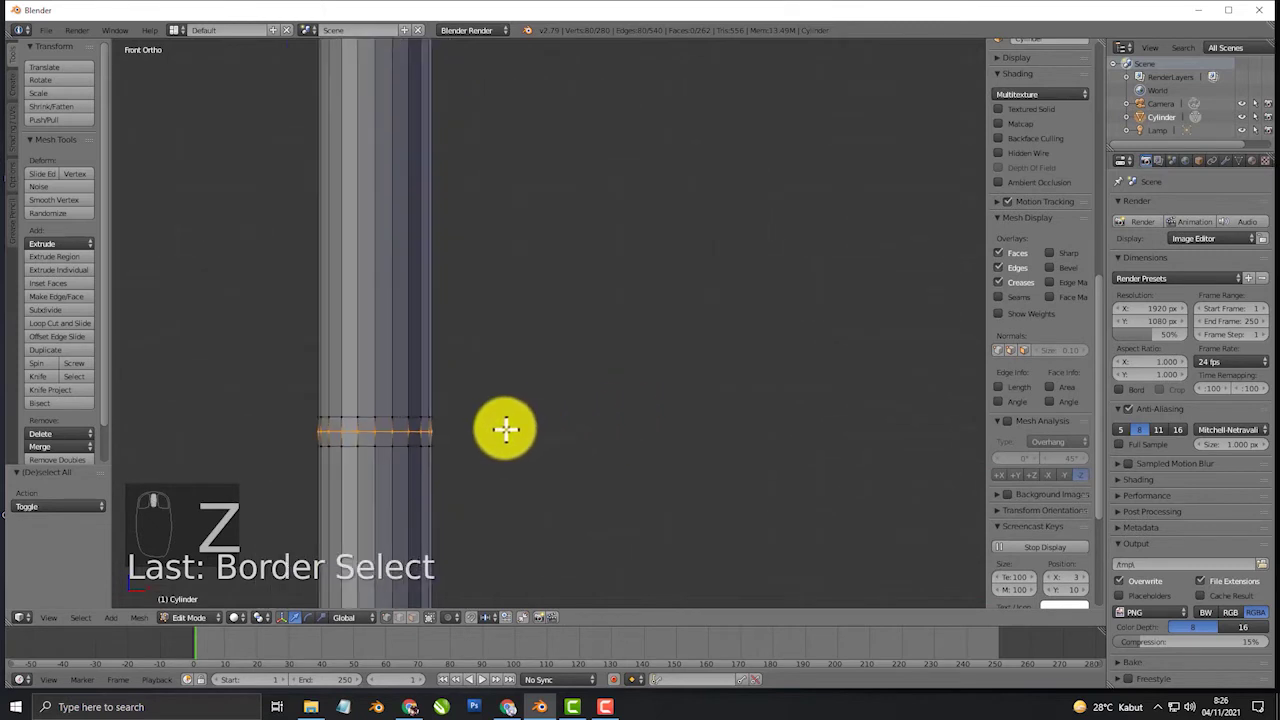
pyautogui.keyDown('shift'); pyautogui.moveTo(506, 428); pyautogui.dragTo(627, 396, button='middle'); pyautogui.keyUp('shift')
pyautogui.press('s')
pyautogui.press('z')
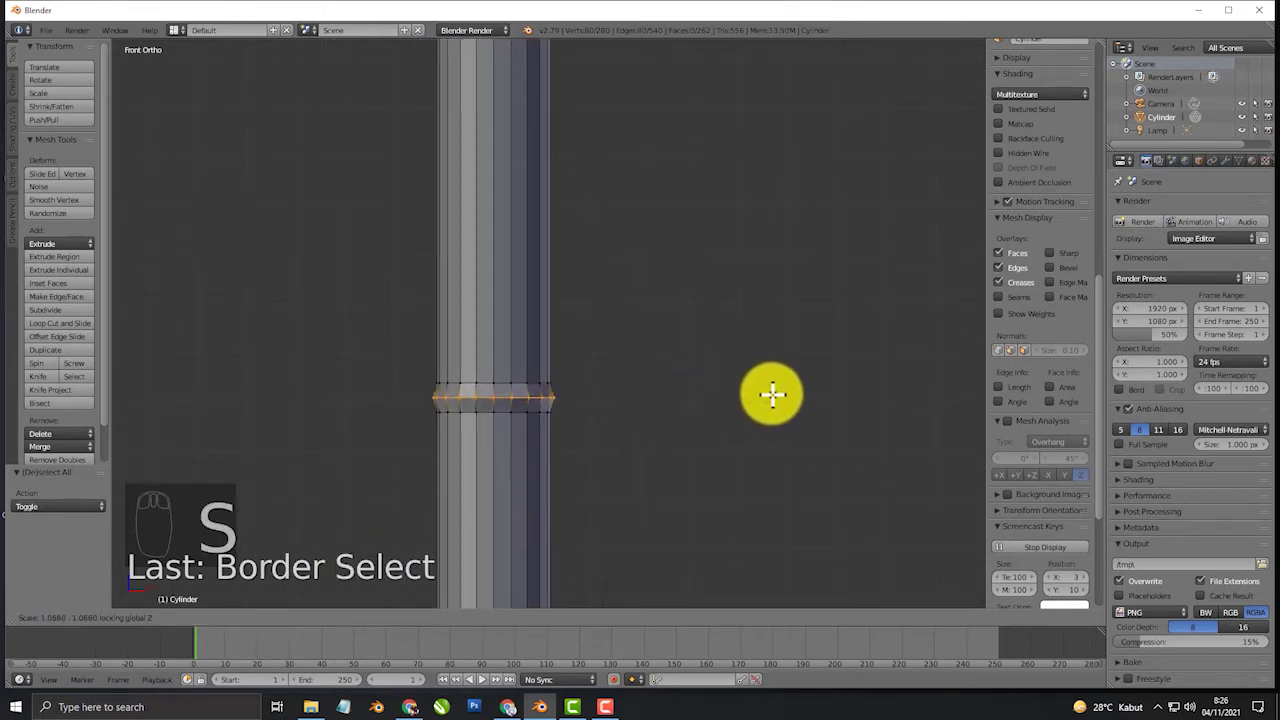
pyautogui.click(837, 385)
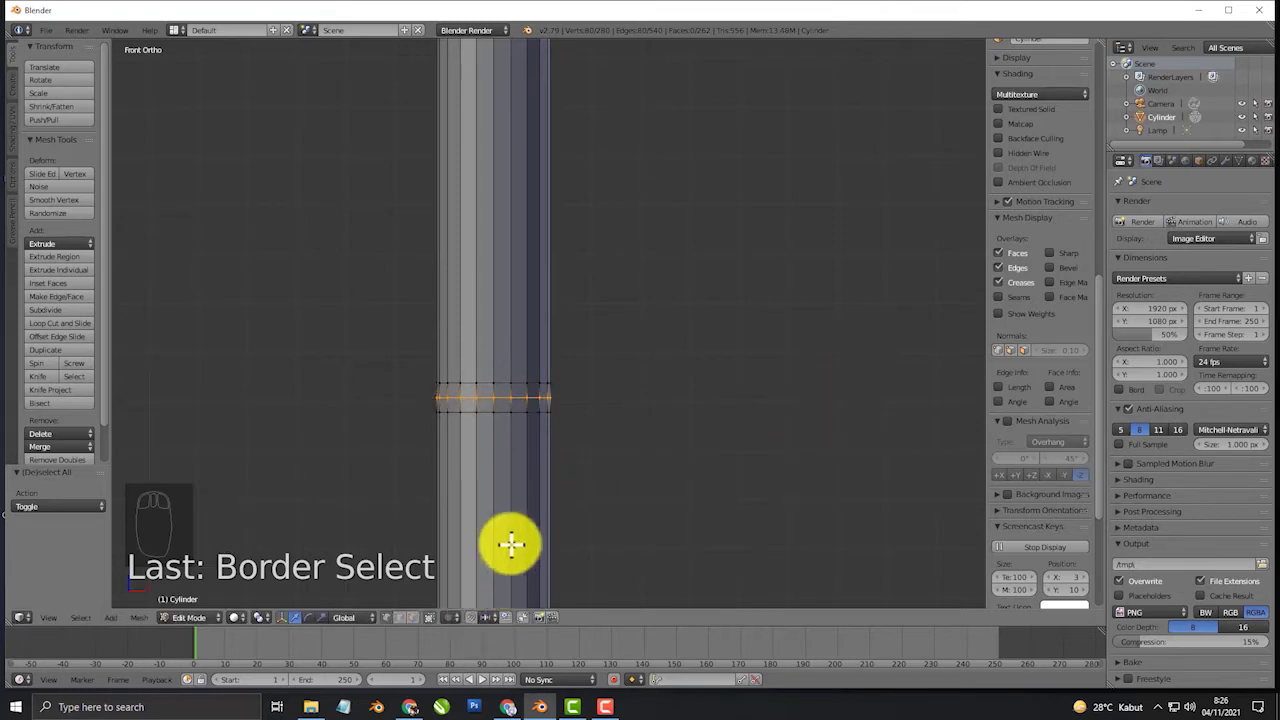
# - Set the pivot point to Individual Origins and scale the four selected middle loops outward by about 1.157
pyautogui.click(262, 618)
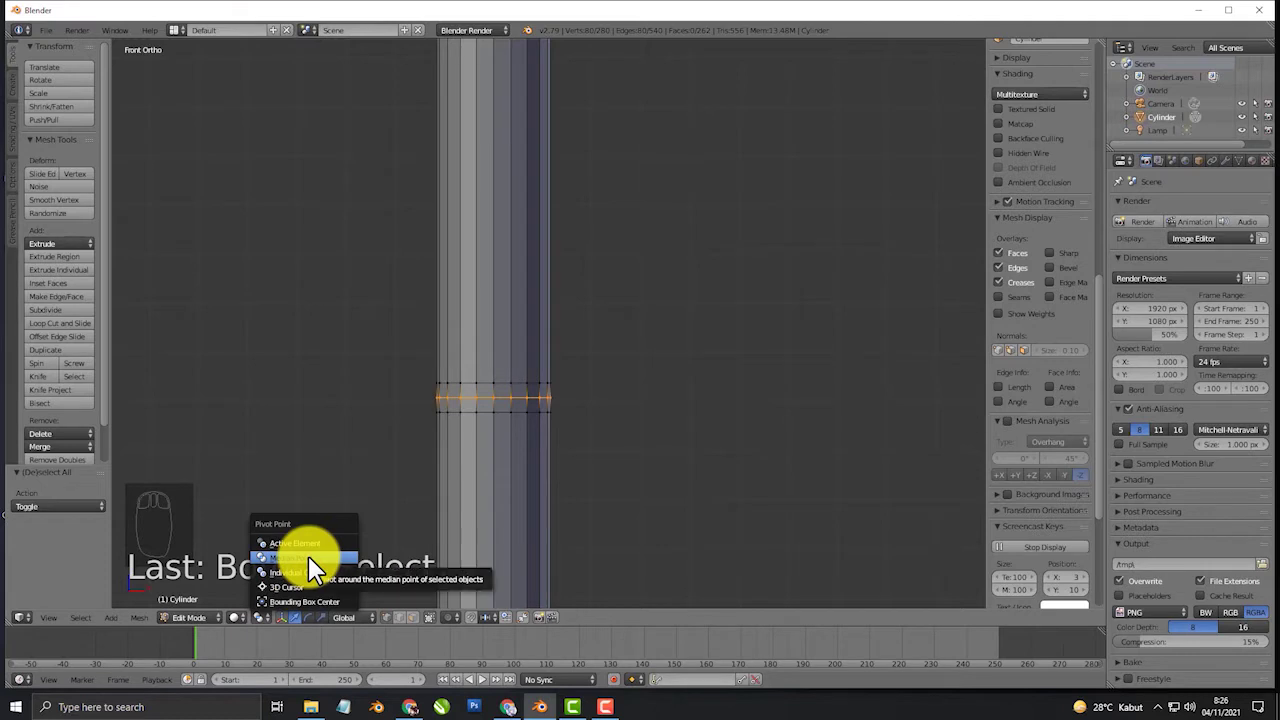
pyautogui.click(309, 586)
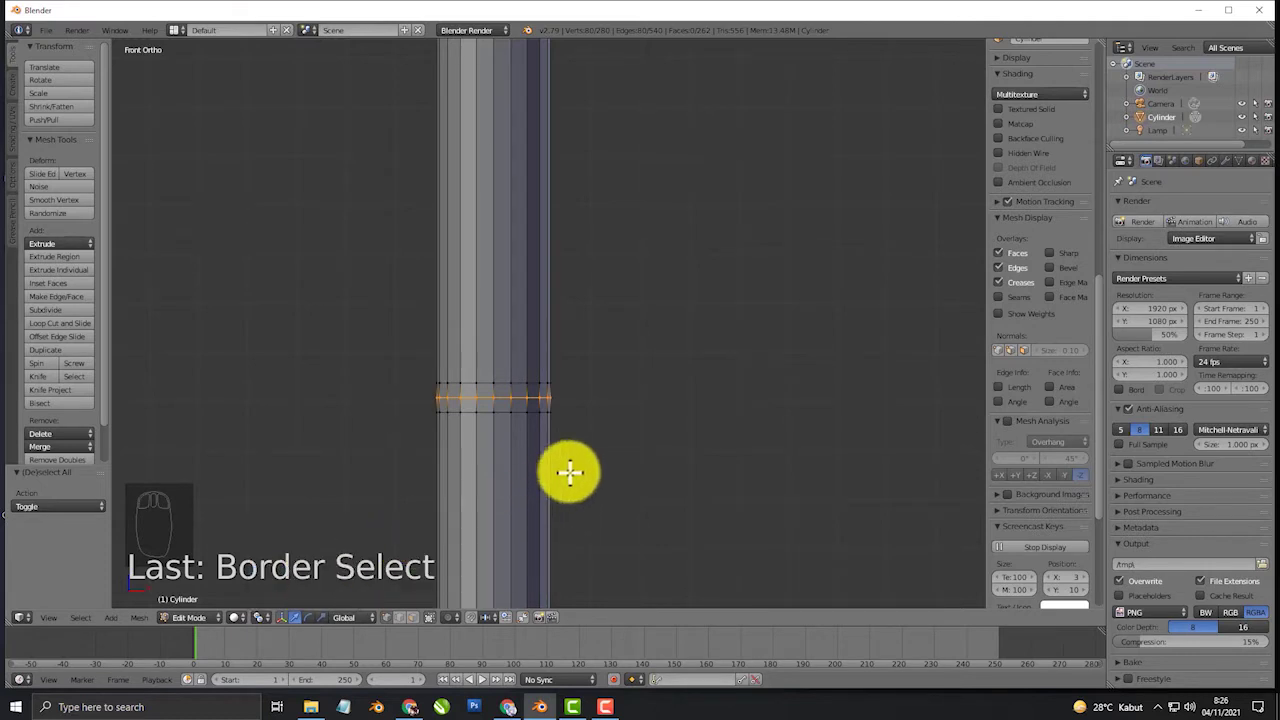
pyautogui.press('s')
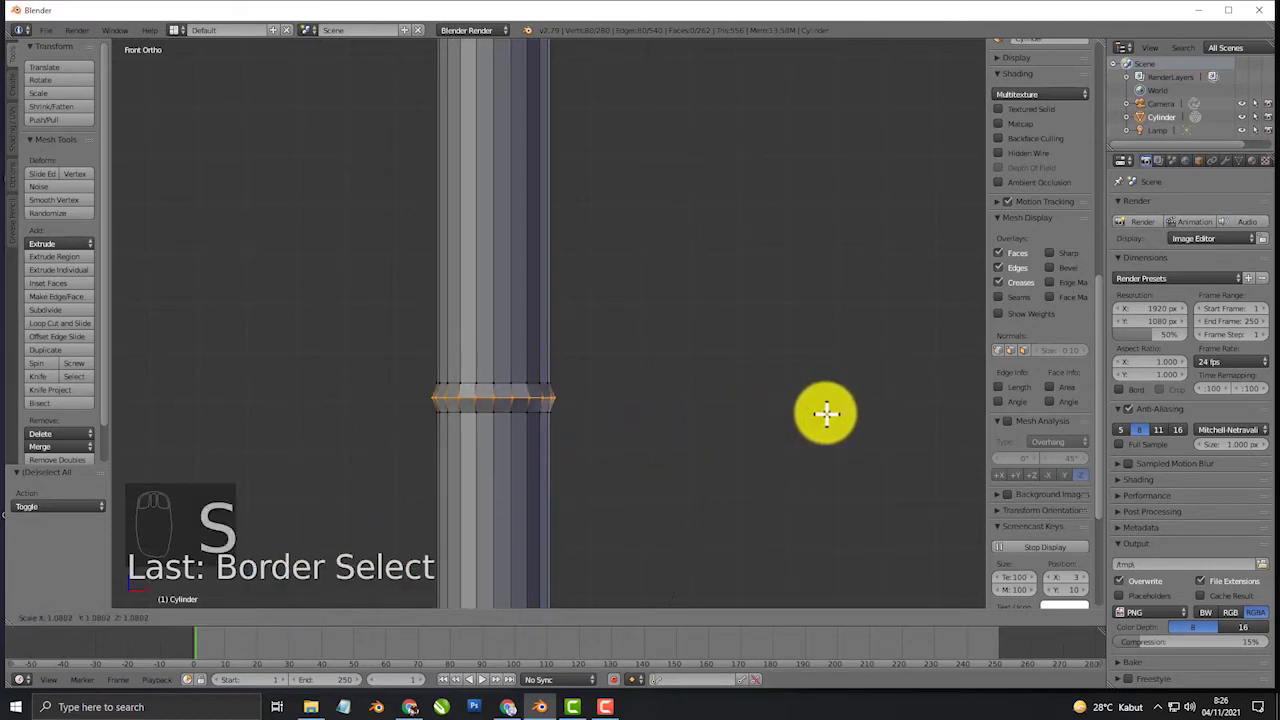
pyautogui.click(938, 410)
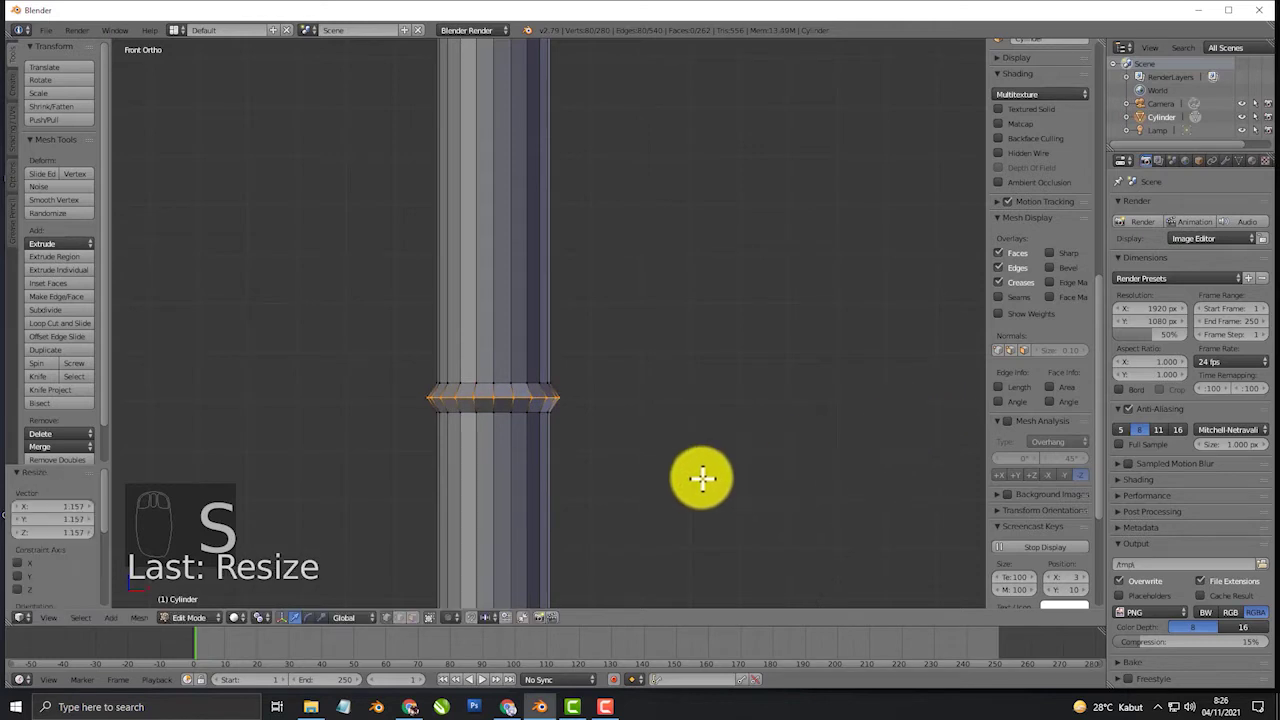
# - Bevel the widened ring loops by about 0.013 with 1 segment, and return to Object Mode in perspective view
pyautogui.hotkey('ctrl', 'b')
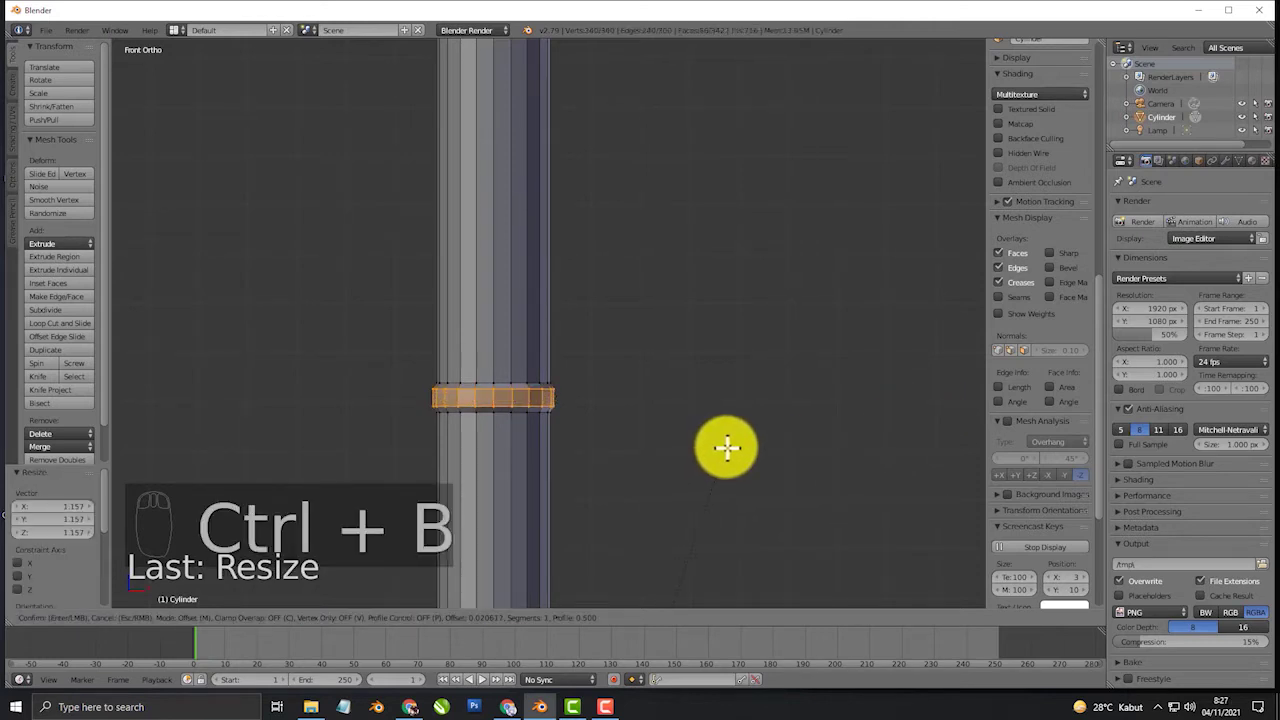
pyautogui.click(723, 450)
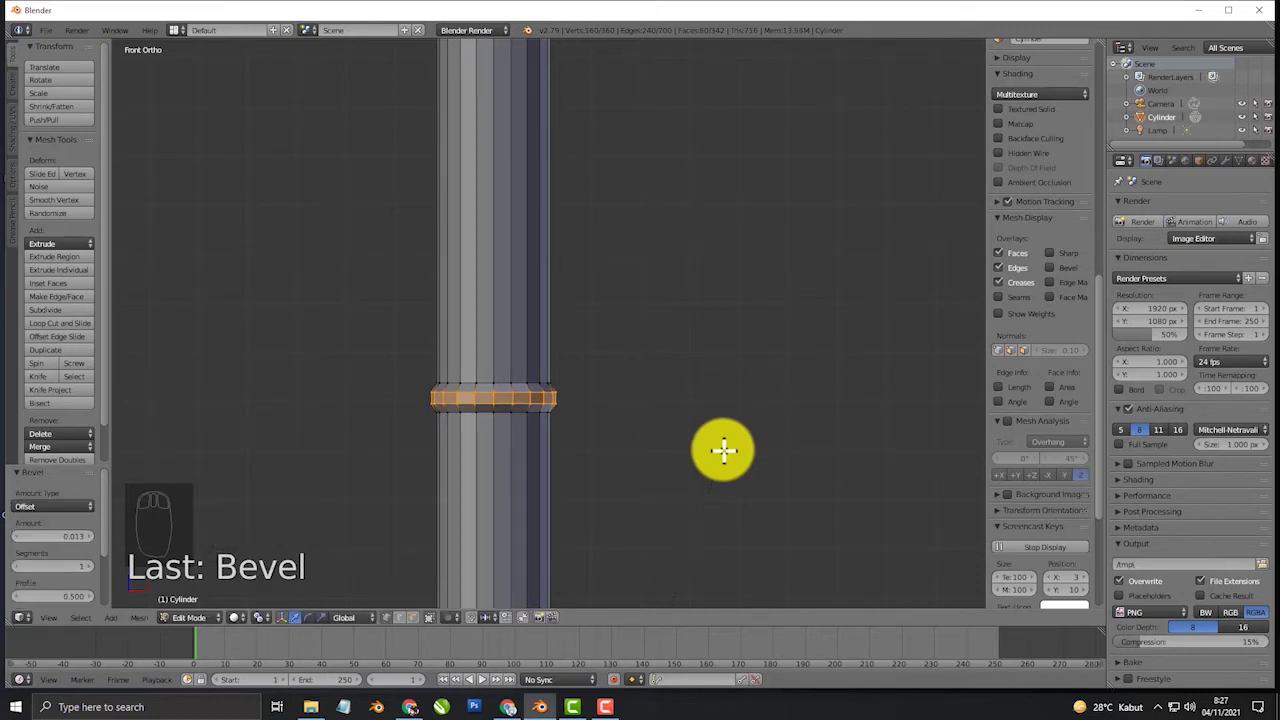
pyautogui.press('Tab')
pyautogui.scroll(-4, 705, 451)
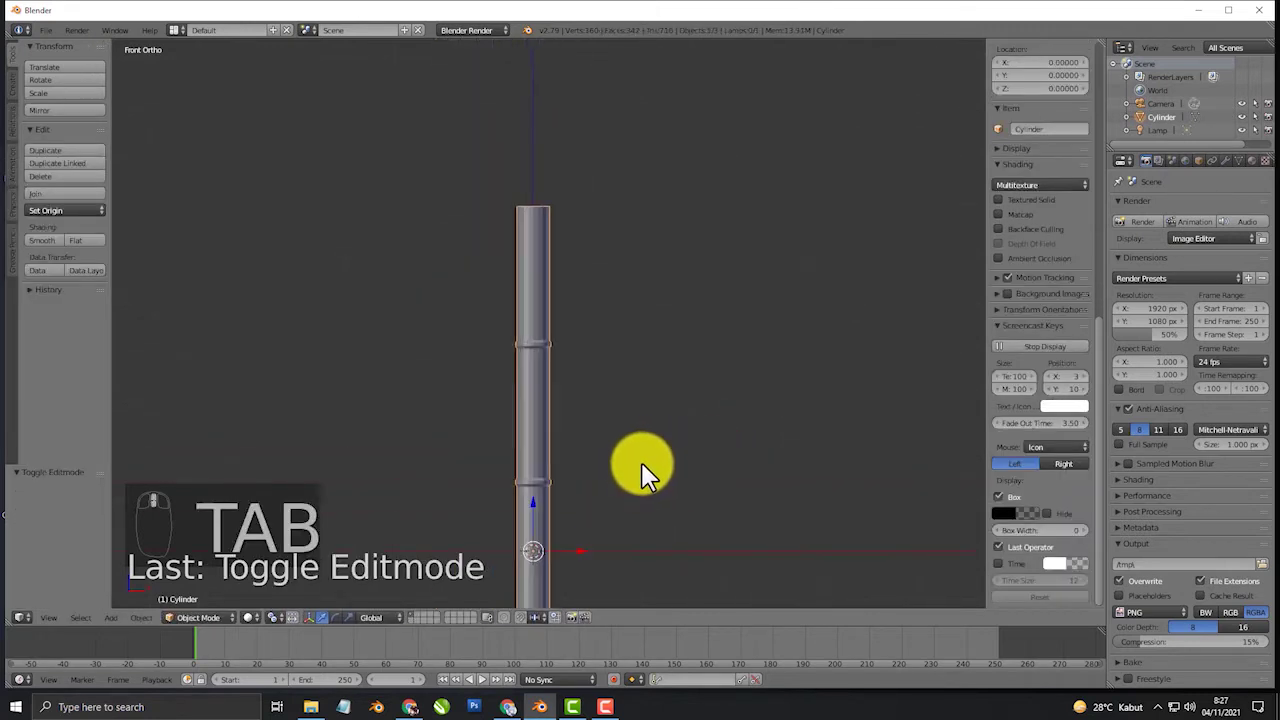
pyautogui.keyDown('shift'); pyautogui.moveTo(607, 497); pyautogui.dragTo(648, 395, button='middle'); pyautogui.keyUp('shift')
pyautogui.moveTo(609, 349); pyautogui.dragTo(477, 374, button='middle')
pyautogui.press('KP_5')
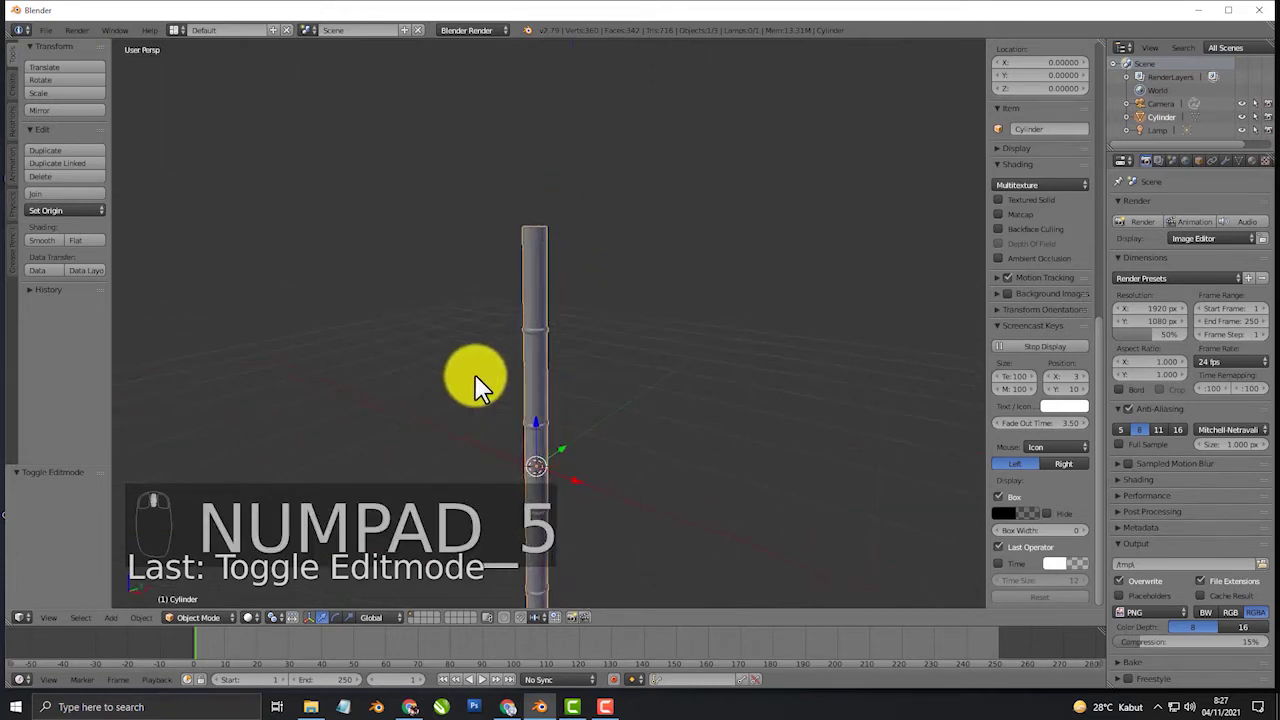
# - Select the pole's top cap in Edit Mode and inset it by about 0.030
pyautogui.scroll(4, 540, 300)
pyautogui.scroll(4, 568, 486)
pyautogui.keyDown('shift'); pyautogui.moveTo(551, 275); pyautogui.dragTo(640, 443, button='middle'); pyautogui.keyUp('shift')
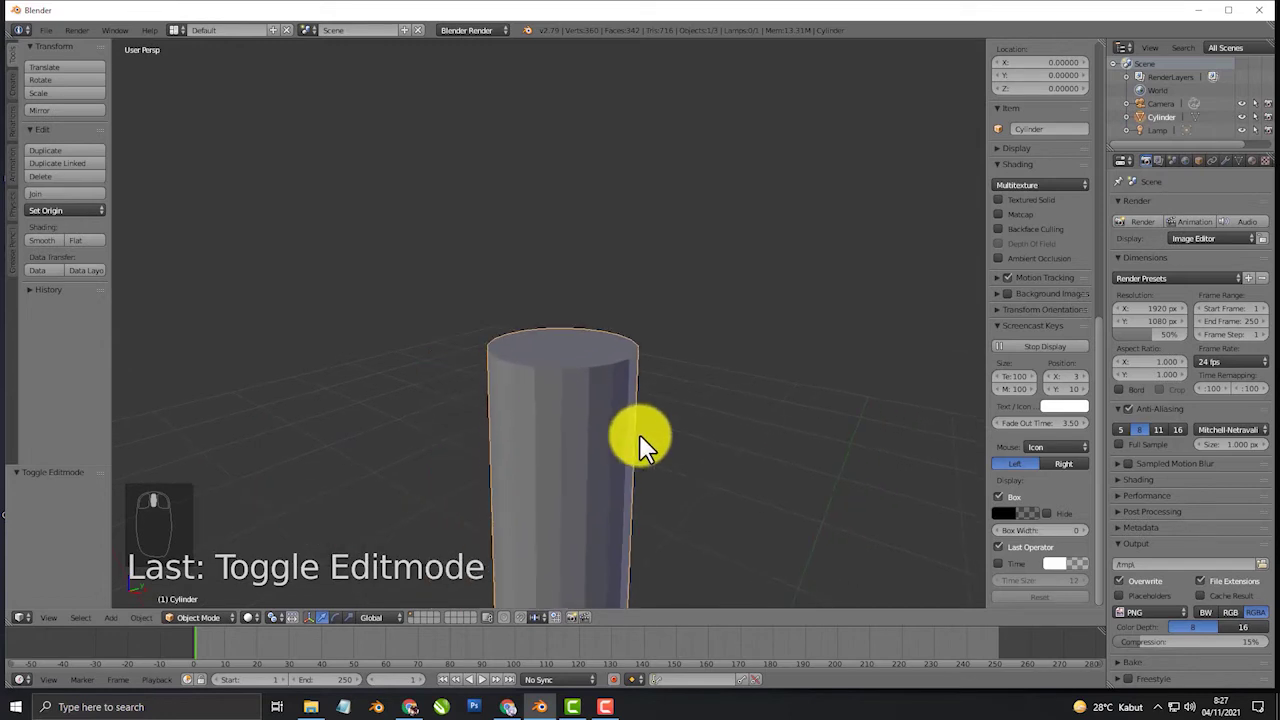
pyautogui.press('Tab')
pyautogui.keyDown('alt'); pyautogui.rightClick(631, 366); pyautogui.keyUp('alt')
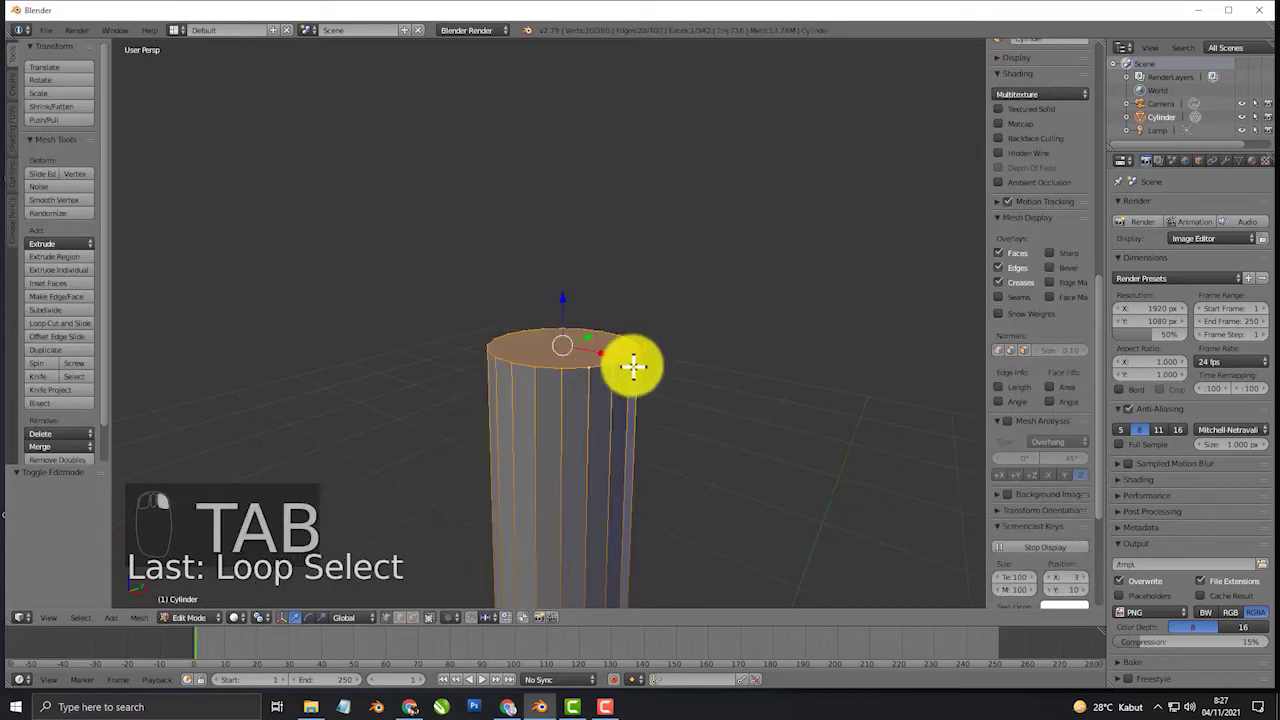
pyautogui.press('i')
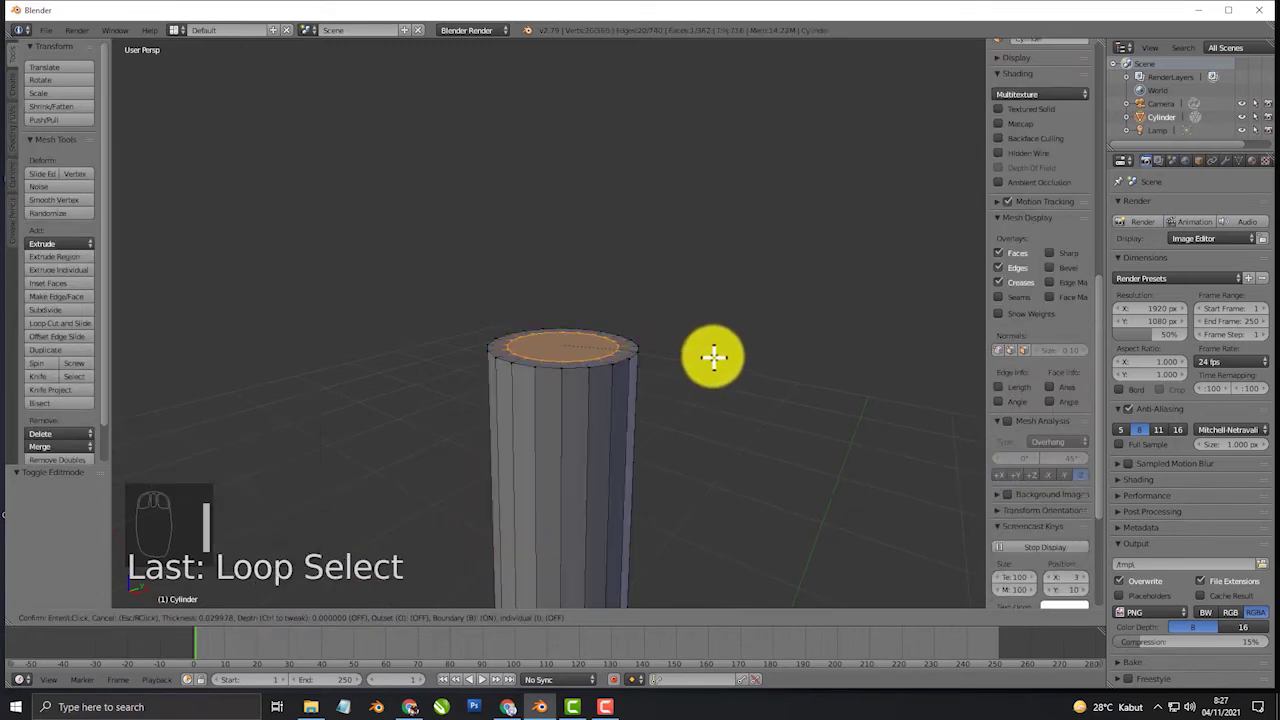
pyautogui.click(712, 356)
# - Extrude the inset top face about 0.066 down into the pole to form a hollow end
pyautogui.press('e')
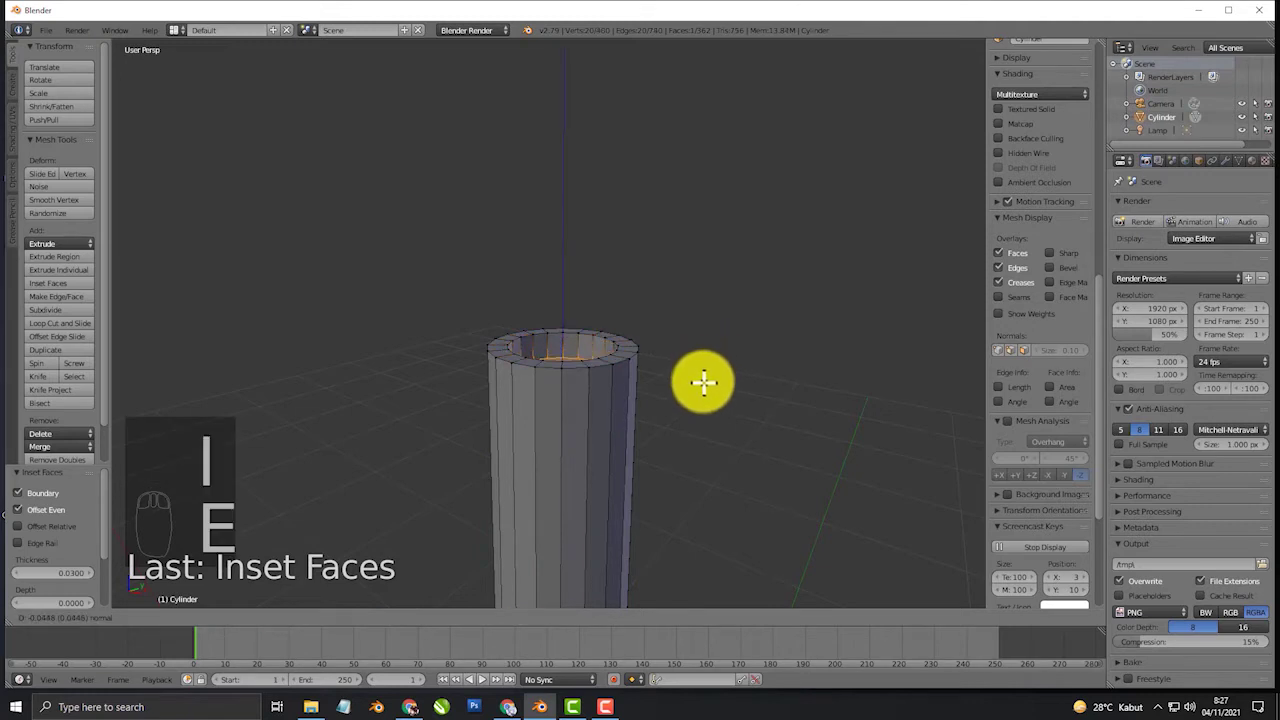
pyautogui.click(703, 389)
pyautogui.moveTo(700, 394); pyautogui.dragTo(615, 410, button='middle')
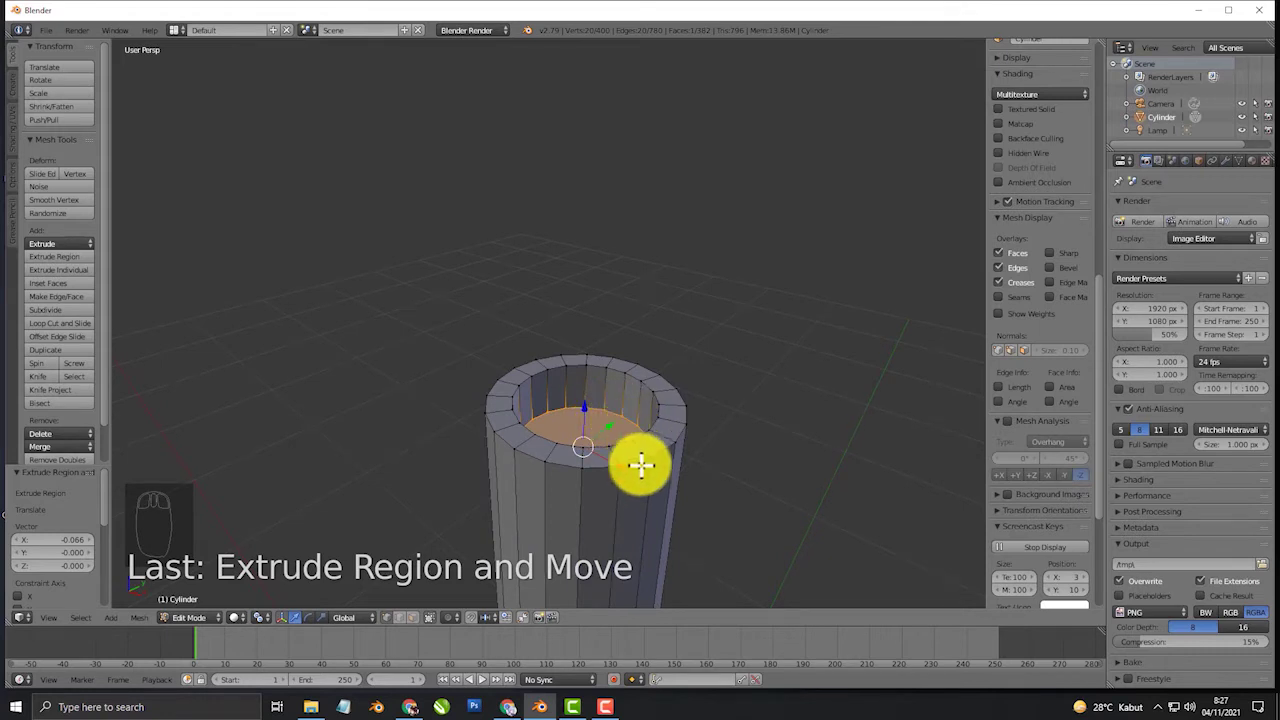
# - Select the pole's bottom cap and extrude it about 0.050 downward in front orthographic view
pyautogui.scroll(-4, 641, 467)
pyautogui.moveTo(638, 476); pyautogui.dragTo(608, 390, button='middle')
pyautogui.keyDown('alt'); pyautogui.rightClick(649, 328); pyautogui.keyUp('alt')
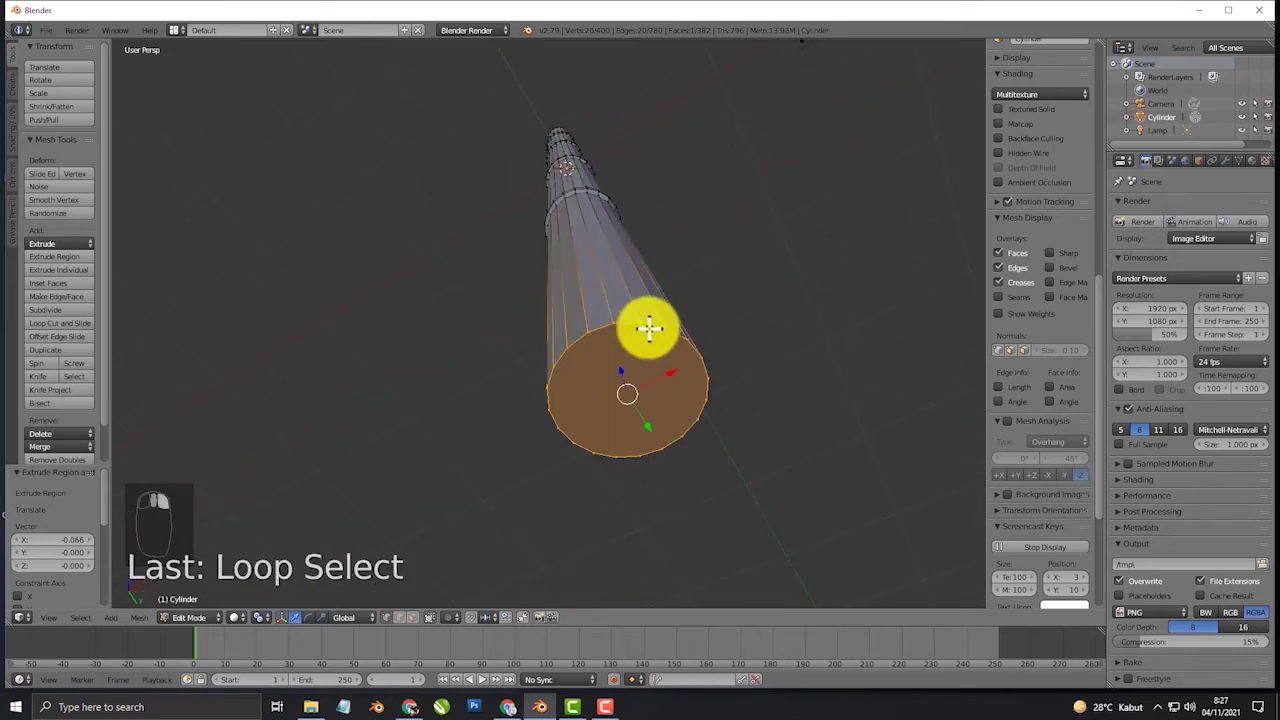
pyautogui.moveTo(671, 364); pyautogui.dragTo(664, 387, button='middle')
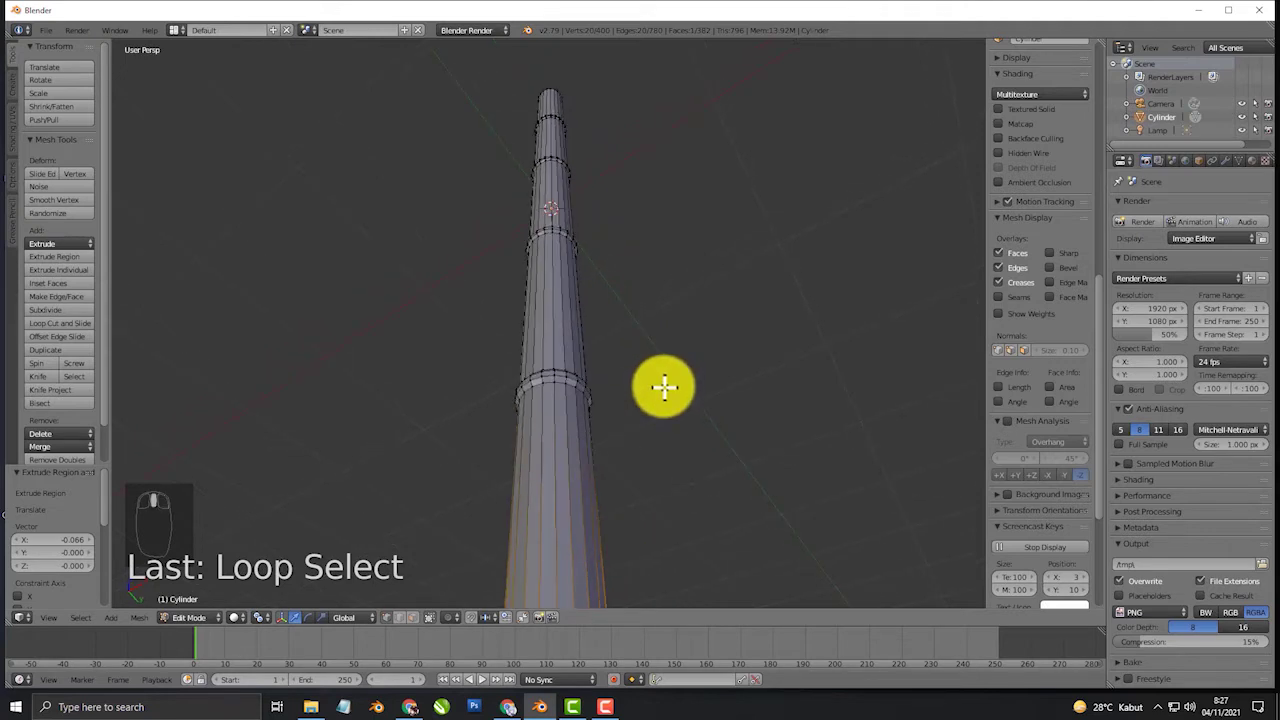
pyautogui.press('KP_1')
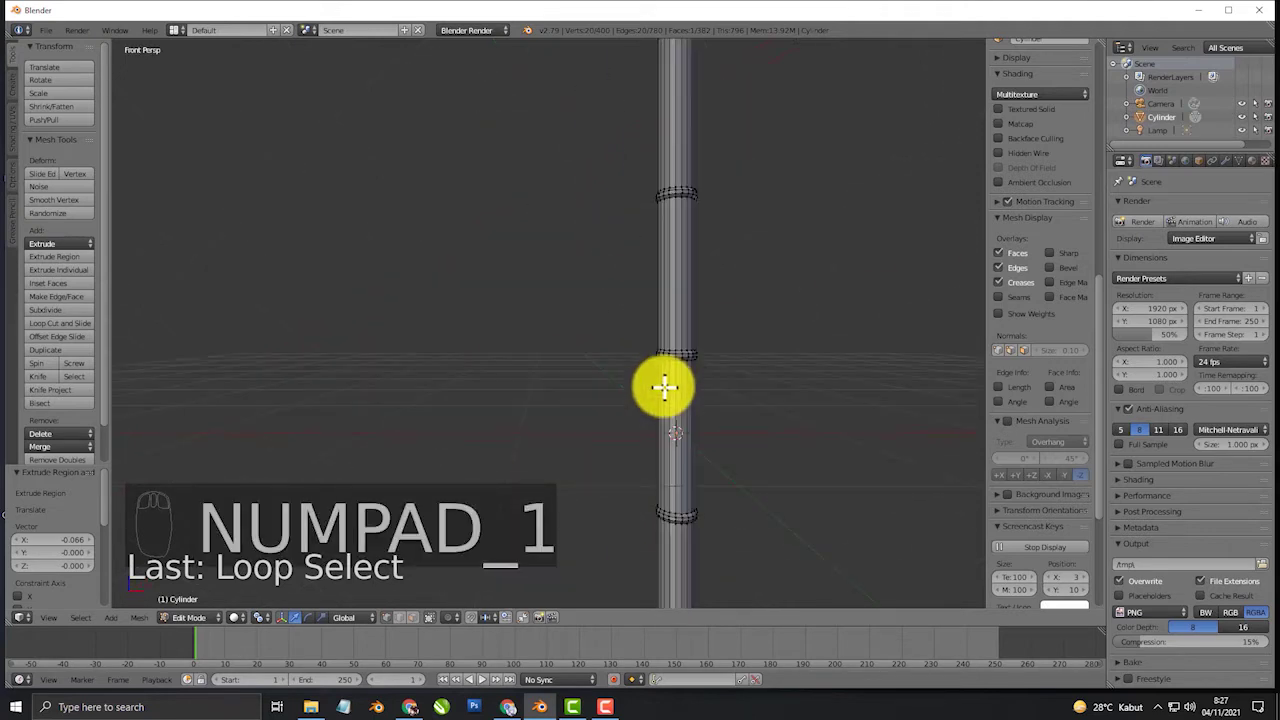
pyautogui.press('KP_5')
pyautogui.keyDown('shift'); pyautogui.moveTo(650, 467); pyautogui.dragTo(617, 137, button='middle'); pyautogui.keyUp('shift')
pyautogui.scroll(4, 624, 145)
pyautogui.scroll(3, 626, 394)
pyautogui.keyDown('shift'); pyautogui.moveTo(723, 377); pyautogui.dragTo(633, 331, button='middle'); pyautogui.keyUp('shift')
pyautogui.scroll(1, 625, 392)
pyautogui.press('e')
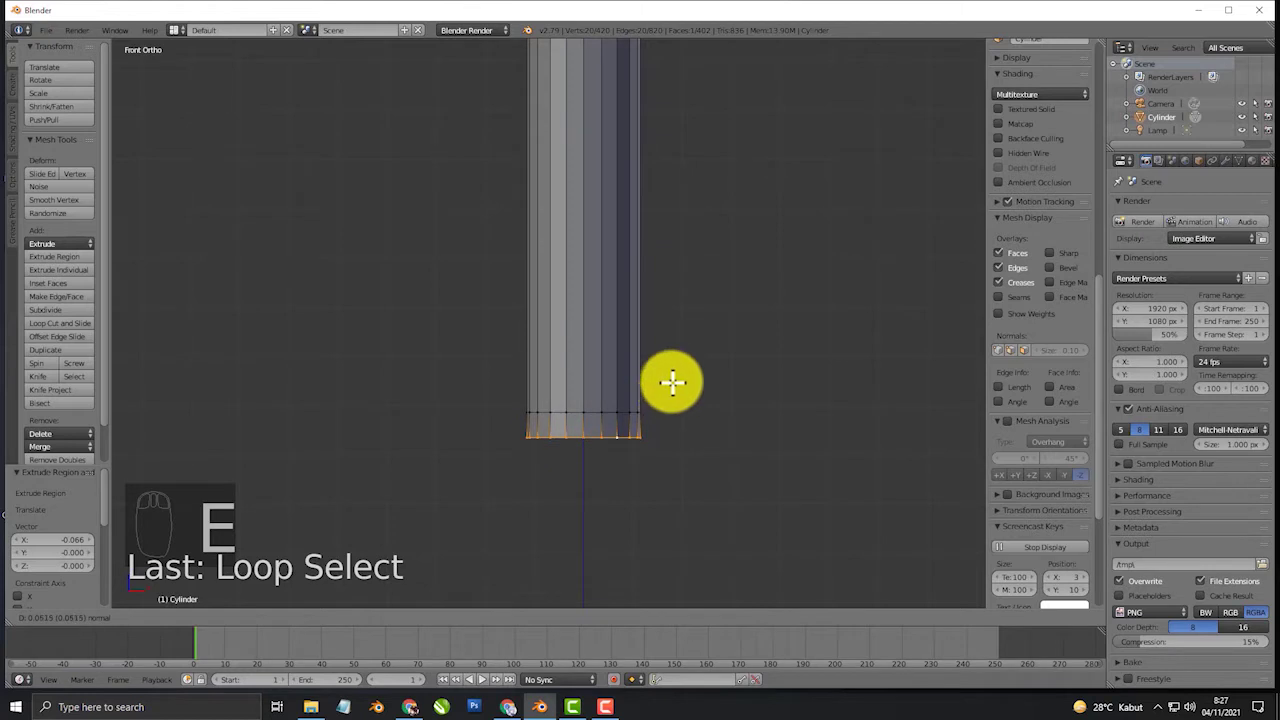
pyautogui.click(669, 393)
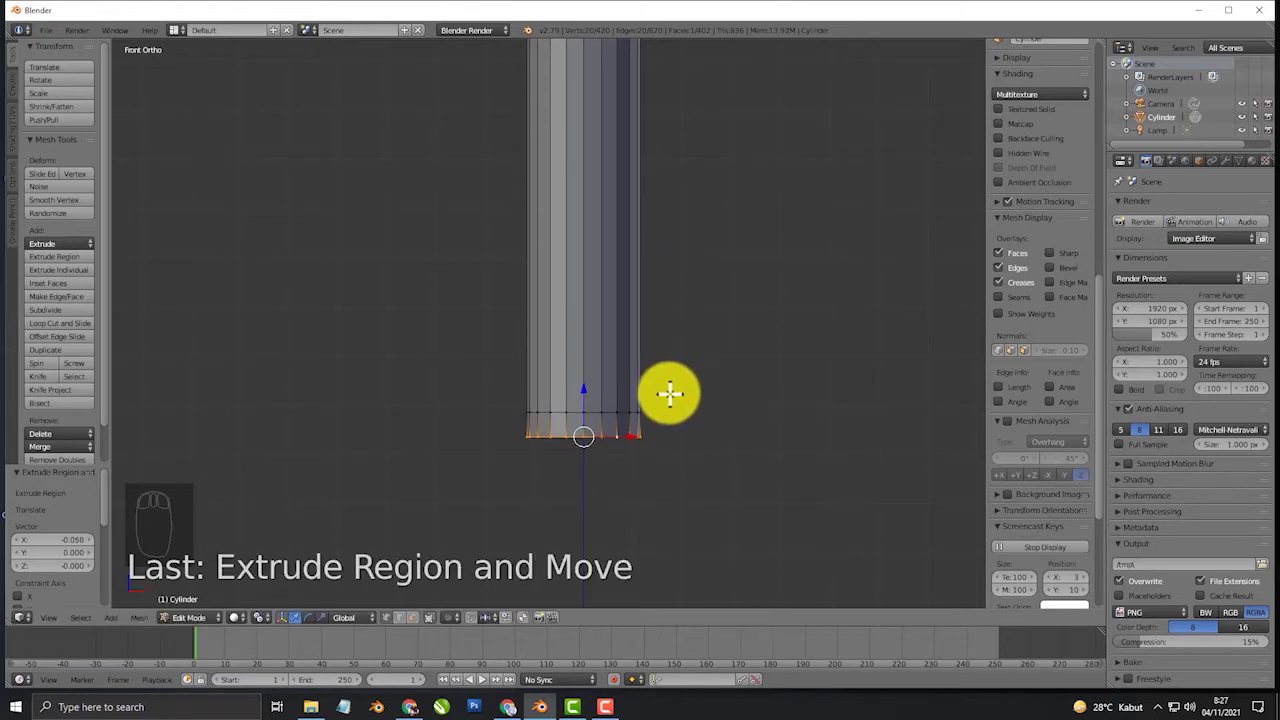
# - Add one centred loop cut to the short bottom segment and scale the loop outward by about 1.094
pyautogui.hotkey('ctrl', 'r')
pyautogui.click(663, 409)
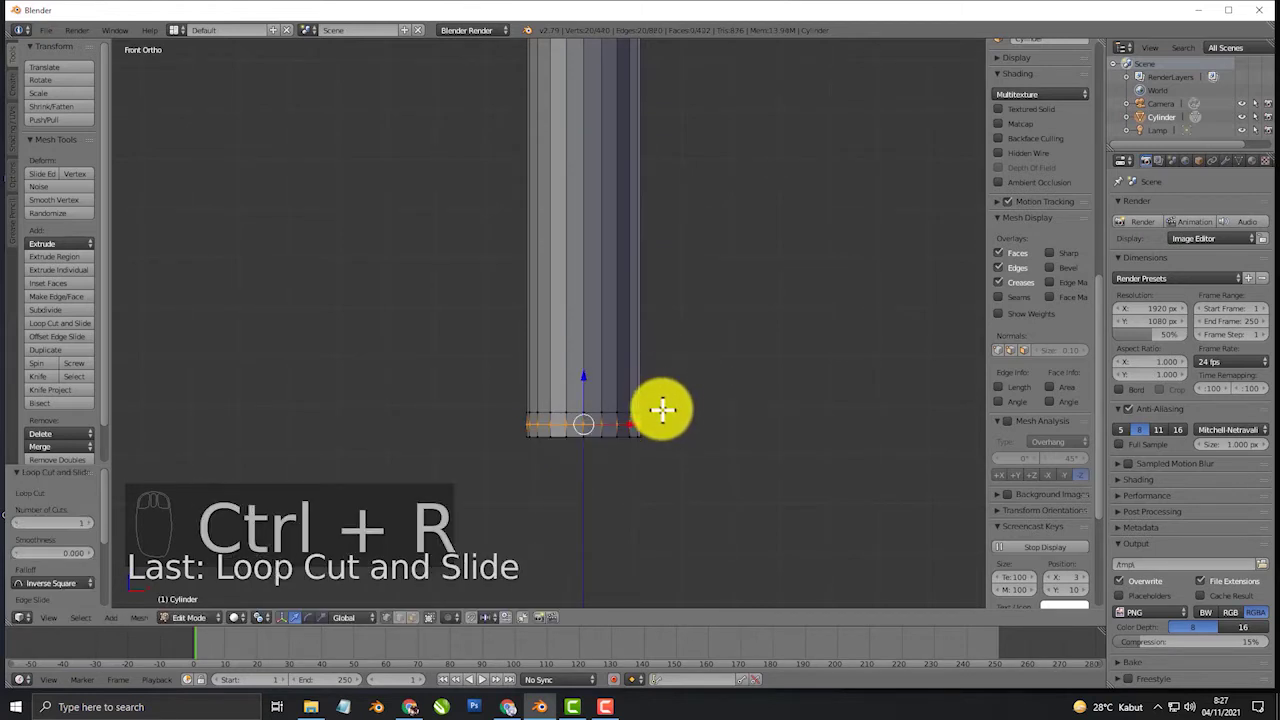
pyautogui.press('s')
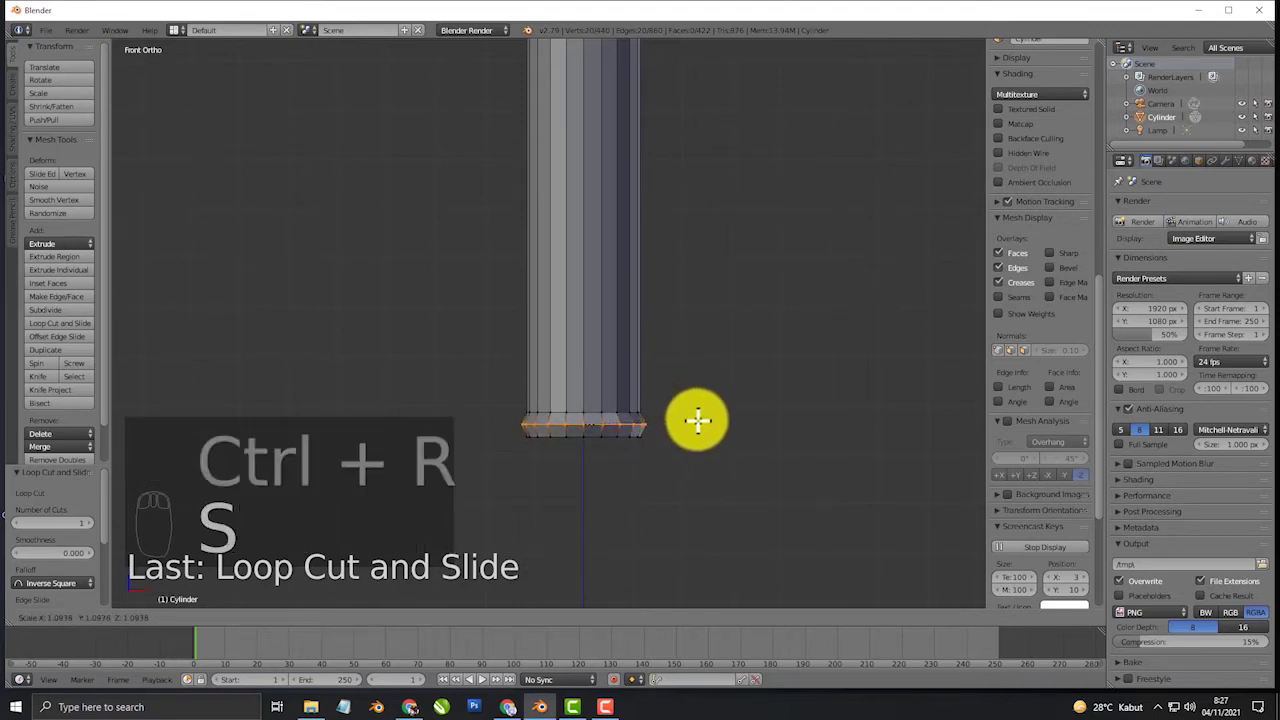
pyautogui.click(697, 420)
# - Bevel the widened bottom loop by about 0.013 with 1 segment
pyautogui.hotkey('ctrl', 'b')
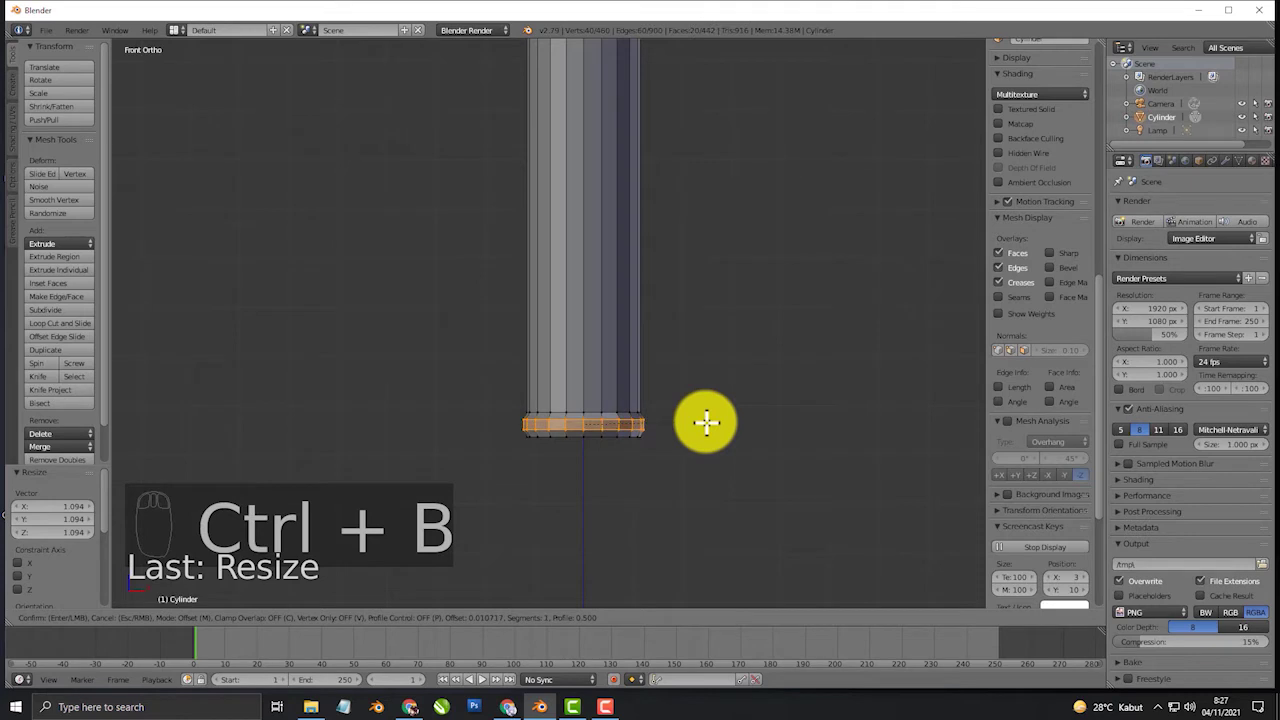
pyautogui.click(707, 422)
# - Select the pole's bottom face below the new ring and extrude it about 0.037 downward
pyautogui.moveTo(691, 426); pyautogui.dragTo(697, 391, button='middle')
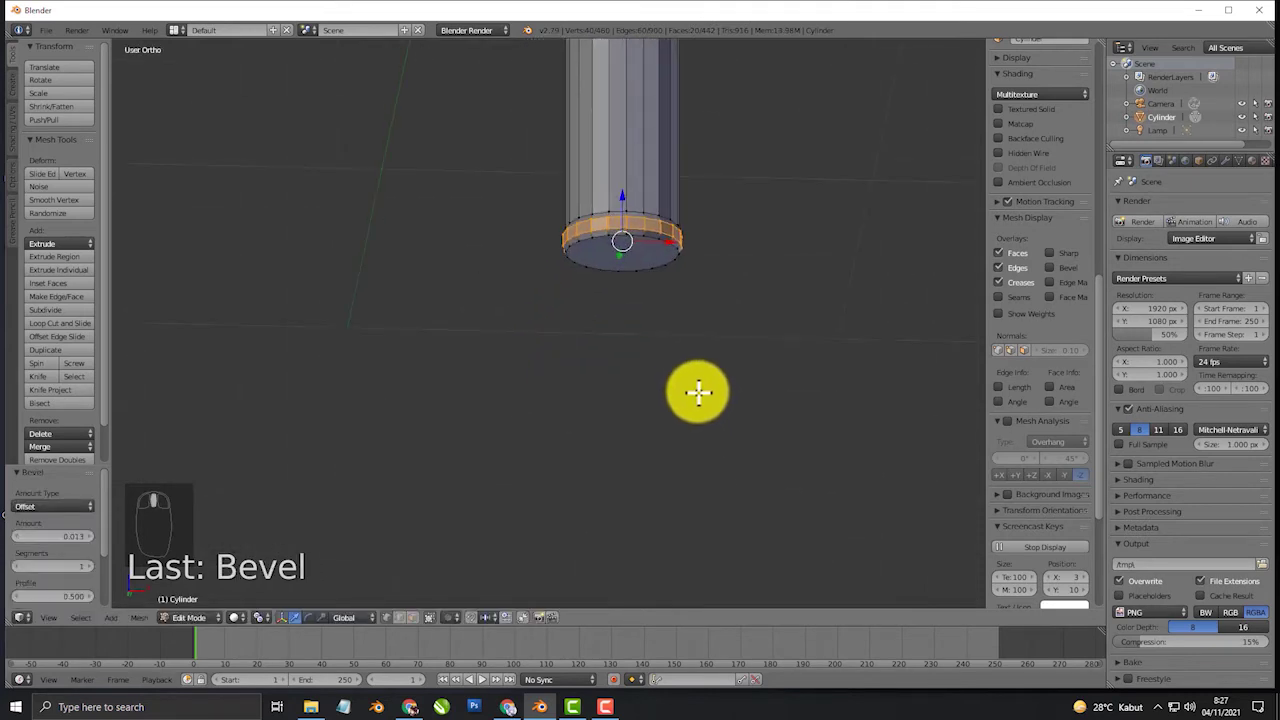
pyautogui.keyDown('alt'); pyautogui.click(654, 252); pyautogui.keyUp('alt')
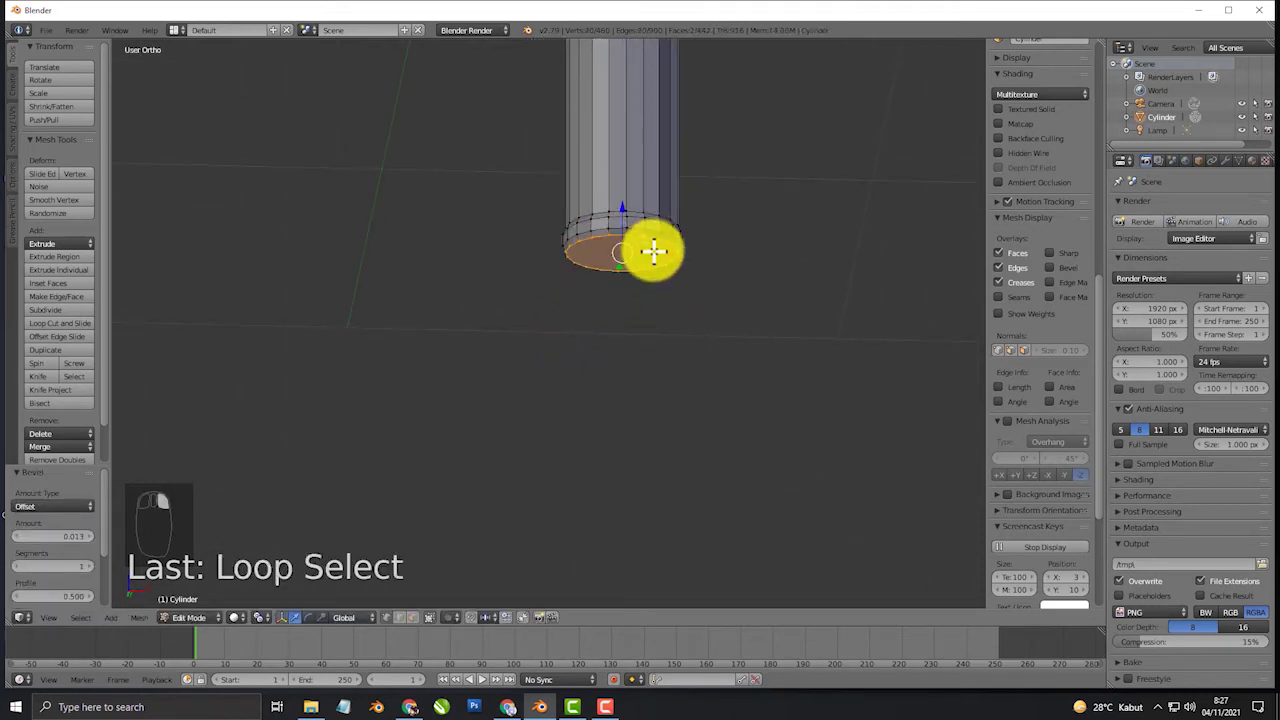
pyautogui.press('e')
pyautogui.click(667, 262)
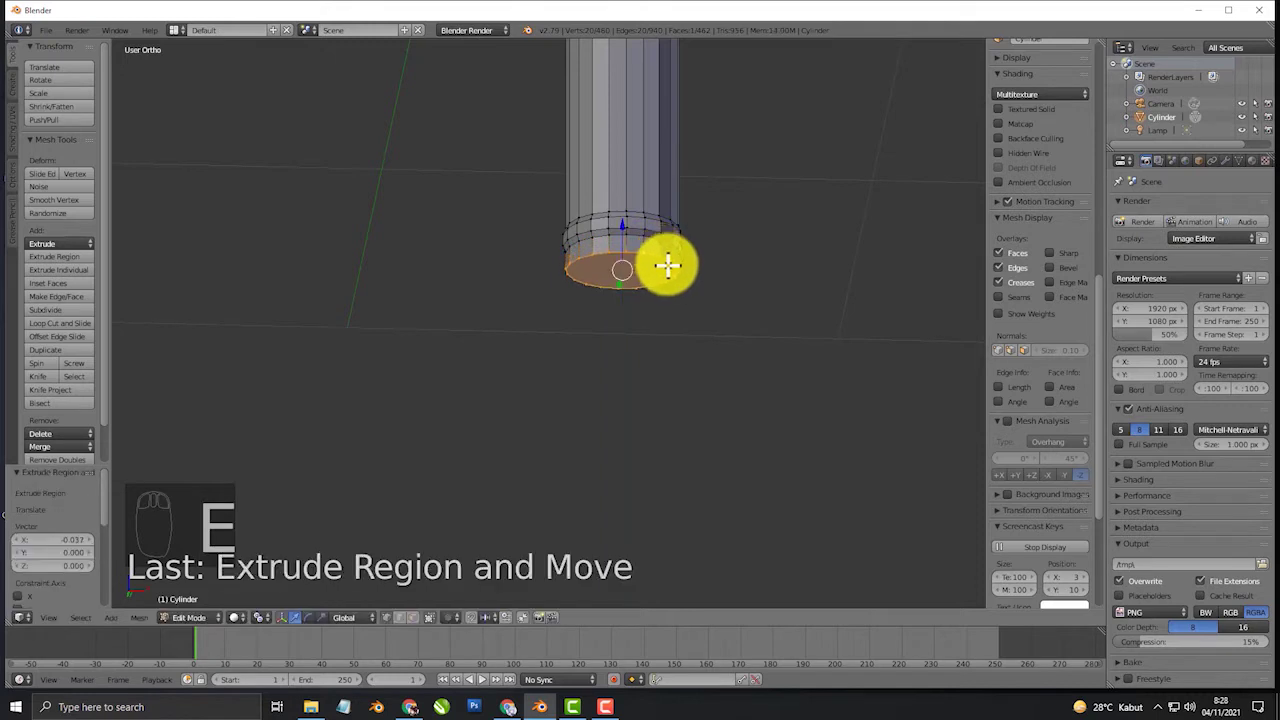
# - Inset the bottom face by about 0.036 and extrude it about 0.036 up into the pole
pyautogui.click(778, 246)
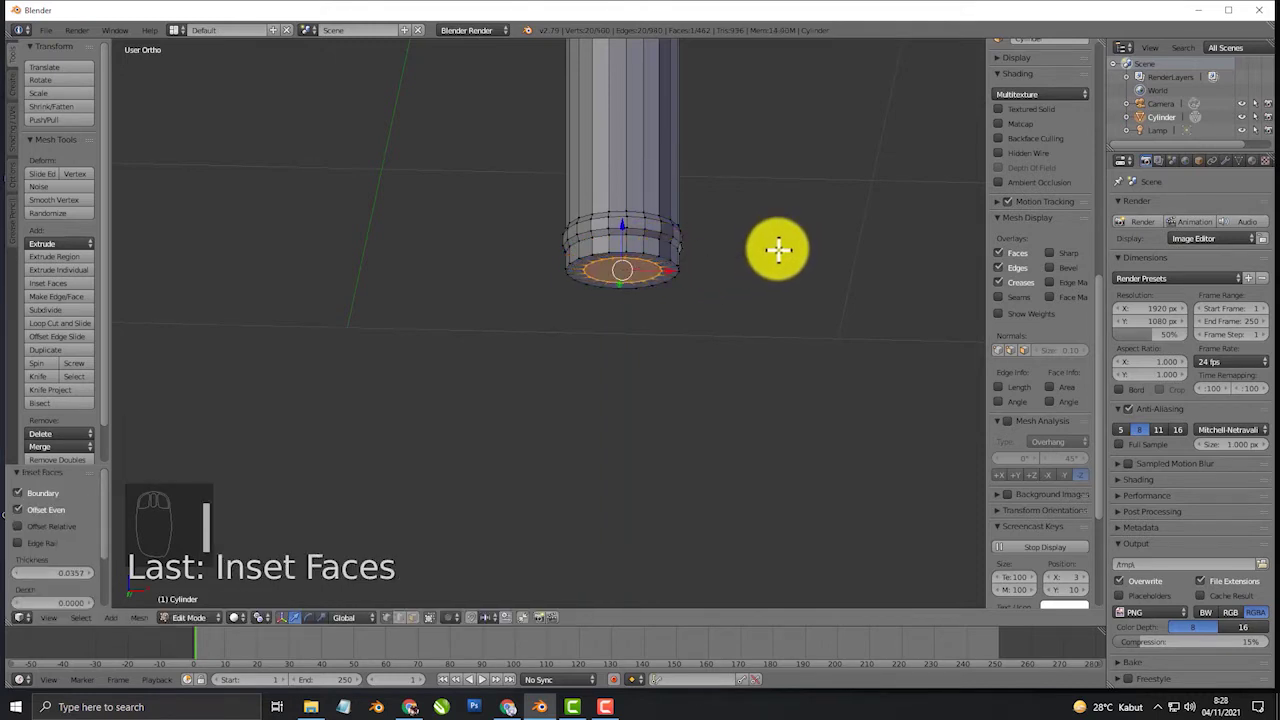
pyautogui.press('e')
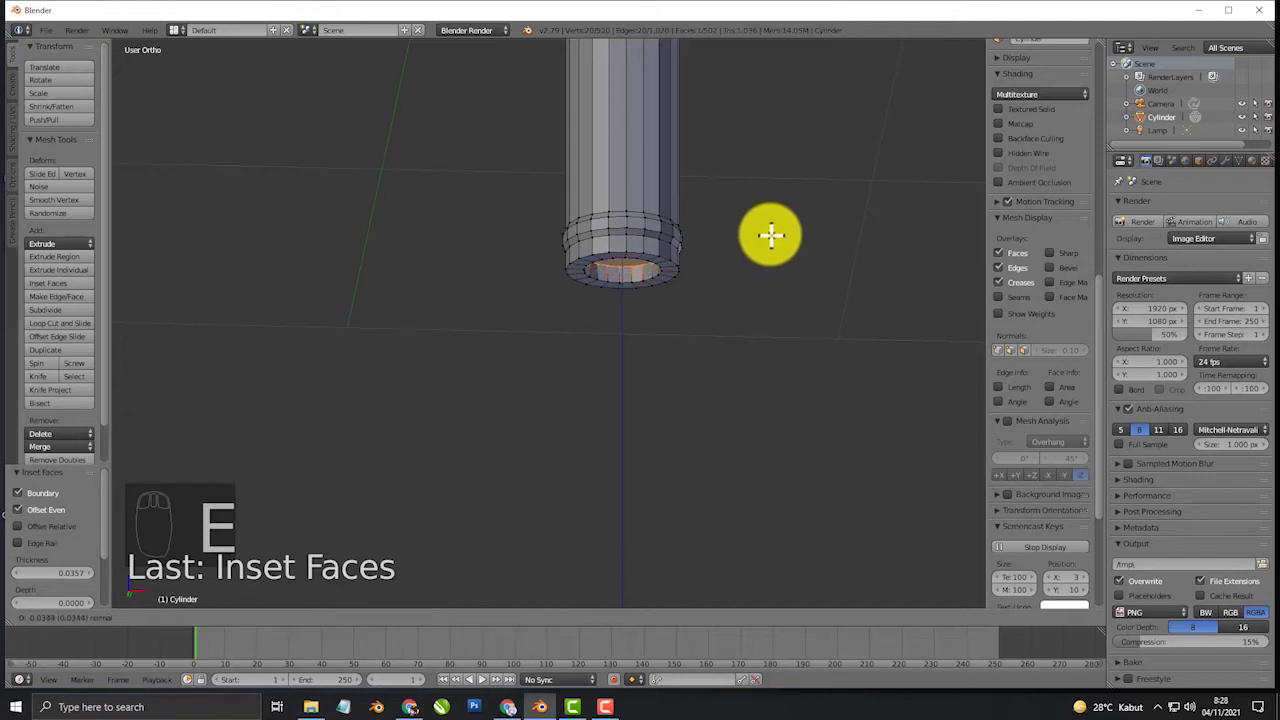
pyautogui.click(765, 235)
# - Return to Object Mode in perspective view and hide the viewport's properties sidebar
pyautogui.scroll(-5, 731, 240)
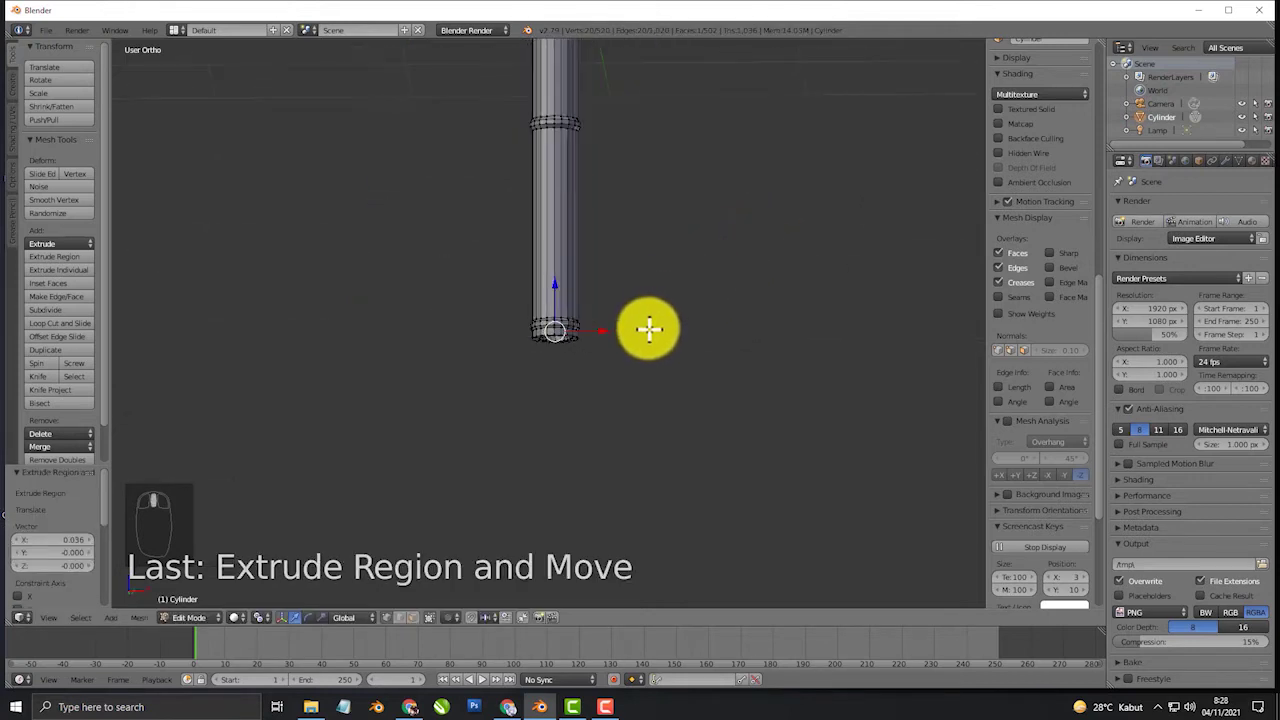
pyautogui.press('Tab')
pyautogui.moveTo(649, 329); pyautogui.dragTo(615, 410, button='middle')
pyautogui.press('KP_5')
pyautogui.moveTo(640, 303); pyautogui.dragTo(634, 371, button='middle')
pyautogui.scroll(3, 680, 370)
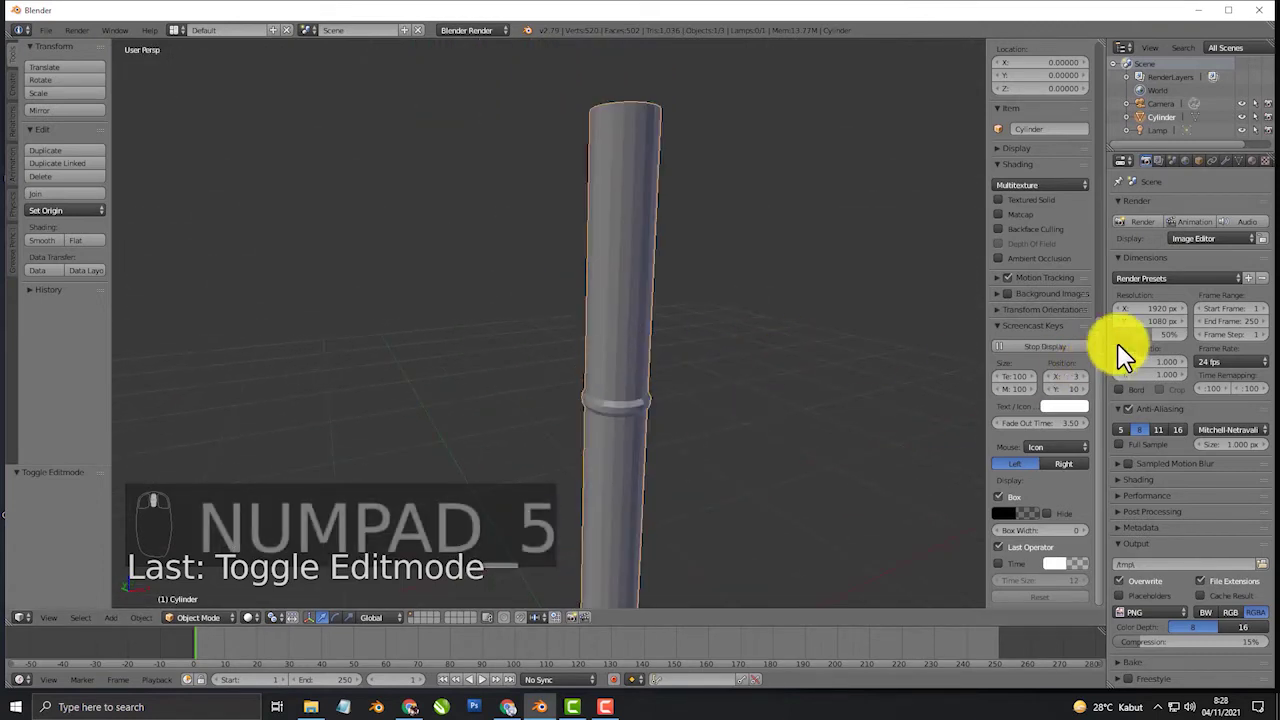
pyautogui.press('n')
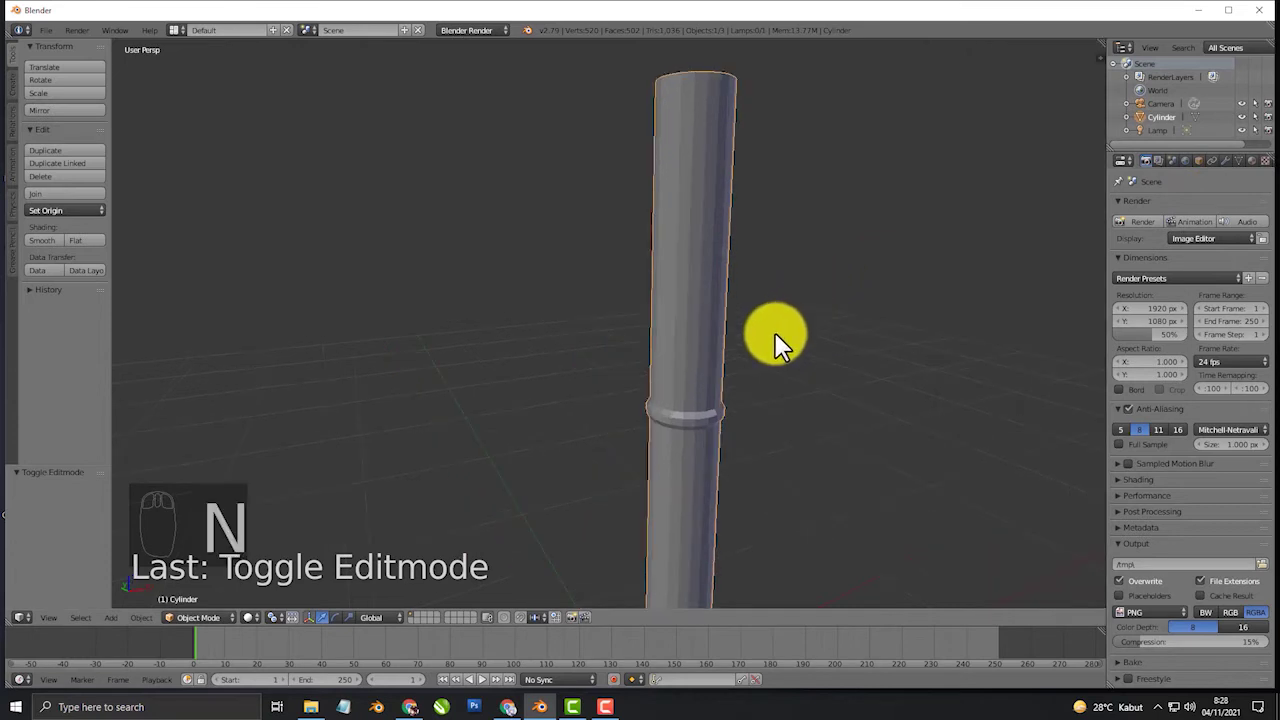
# - Add a Subdivision Surface modifier to the bamboo pole
pyautogui.moveTo(777, 331); pyautogui.dragTo(669, 346, button='middle')
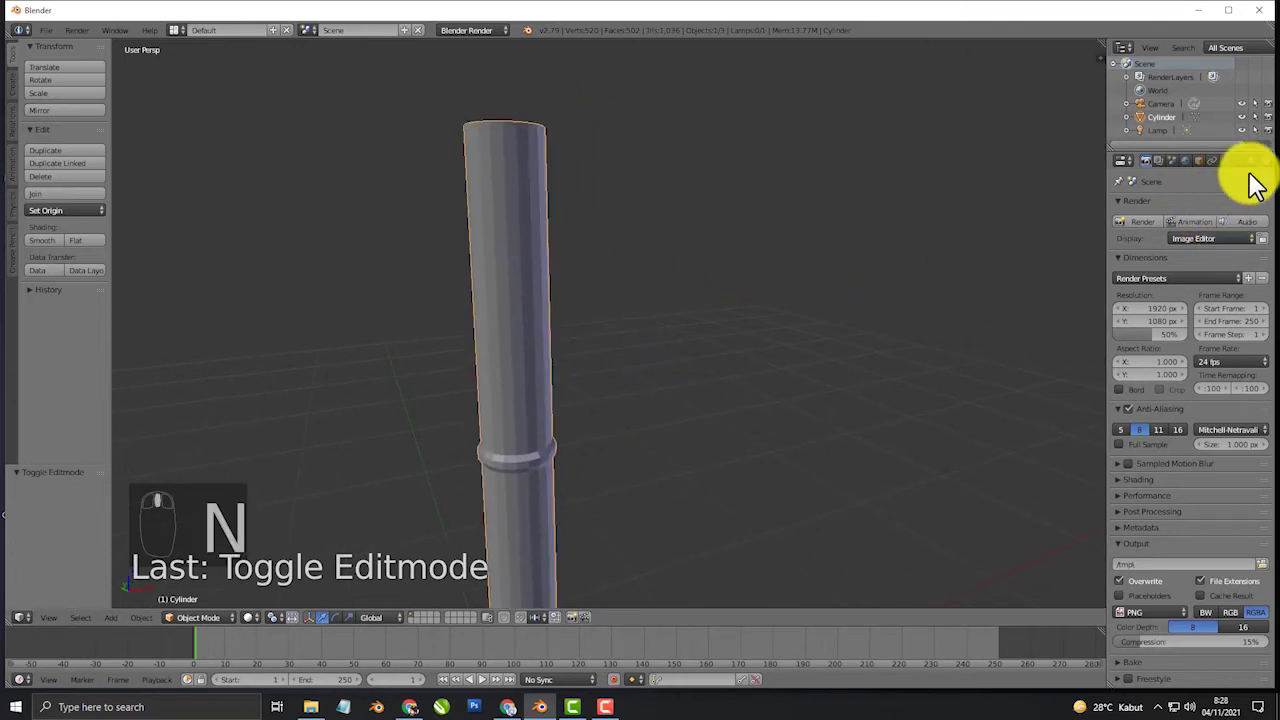
pyautogui.click(1226, 161)
pyautogui.click(1208, 205)
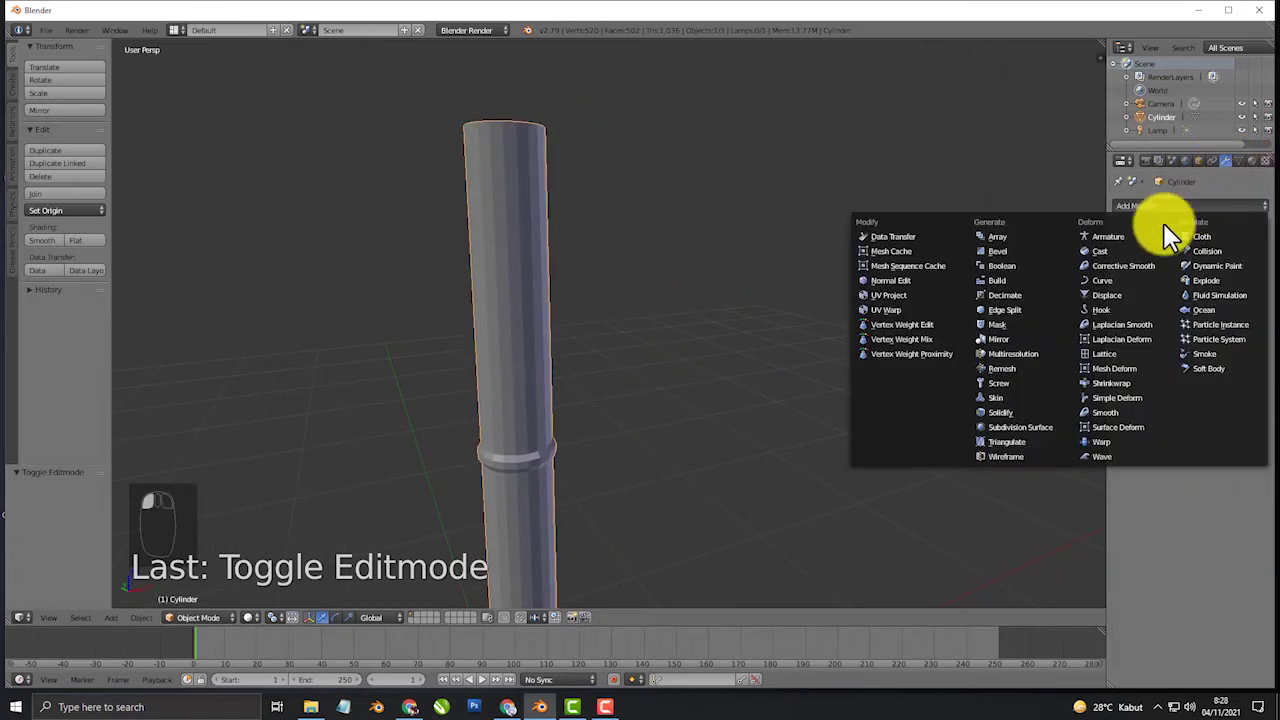
pyautogui.click(1018, 427)
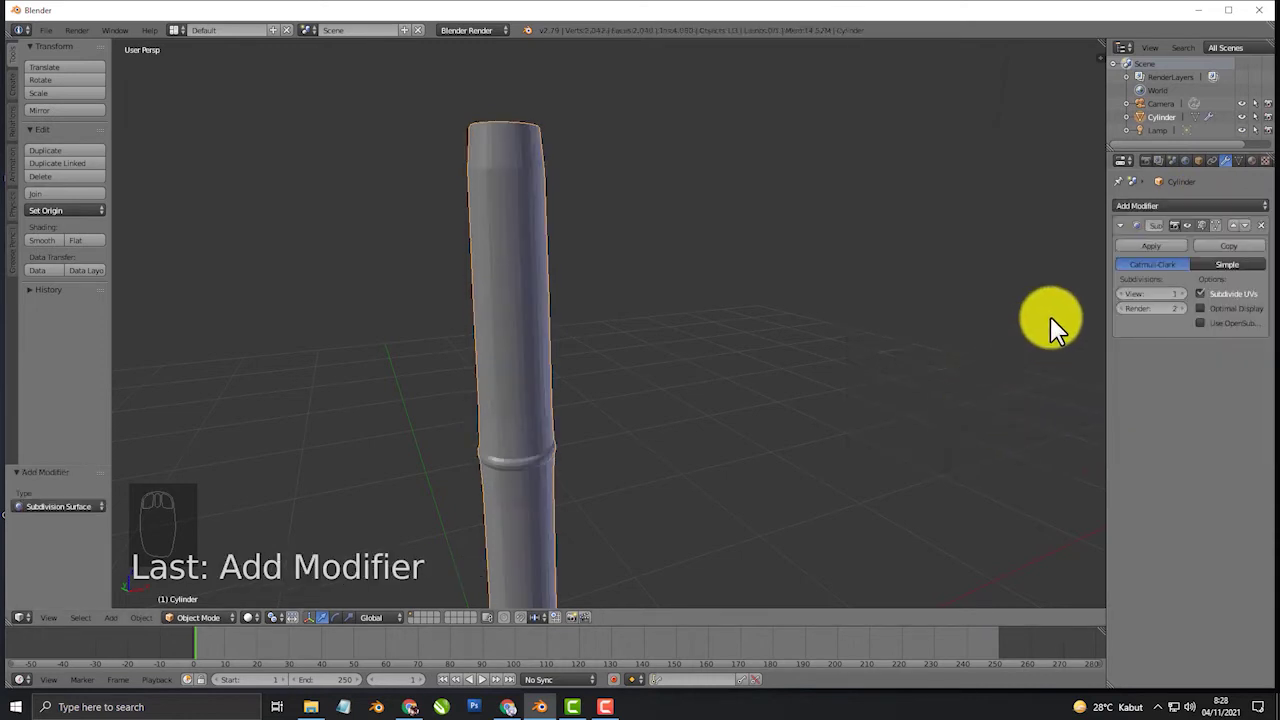
# - Apply smooth shading to the bamboo pole
pyautogui.click(44, 240)
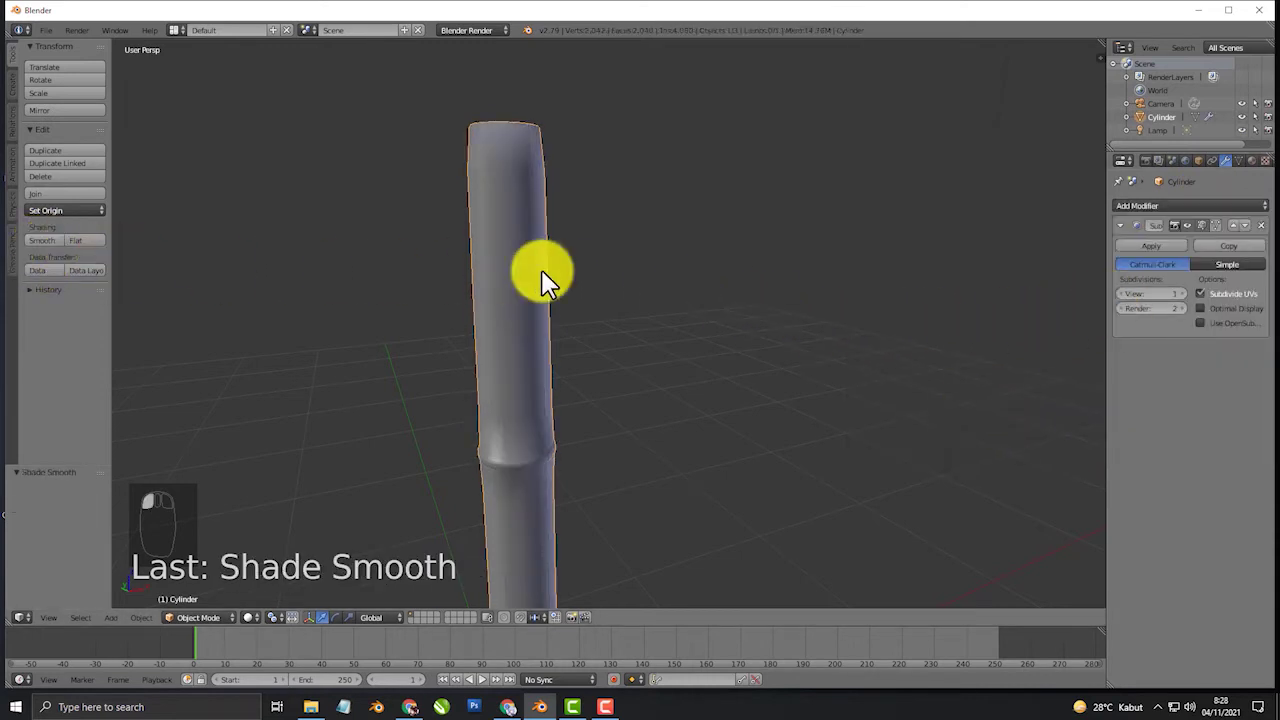
pyautogui.scroll(-3, 540, 277)
pyautogui.moveTo(537, 277); pyautogui.dragTo(503, 323, button='middle')
pyautogui.scroll(5, 385, 352)
pyautogui.moveTo(385, 352); pyautogui.dragTo(543, 337, button='middle')
# - Add a loop cut around the pole's top segment in Edit Mode and slide it up close to the rim
pyautogui.press('Tab')
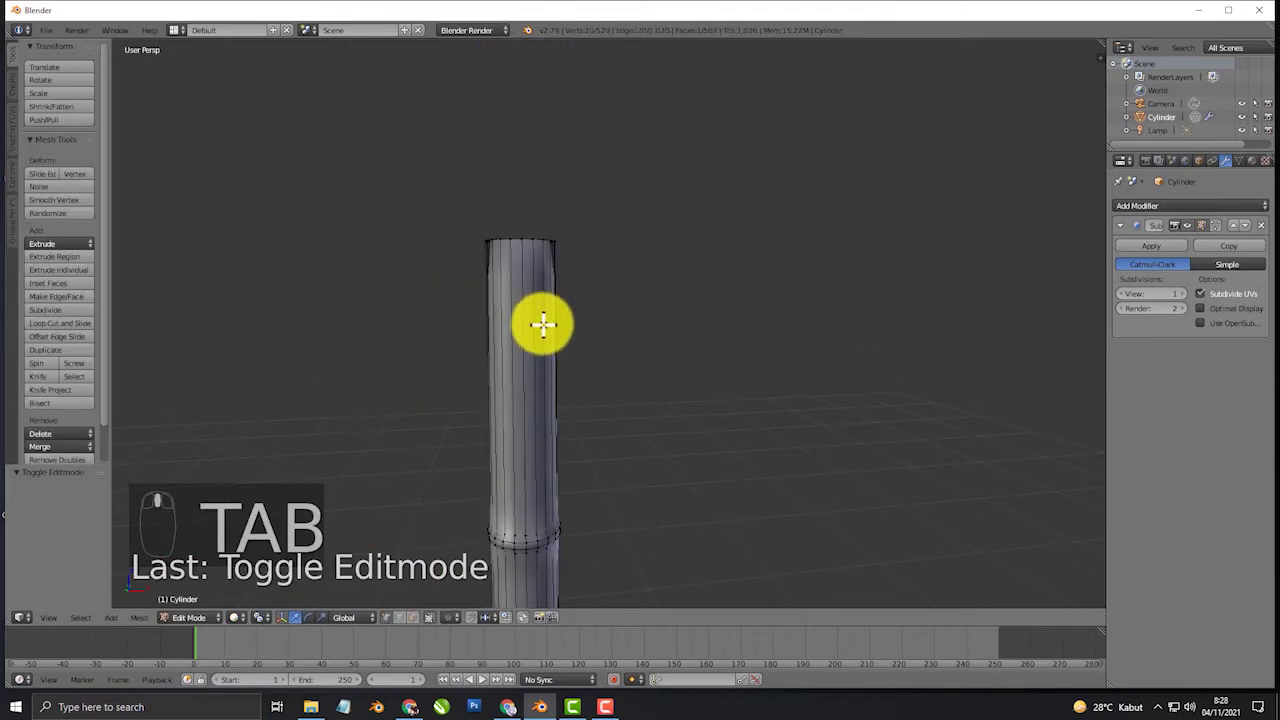
pyautogui.hotkey('ctrl', 'r')
pyautogui.click(565, 308)
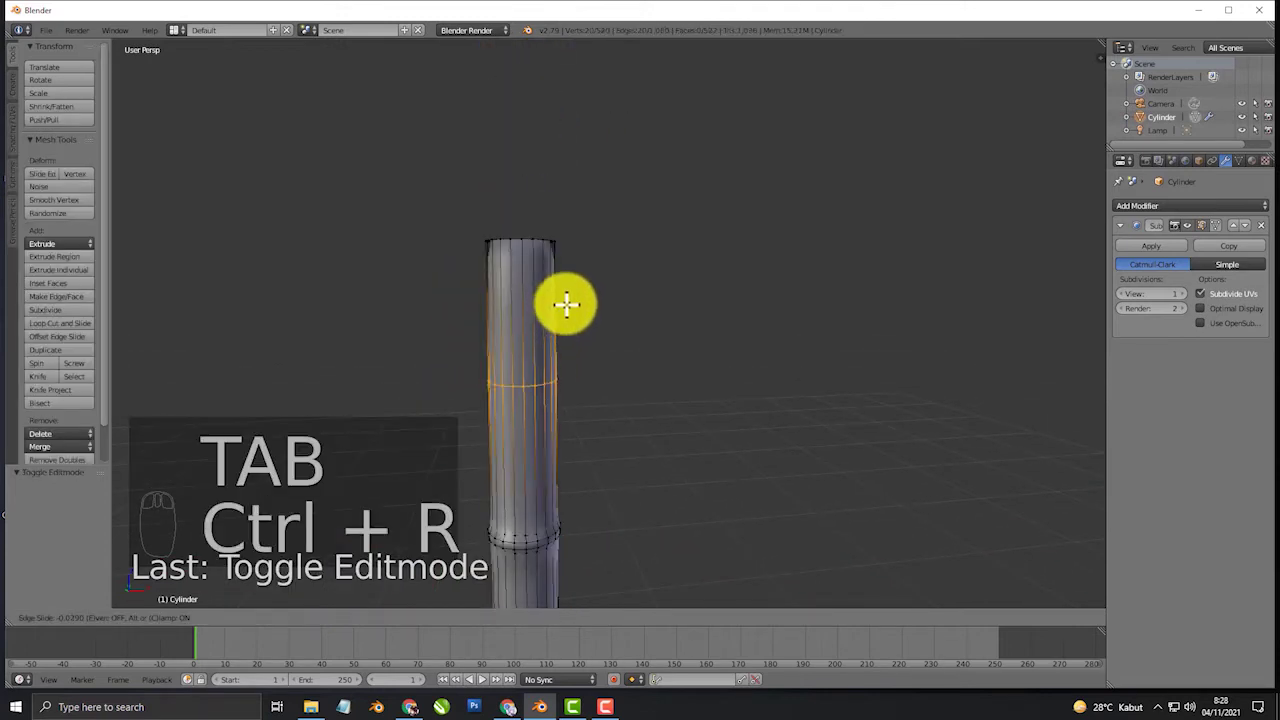
pyautogui.click(604, 183)
pyautogui.scroll(3, 594, 231)
pyautogui.moveTo(617, 260); pyautogui.dragTo(656, 340, button='middle')
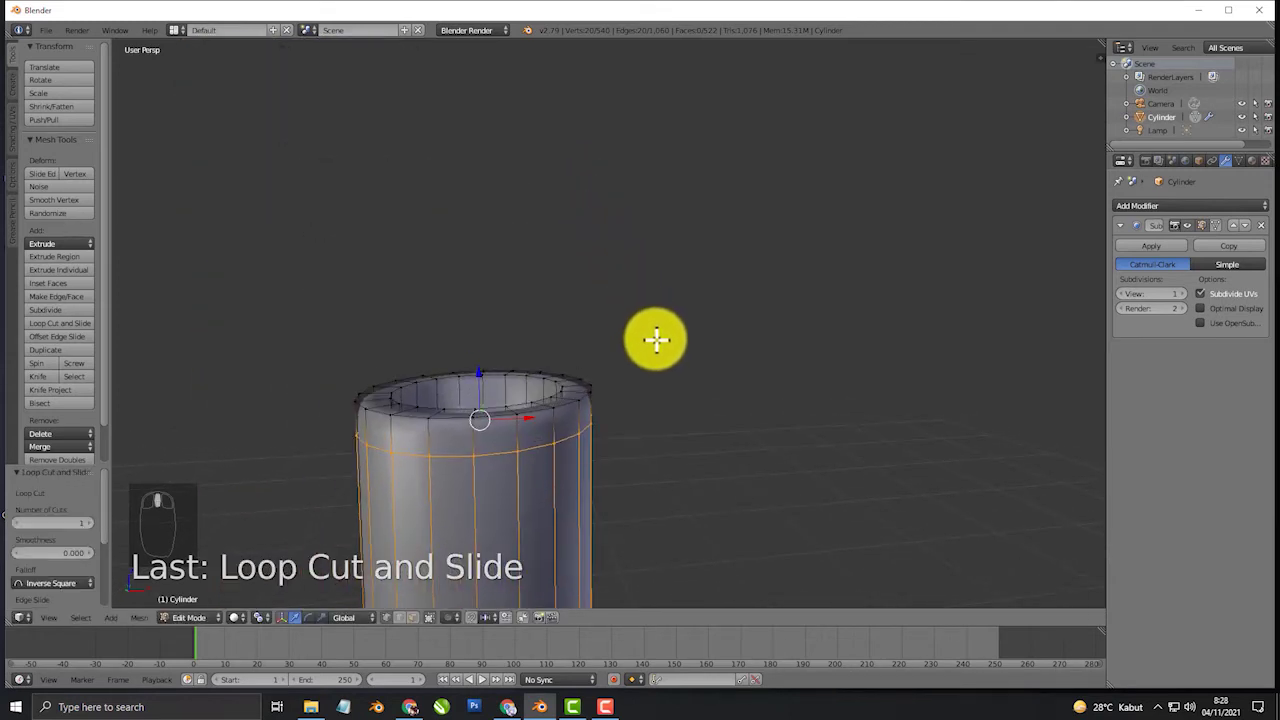
# - Scale the new edge loop below the top rim inward to about 0.941
pyautogui.press('s')
pyautogui.click(746, 387)
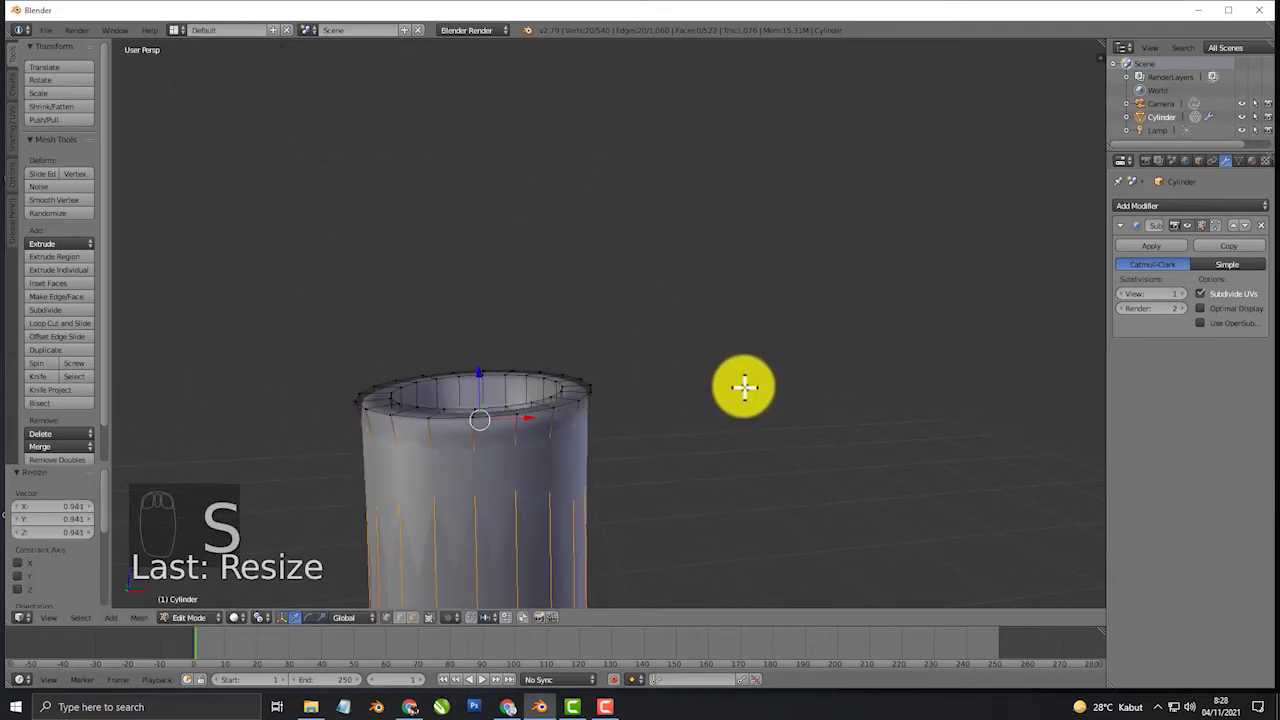
pyautogui.moveTo(586, 389); pyautogui.dragTo(515, 443, button='middle')
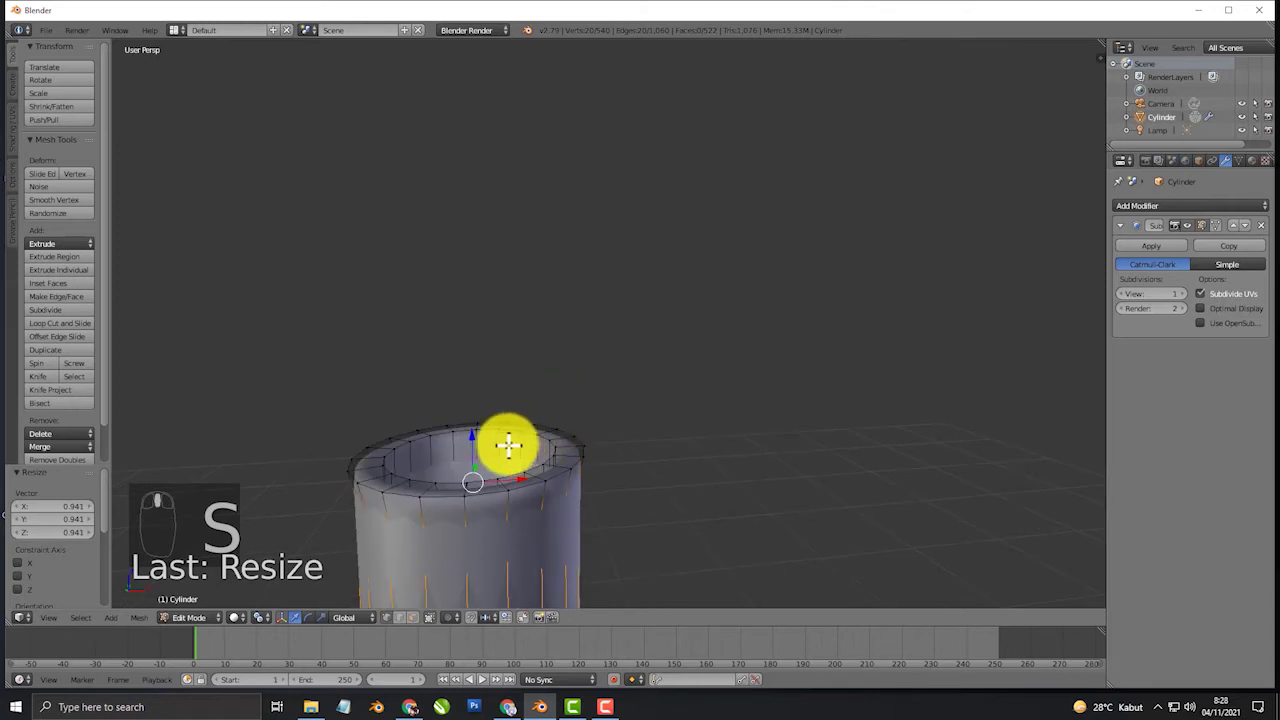
# - Add a loop cut around the inner wall of the hollow at the pole's top end
pyautogui.hotkey('ctrl', 'r')
pyautogui.click(510, 446)
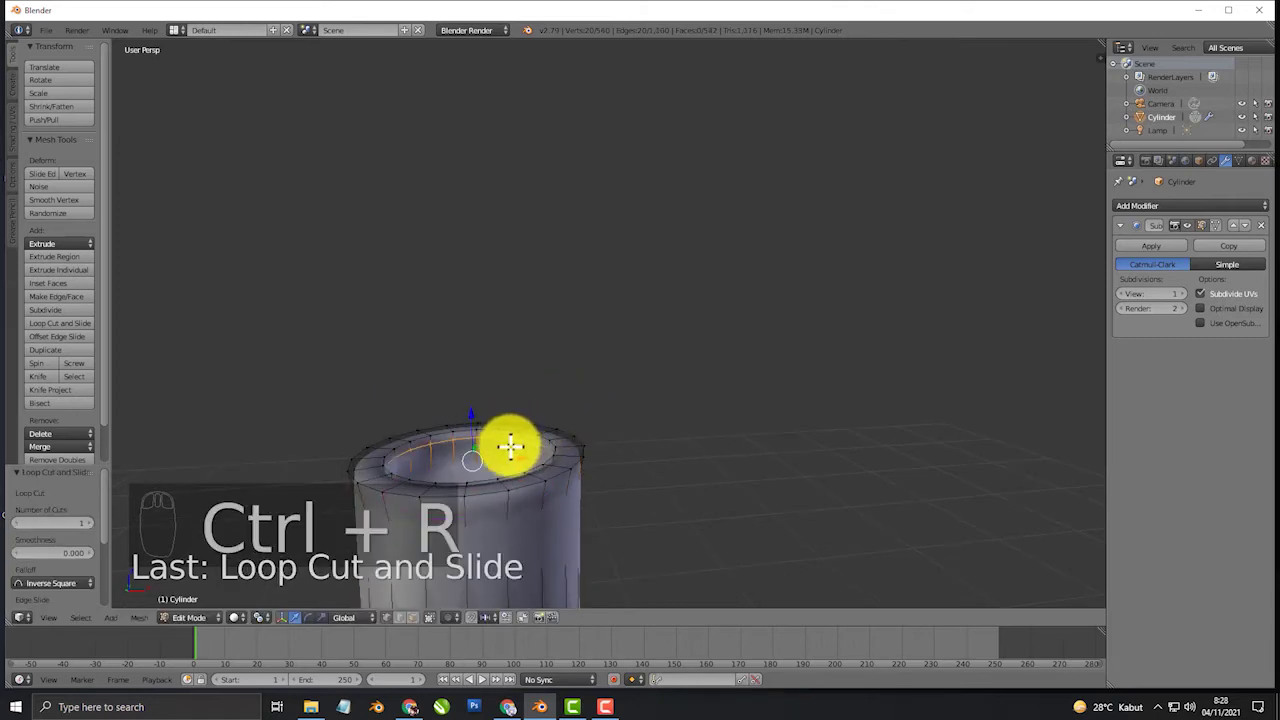
pyautogui.moveTo(505, 447); pyautogui.dragTo(618, 483, button='middle')
# - Inset the floor face inside the top hollow, using wireframe display, and return to solid Object Mode
pyautogui.keyDown('alt'); pyautogui.rightClick(711, 471); pyautogui.keyUp('alt')
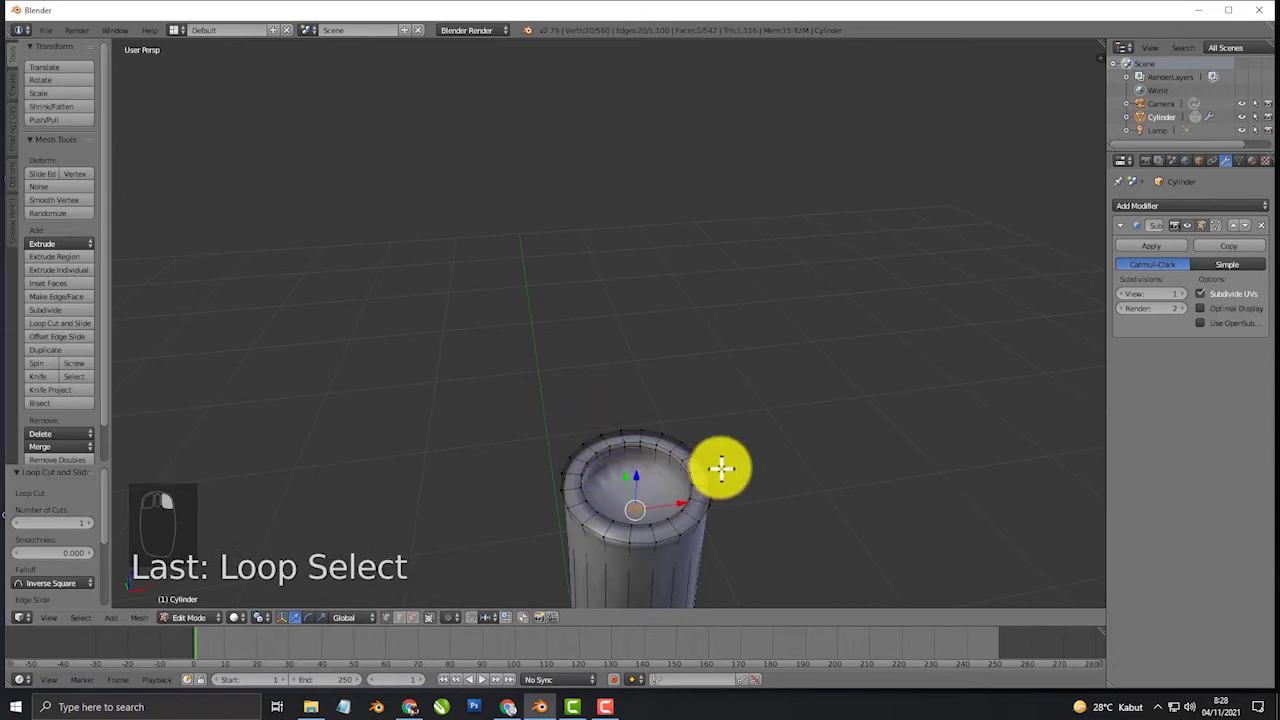
pyautogui.press('z')
pyautogui.press('i')
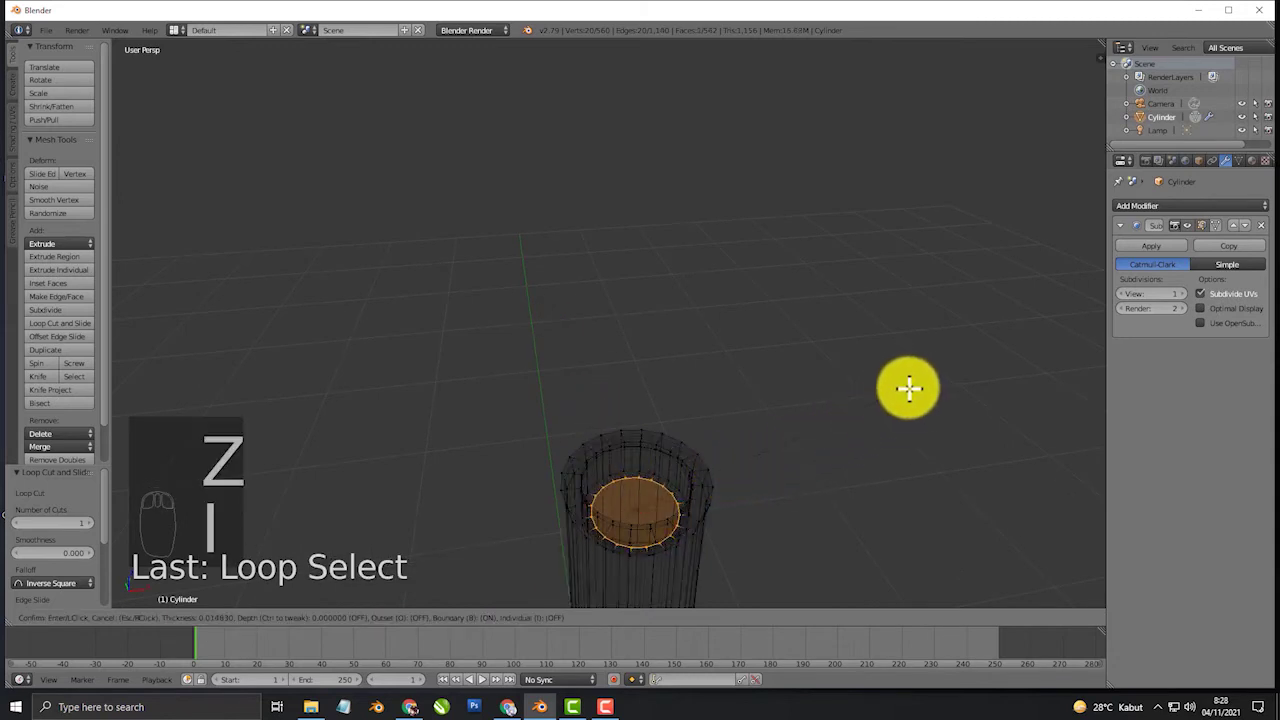
pyautogui.click(837, 403)
pyautogui.press('Tab')
pyautogui.press('z')
# - Add a loop cut around the inner wall of the hollow at the pole's bottom end
pyautogui.moveTo(799, 420)
pyautogui.mouseDown(button='middle')
pyautogui.moveTo(780, 449)
pyautogui.moveTo(749, 386)
pyautogui.moveTo(646, 474)
pyautogui.moveTo(677, 277)
pyautogui.mouseUp(button='middle')
pyautogui.press('Tab')
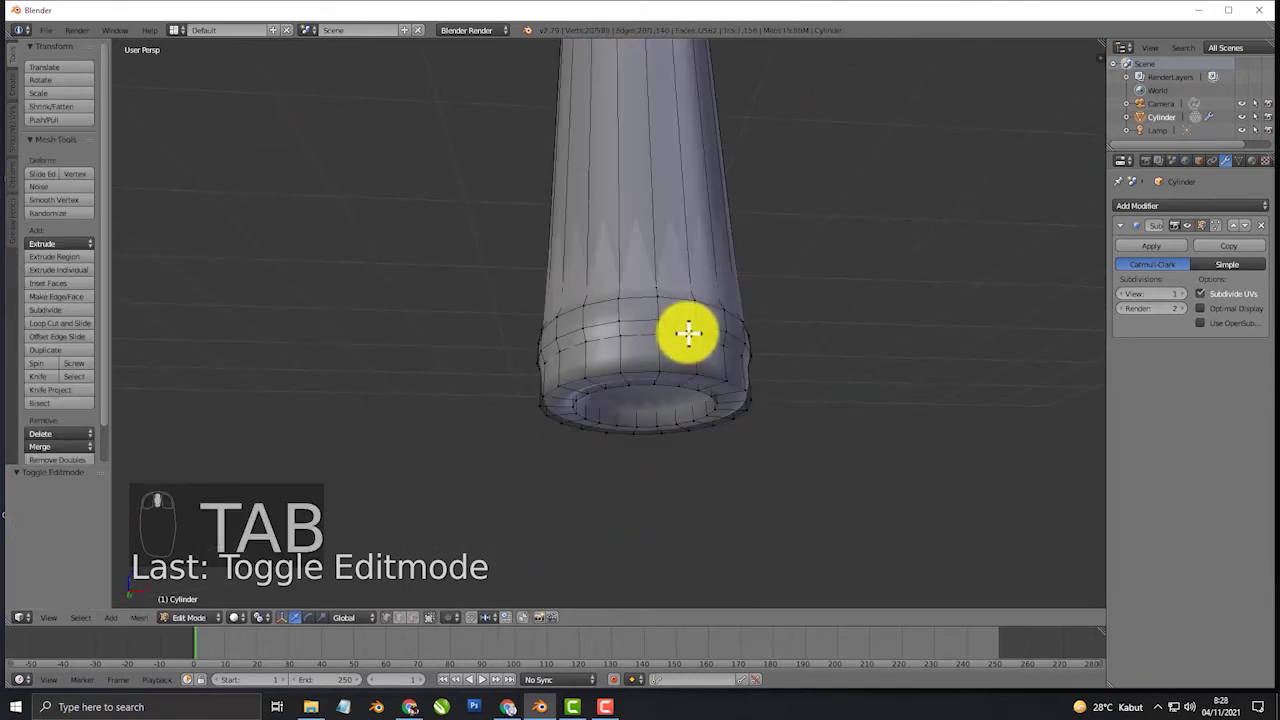
pyautogui.moveTo(677, 394); pyautogui.dragTo(594, 366, button='middle')
pyautogui.hotkey('ctrl', 'r')
pyautogui.click(538, 276)
pyautogui.click(539, 283)
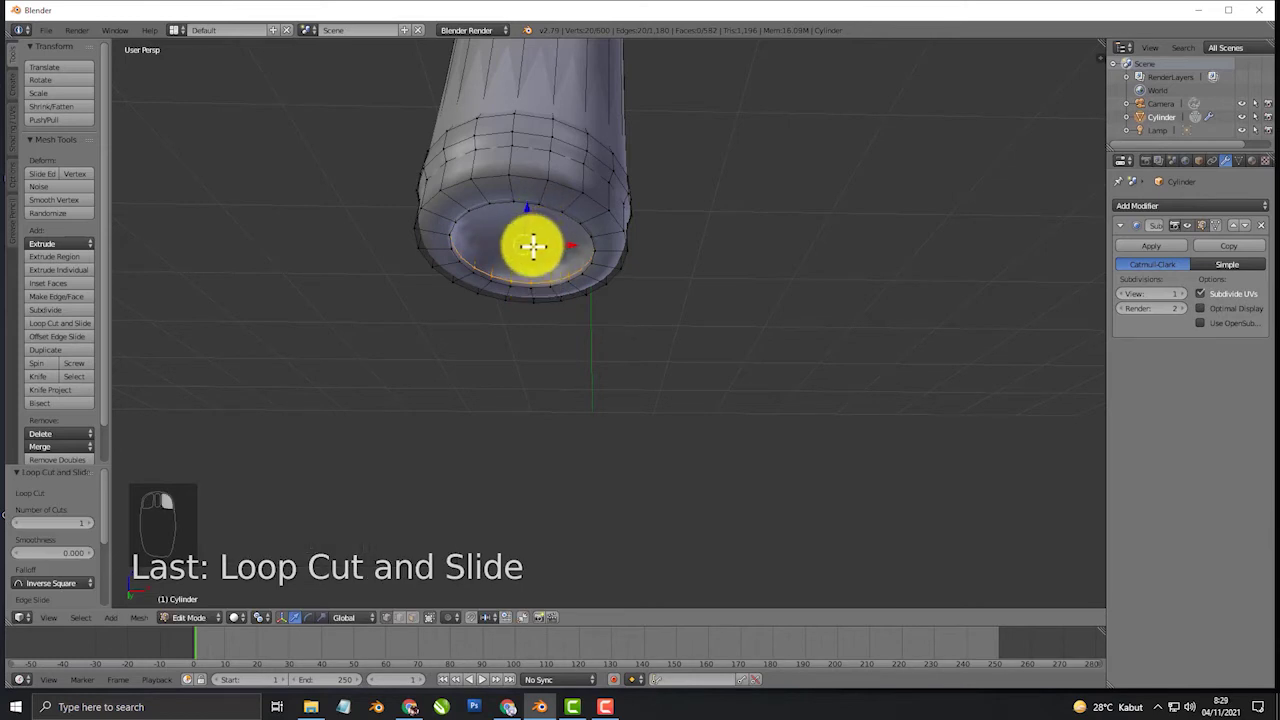
# - Inset the inner face of the bottom hollow by about 0.020, using wireframe display, and return to solid Object Mode
pyautogui.keyDown('alt'); pyautogui.rightClick(548, 257); pyautogui.keyUp('alt')
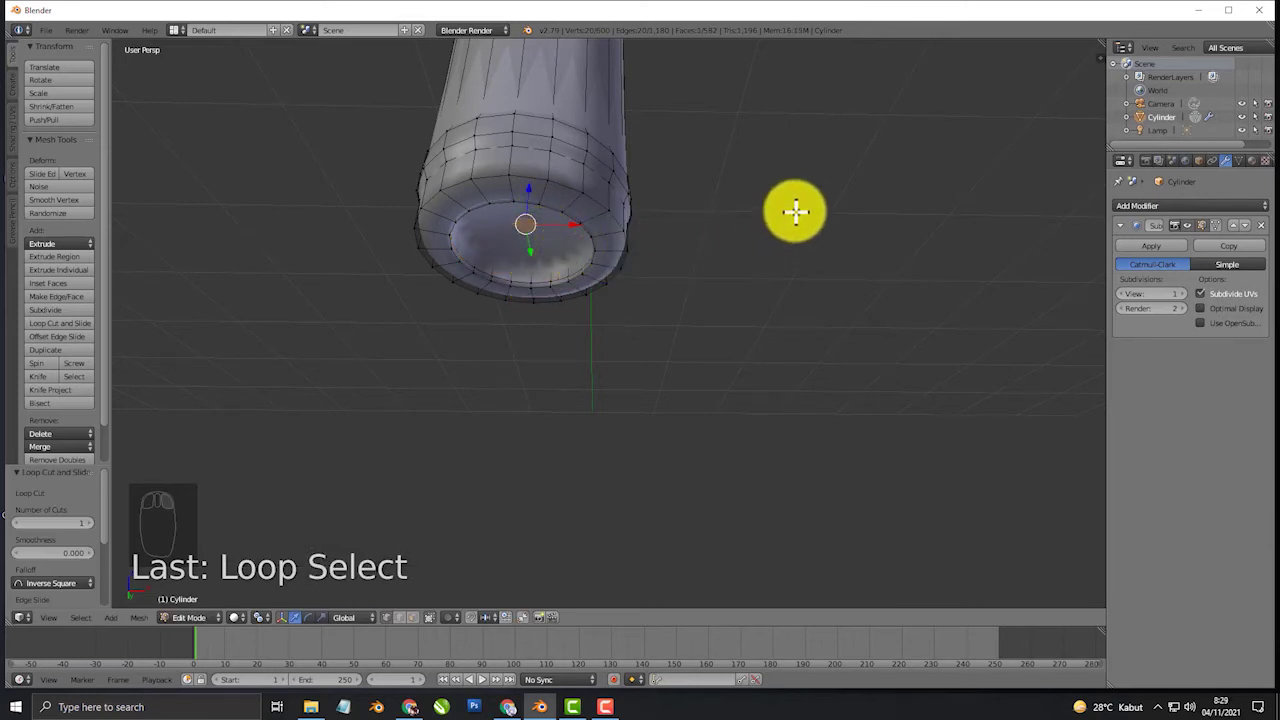
pyautogui.press('z')
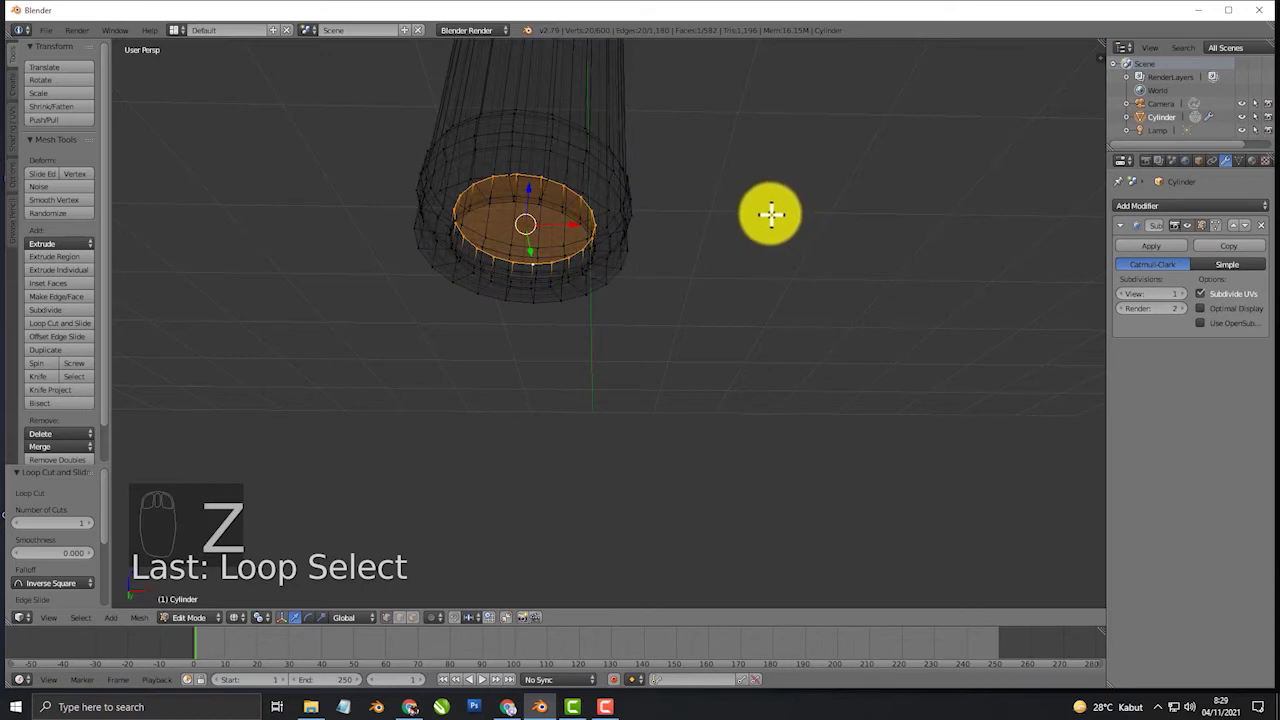
pyautogui.press('i')
pyautogui.click(757, 208)
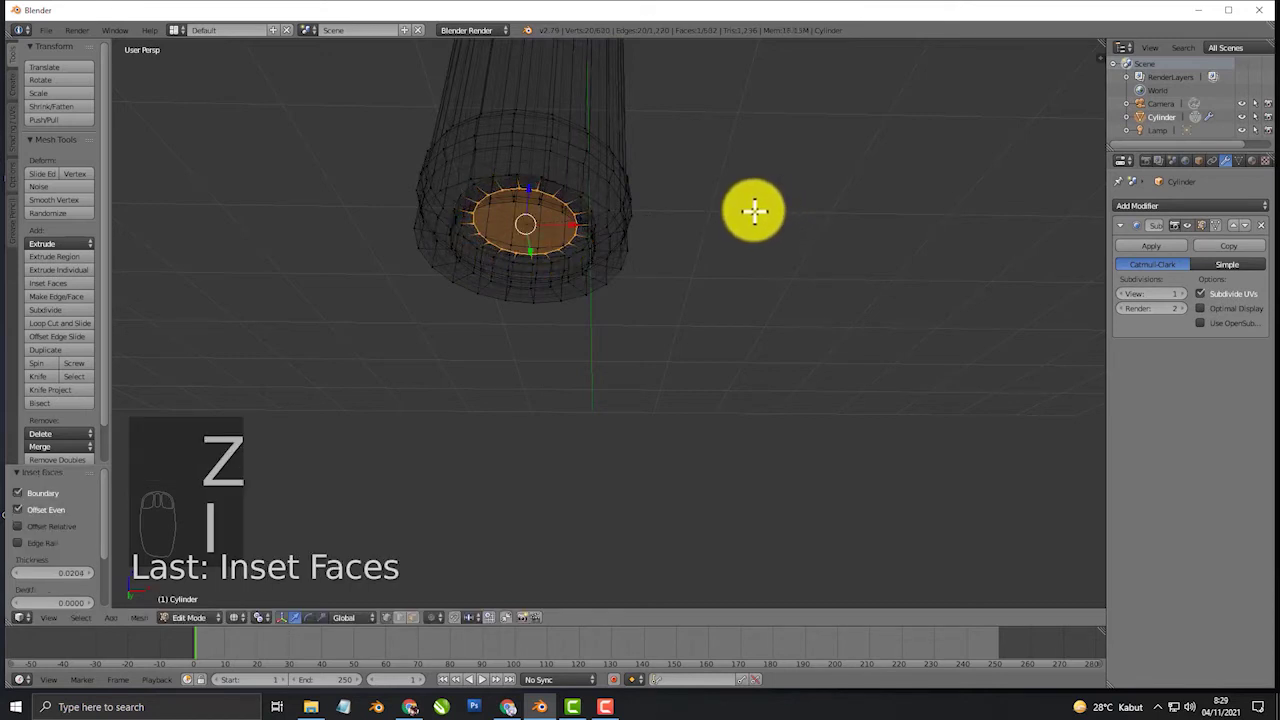
pyautogui.press('Tab')
pyautogui.press('z')
pyautogui.moveTo(626, 257); pyautogui.dragTo(620, 266, button='middle')
pyautogui.scroll(3, 620, 266)
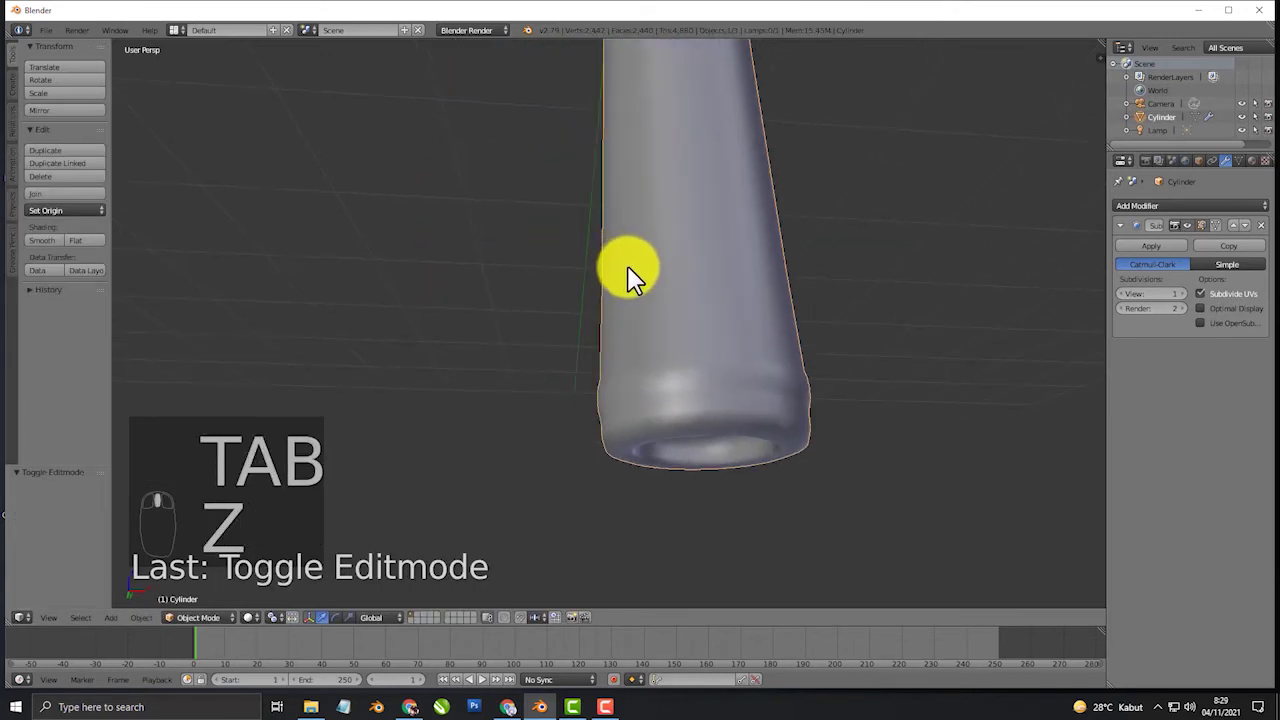
# - Add a loop cut around the outer wall between the lowest ring and the bottom rim, slid toward the rim
pyautogui.press('Tab')
pyautogui.hotkey('ctrl', 'r')
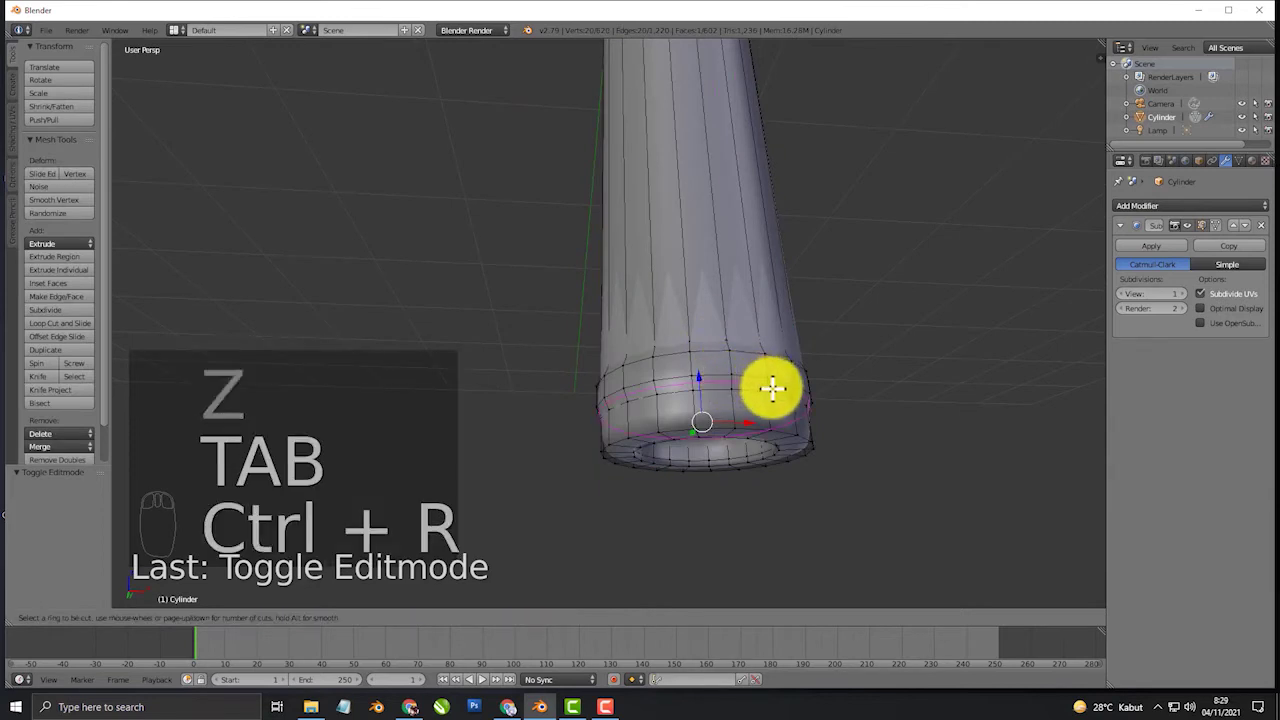
pyautogui.click(743, 401)
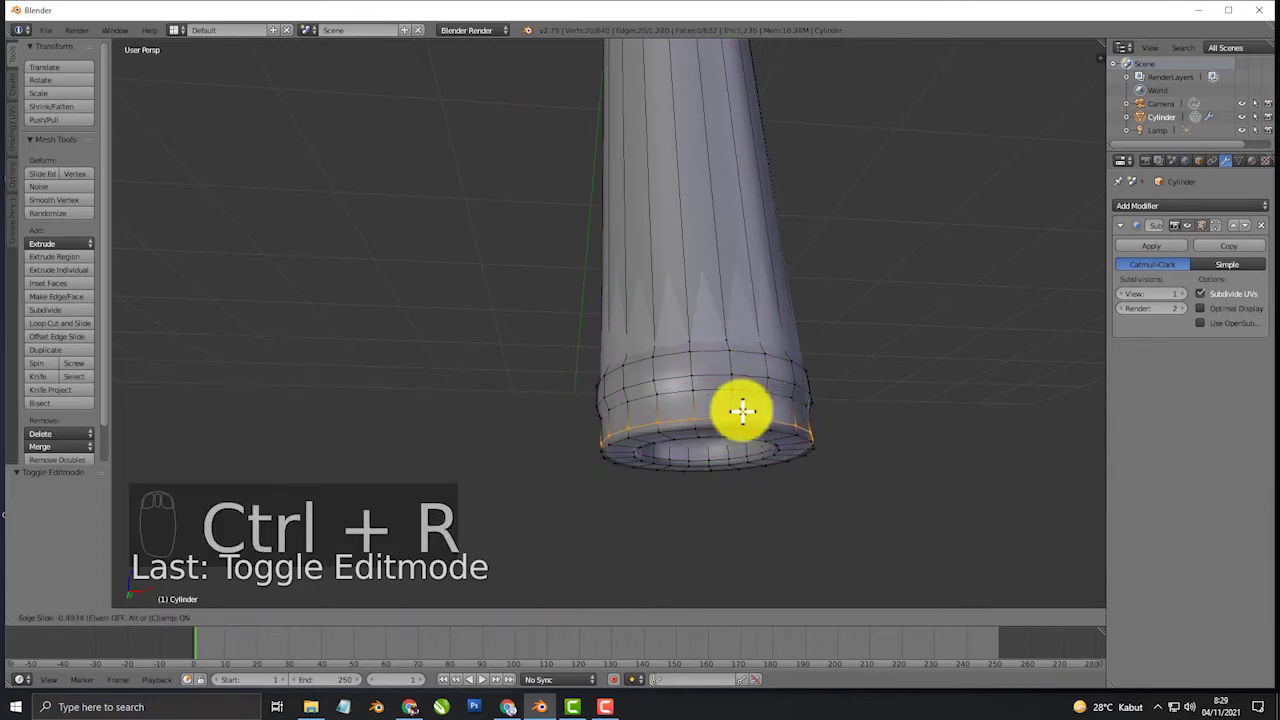
pyautogui.click(743, 410)
pyautogui.press('Tab')
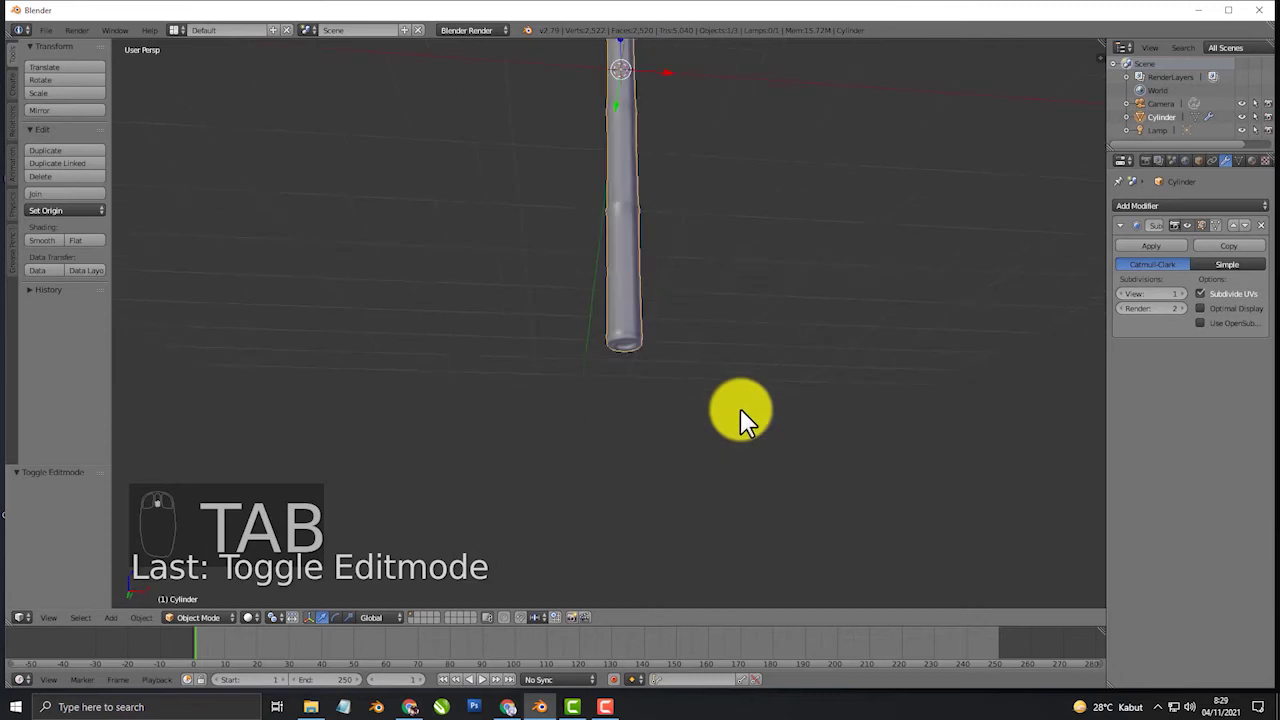
pyautogui.press('Tab')
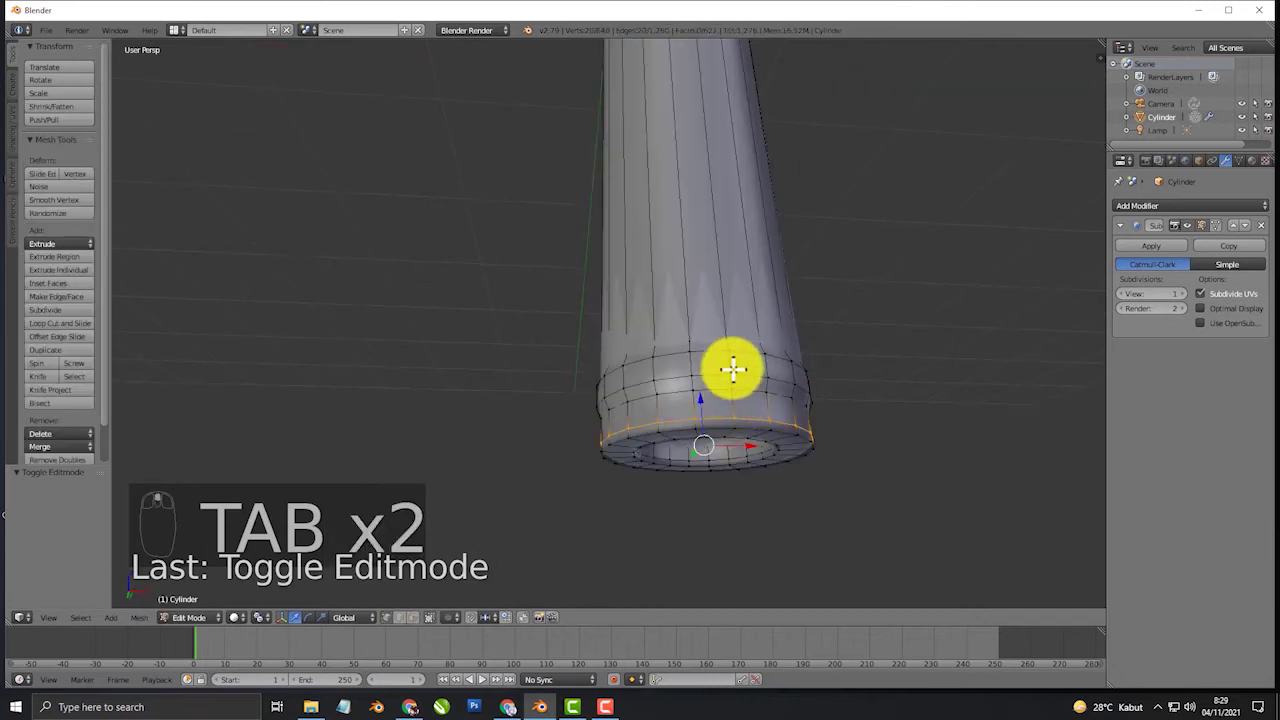
# - Move the middle edge loop of the lowest ring about 0.007 up along Z
pyautogui.keyDown('alt'); pyautogui.rightClick(741, 378); pyautogui.keyUp('alt')
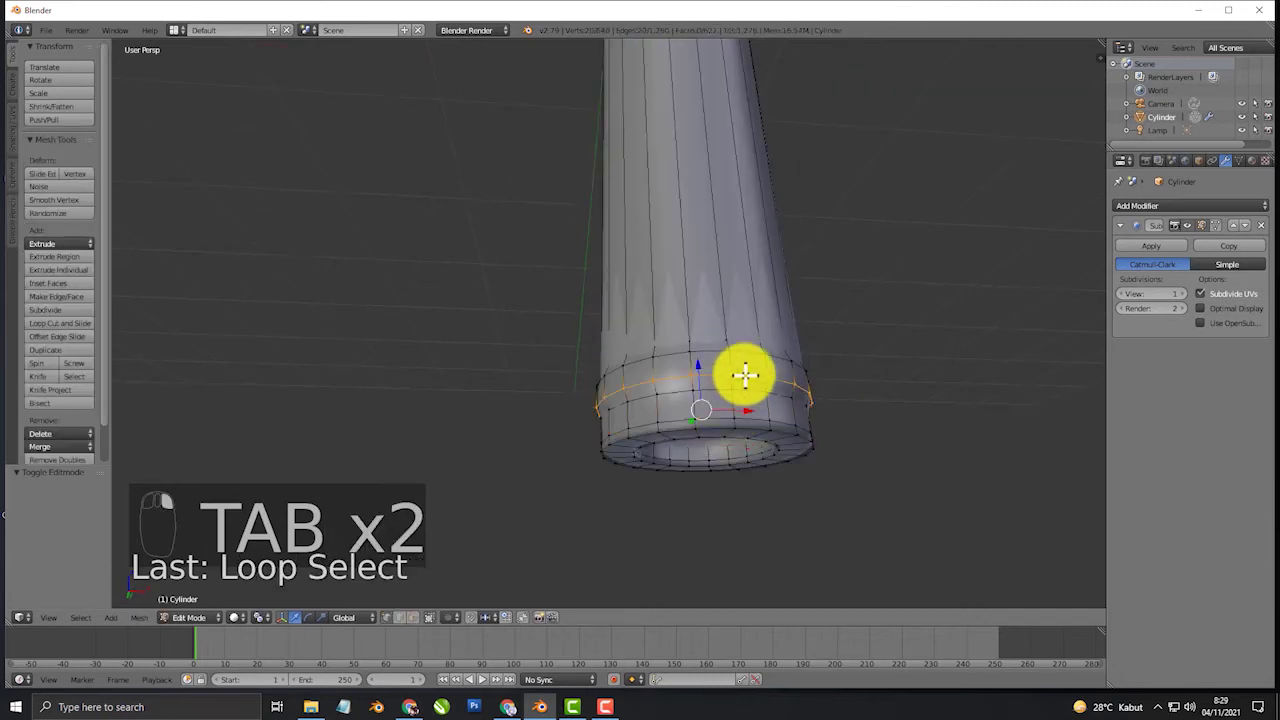
pyautogui.press('g')
pyautogui.press('z')
pyautogui.click(698, 363)
# - Scale the edge loop just beneath the lowest ring inward to about 0.948
pyautogui.keyDown('alt'); pyautogui.rightClick(714, 388); pyautogui.keyUp('alt')
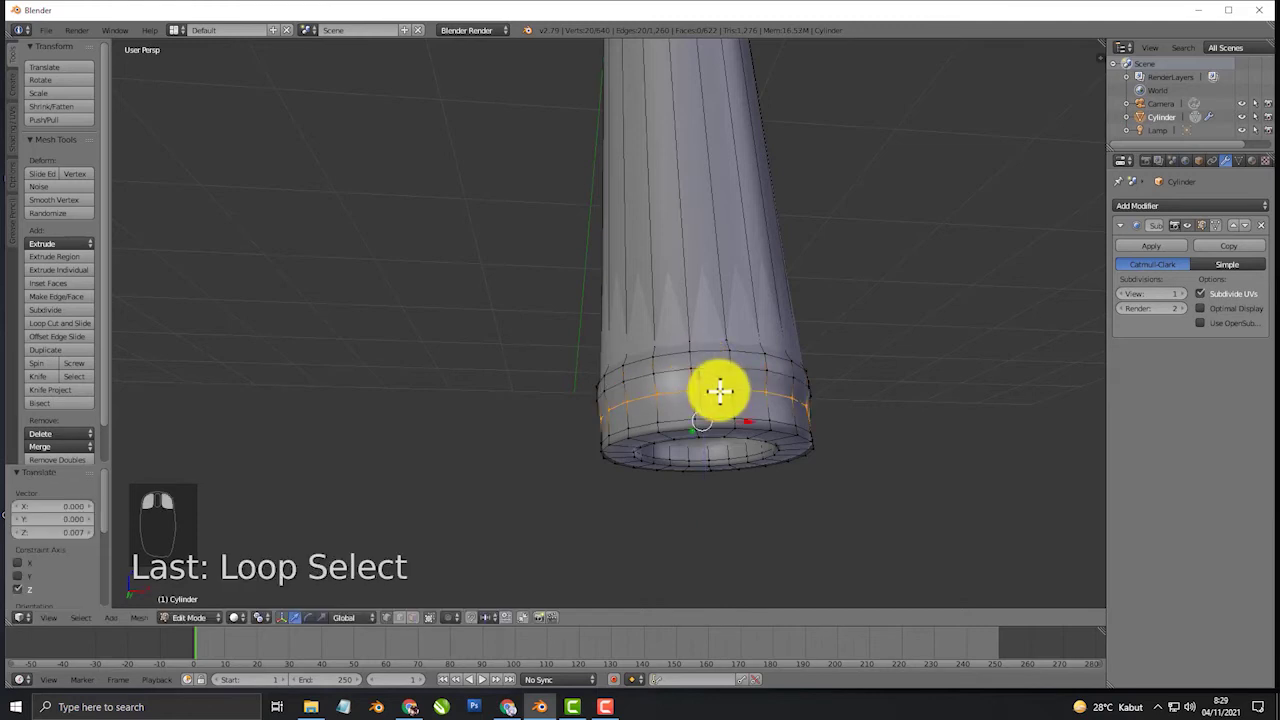
pyautogui.press('s')
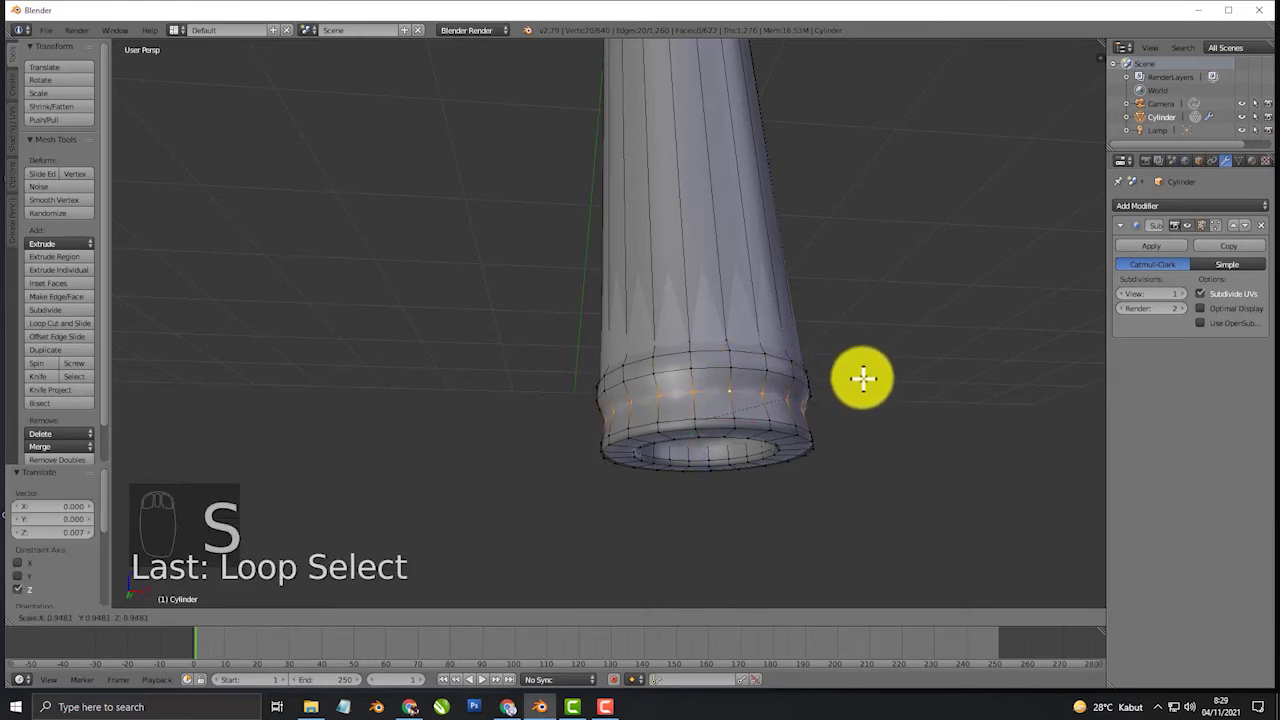
pyautogui.click(863, 378)
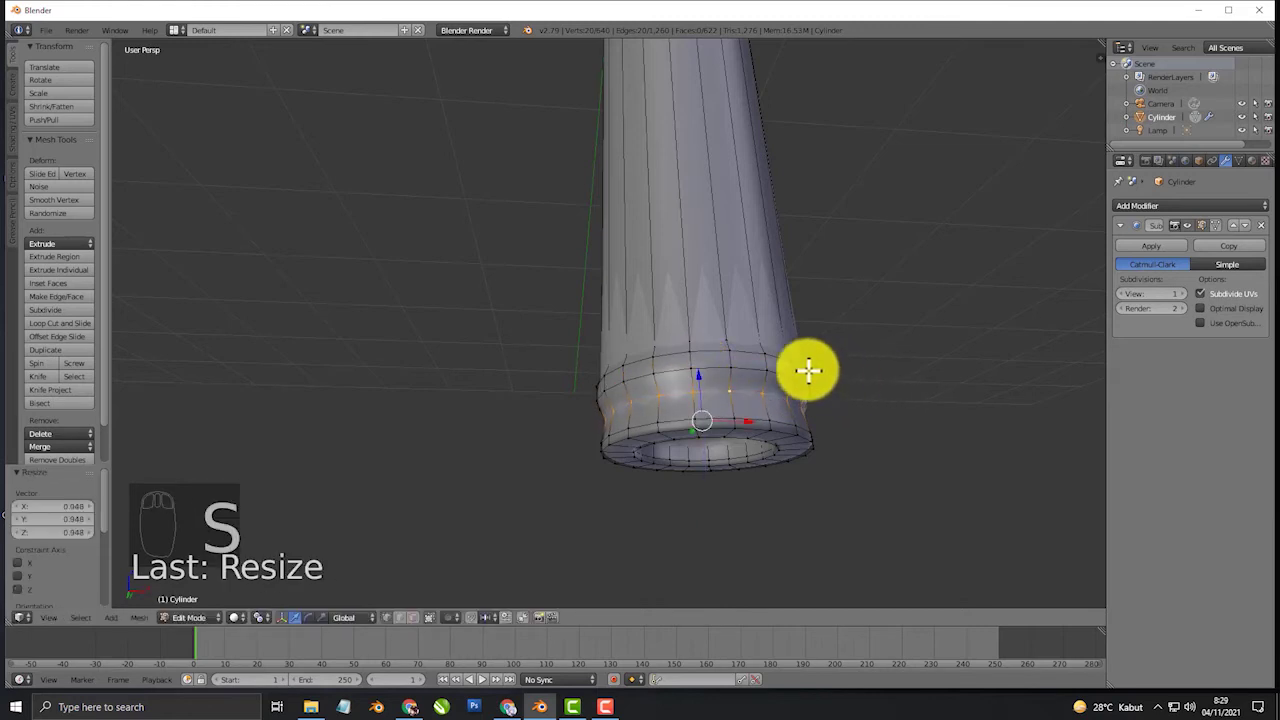
# - Move the edge loop at the upper border of the lowest ring slightly down along Z and return to Object Mode
pyautogui.keyDown('alt'); pyautogui.rightClick(745, 338); pyautogui.keyUp('alt')
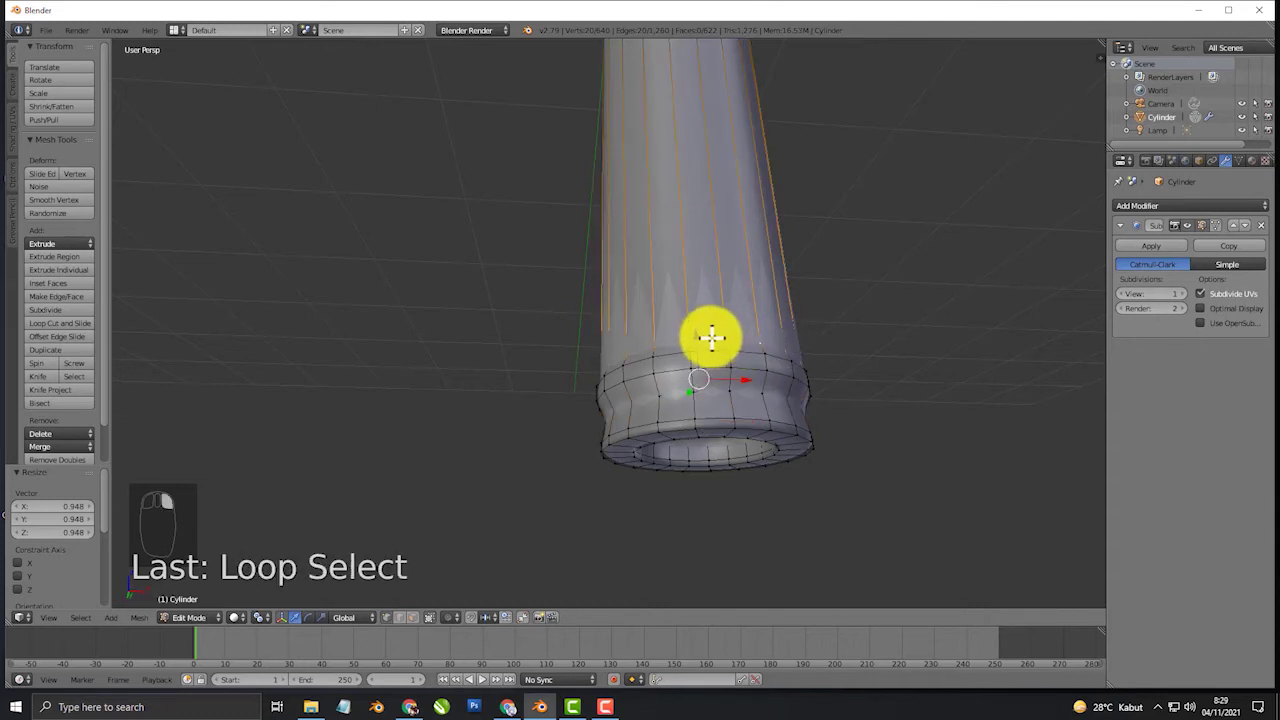
pyautogui.press('g')
pyautogui.press('z')
pyautogui.click(700, 344)
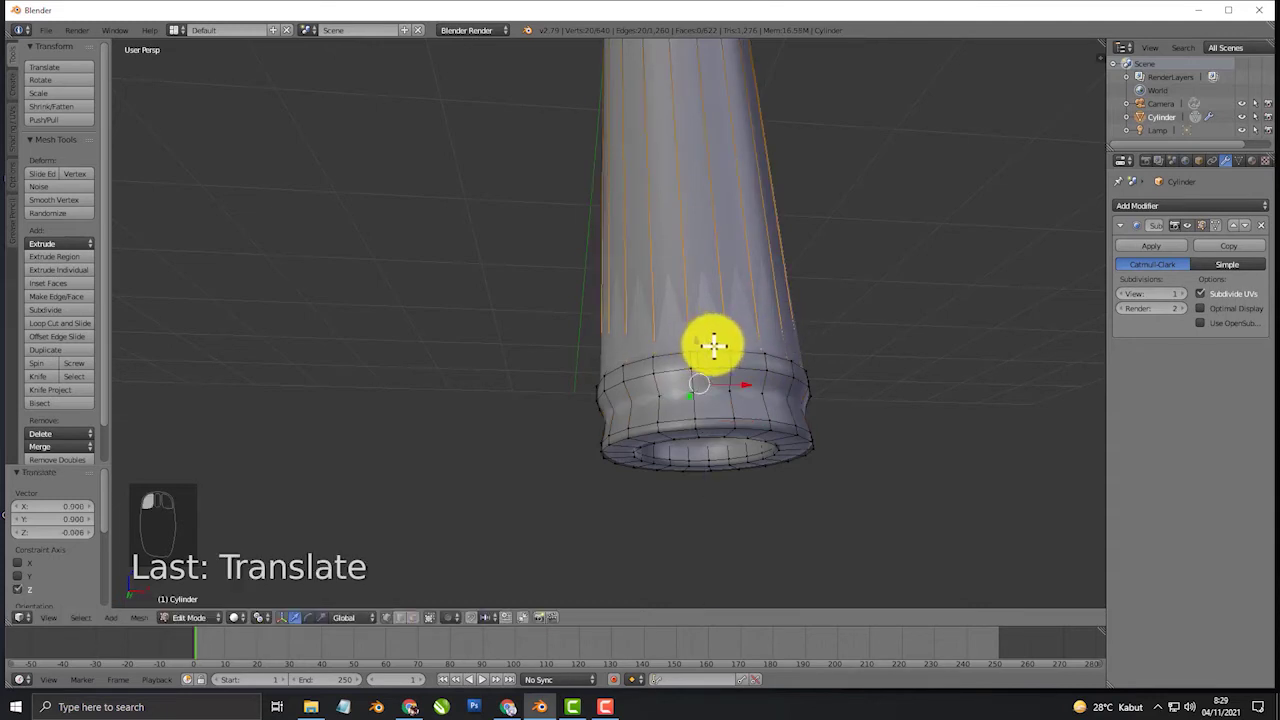
pyautogui.press('Tab')
# - Inspect the pole's shape, then set a front orthographic view in Object Mode
pyautogui.scroll(-5, 743, 356)
pyautogui.moveTo(743, 356); pyautogui.dragTo(691, 400, button='middle')
pyautogui.scroll(3, 655, 407)
pyautogui.scroll(-4, 690, 360)
pyautogui.moveTo(689, 320); pyautogui.dragTo(729, 349, button='middle')
pyautogui.scroll(3, 675, 420)
pyautogui.press('Tab')
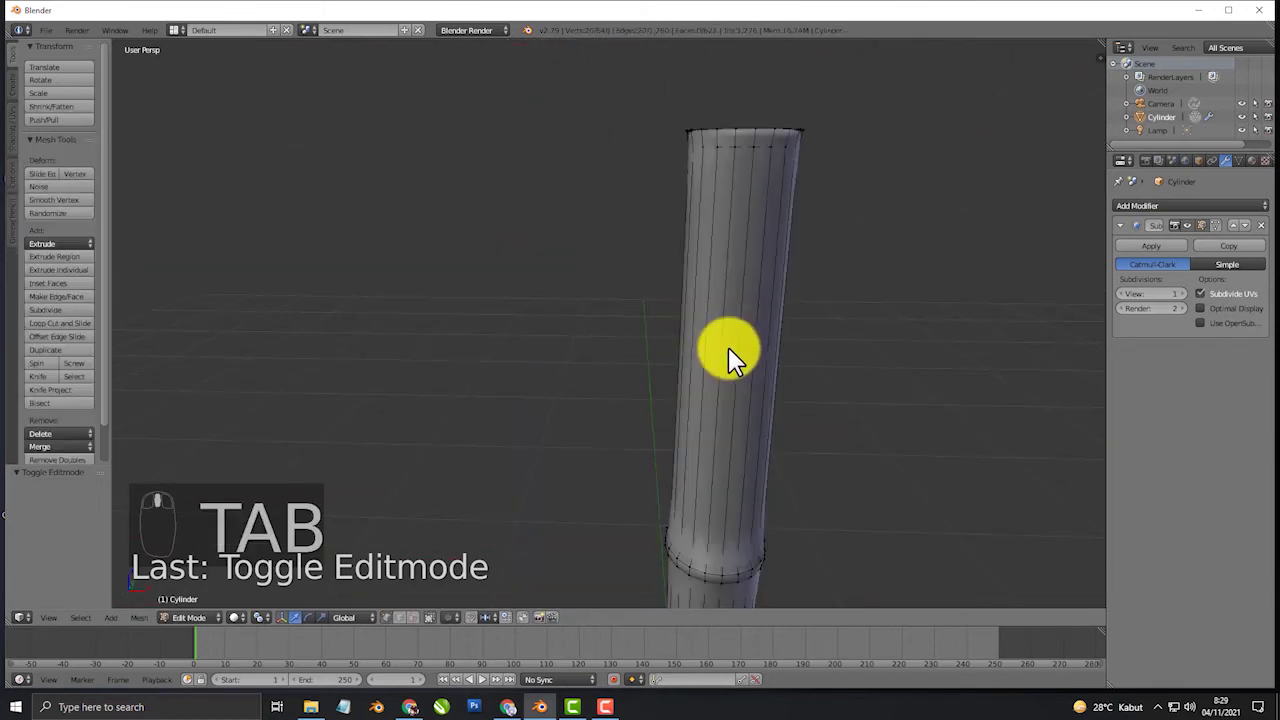
pyautogui.scroll(-5, 729, 352)
pyautogui.moveTo(726, 349); pyautogui.dragTo(614, 306, button='middle')
pyautogui.press('KP_1')
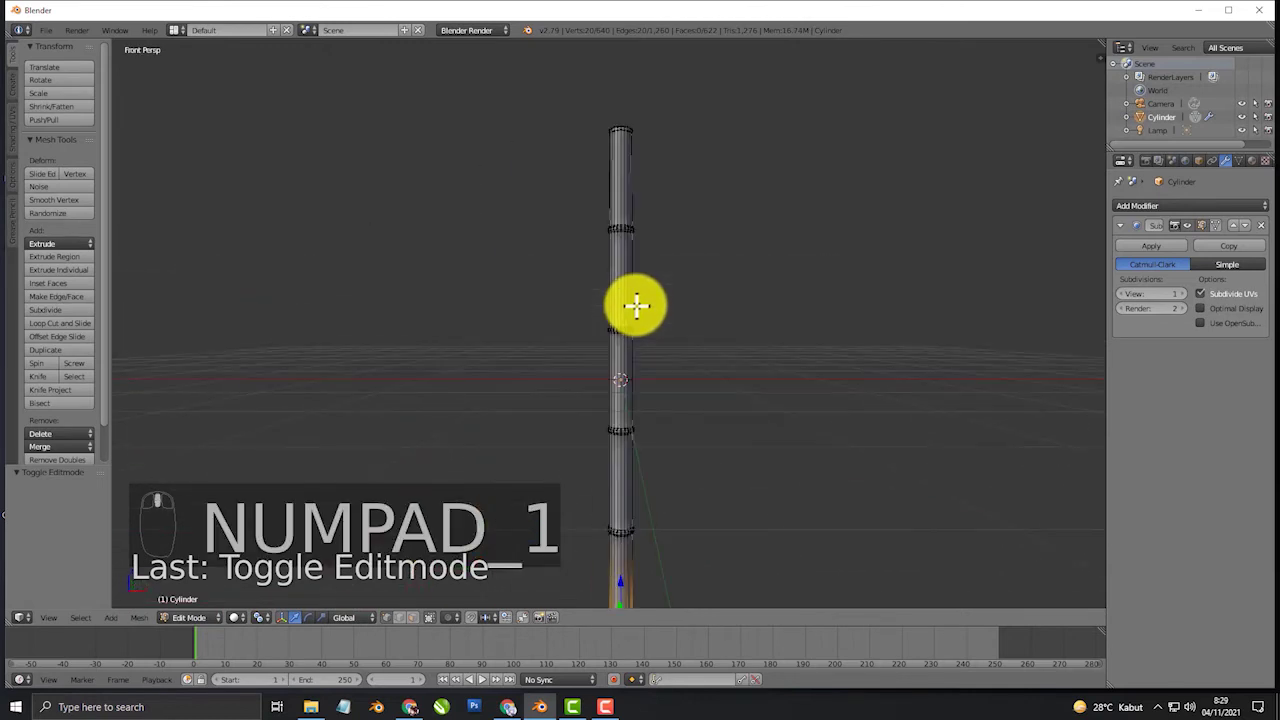
pyautogui.press('KP_5')
pyautogui.press('Tab')
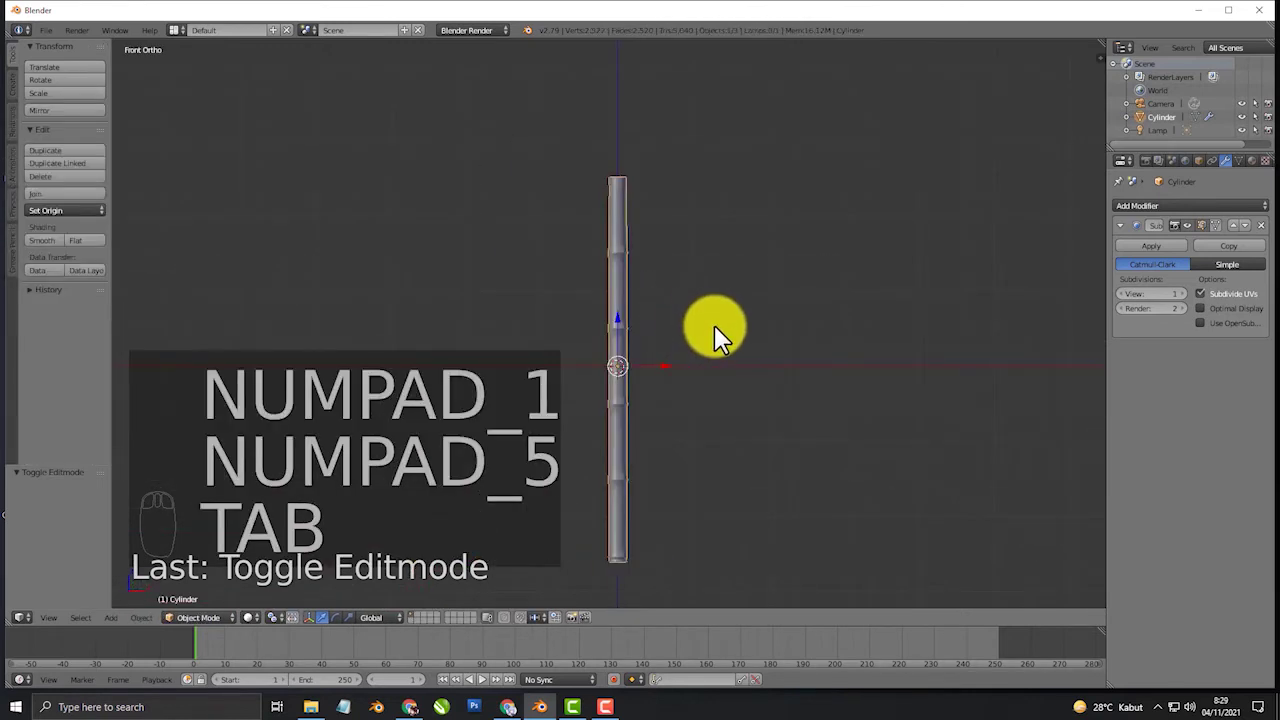
# - Duplicate the bamboo pole and place the copy about 0.74 along the X axis
pyautogui.keyDown('shift'); pyautogui.moveTo(706, 400); pyautogui.dragTo(743, 349, button='middle'); pyautogui.keyUp('shift')
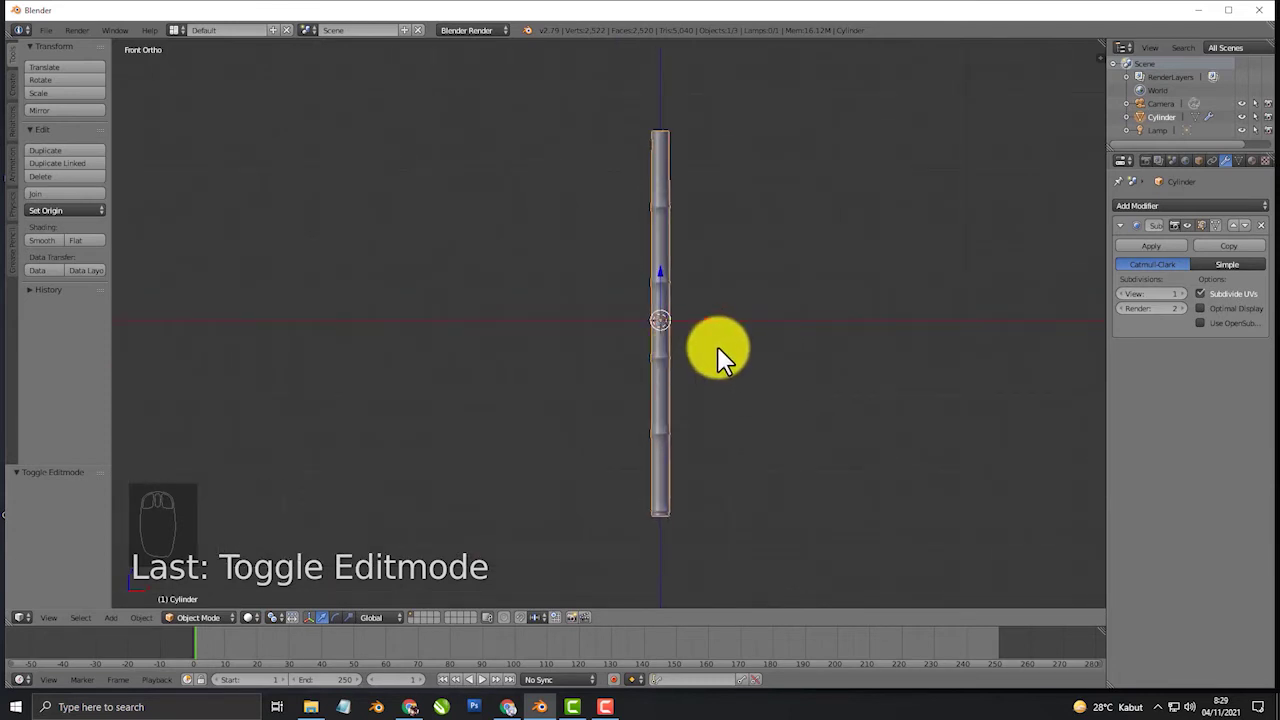
pyautogui.keyDown('shift'); pyautogui.moveTo(697, 320); pyautogui.dragTo(526, 350, button='middle'); pyautogui.keyUp('shift')
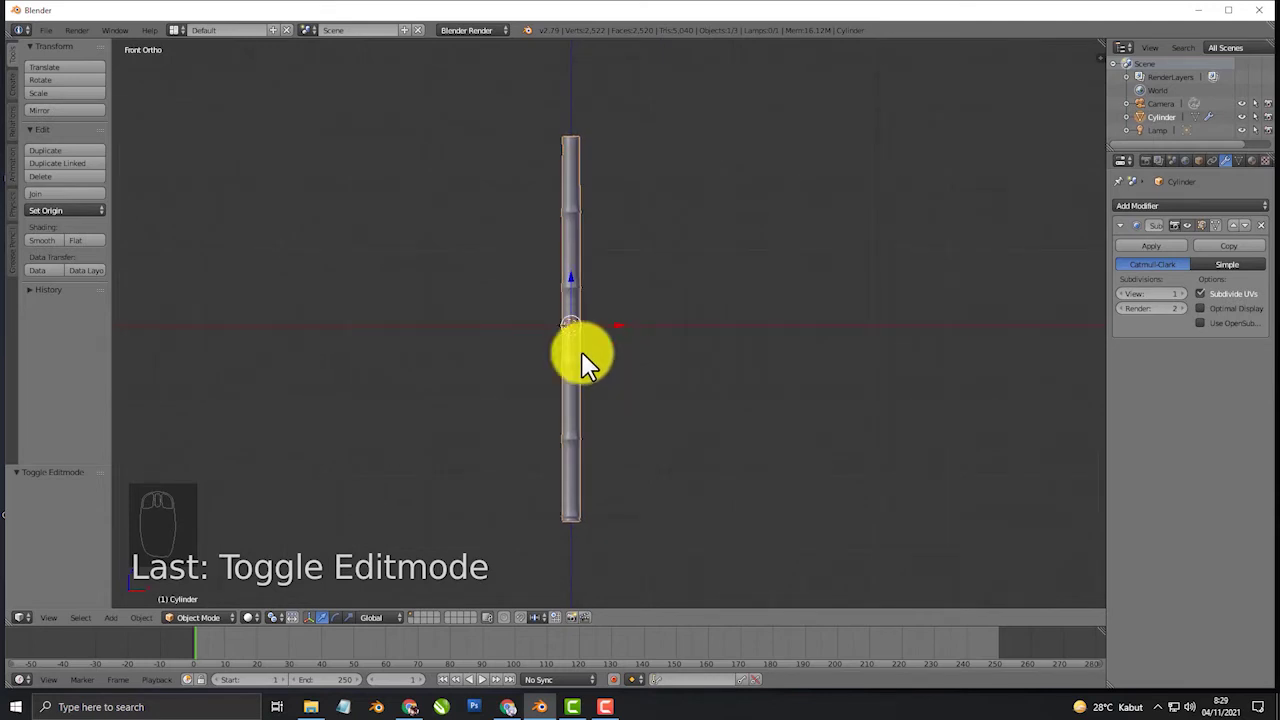
pyautogui.press('Tab')
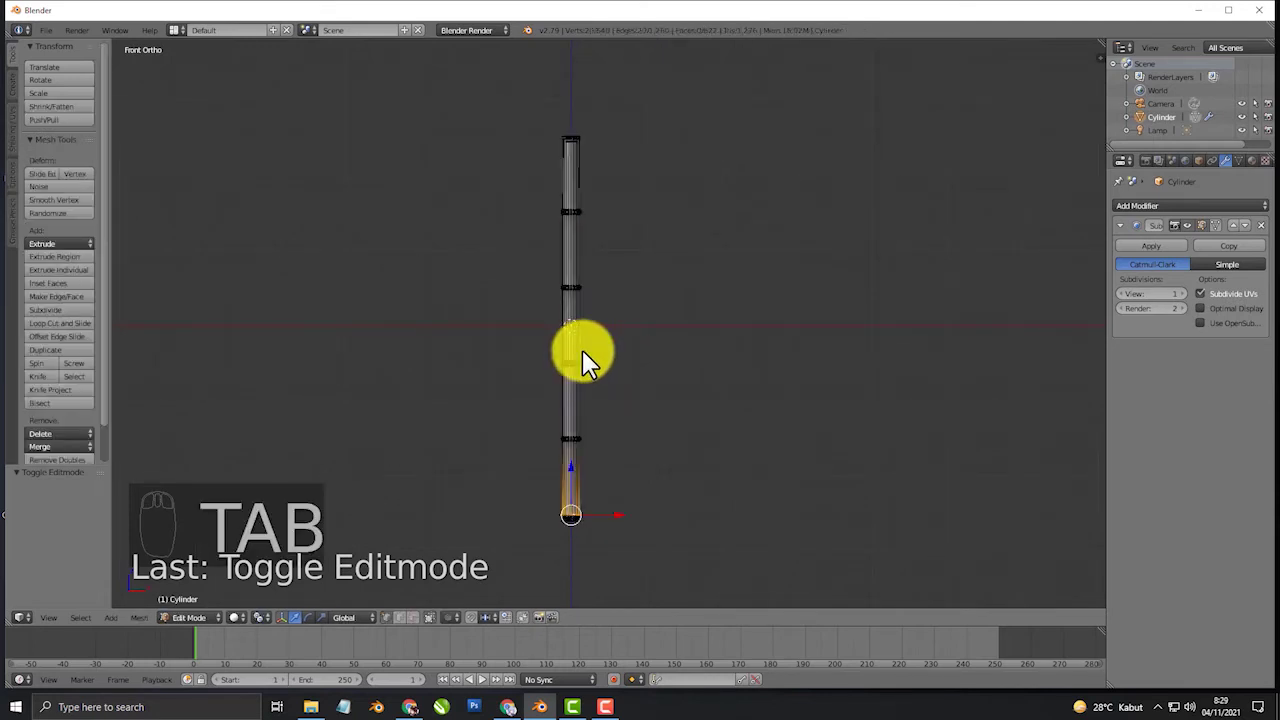
pyautogui.press('Tab')
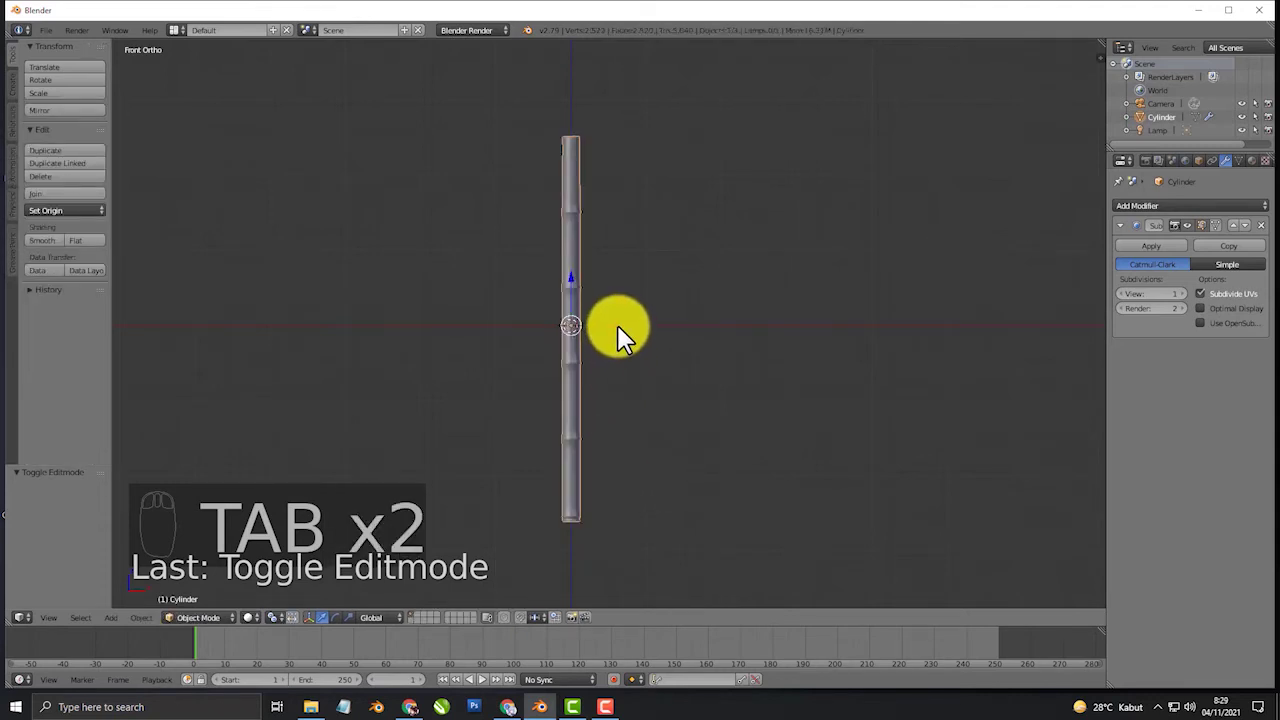
pyautogui.hotkey('shift', 'd')
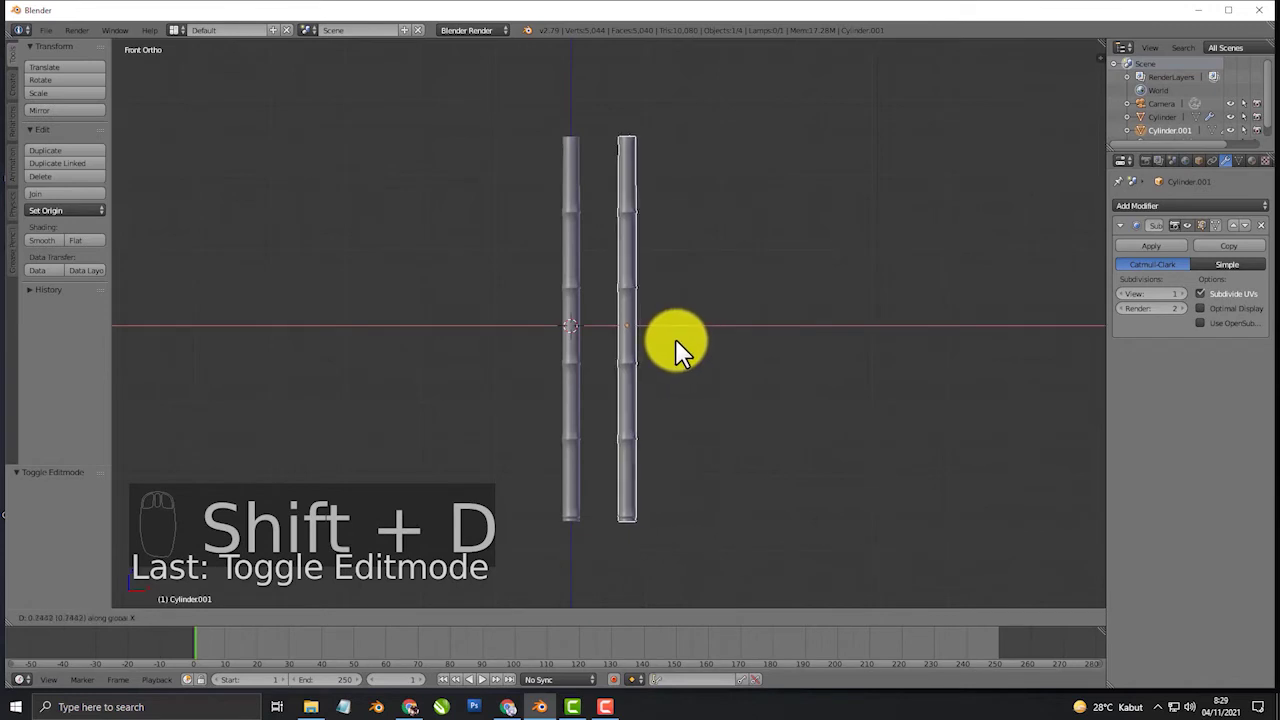
pyautogui.click(678, 350)
# - Enter Edit Mode on the duplicated pole and deselect its entire mesh
pyautogui.press('Tab')
pyautogui.press('Tab')
pyautogui.press('Tab')
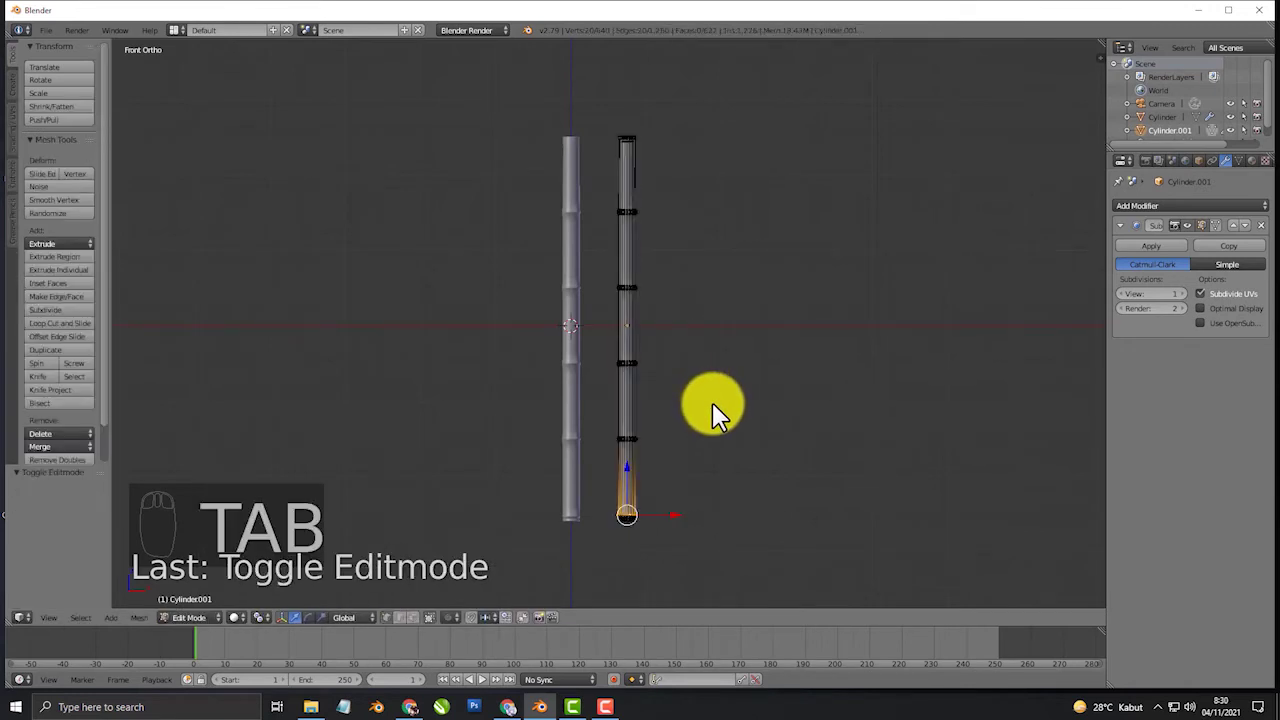
pyautogui.press('a')
pyautogui.press('a')
pyautogui.press('a')
pyautogui.press('a')
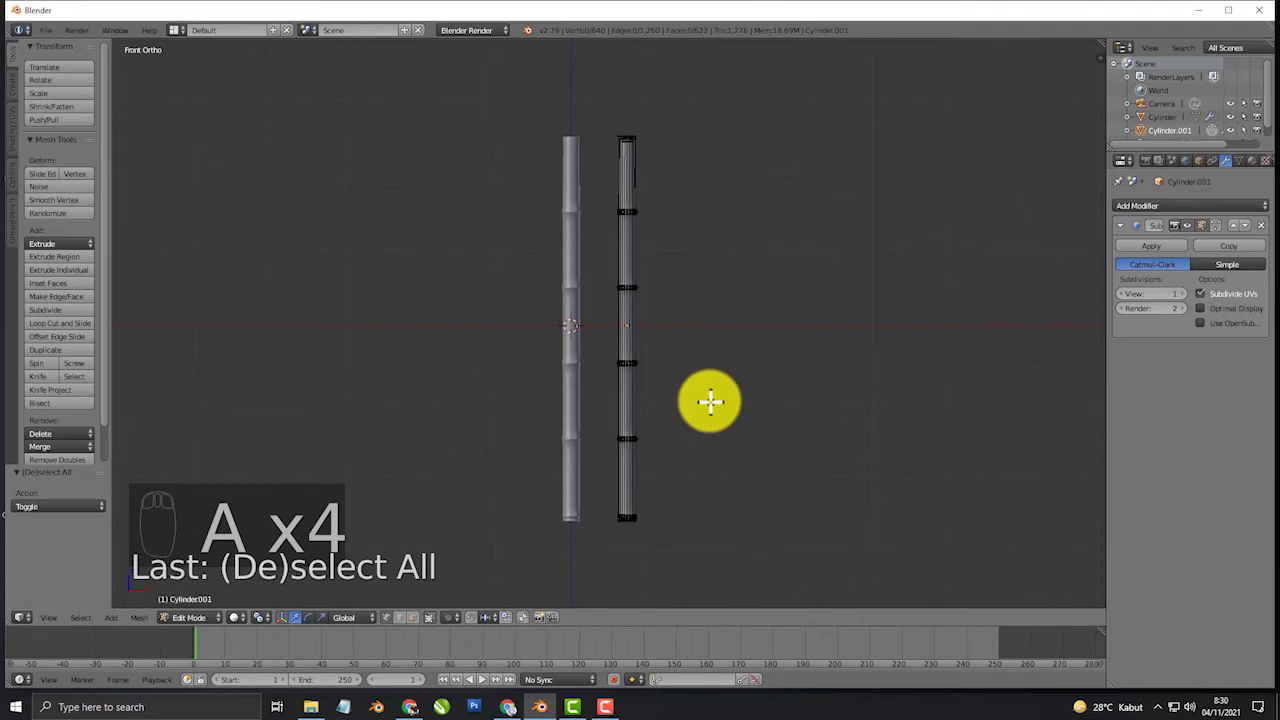
# - Delete the upper vertices of the duplicated pole, keeping only its lowest section between two joints
pyautogui.press('z')
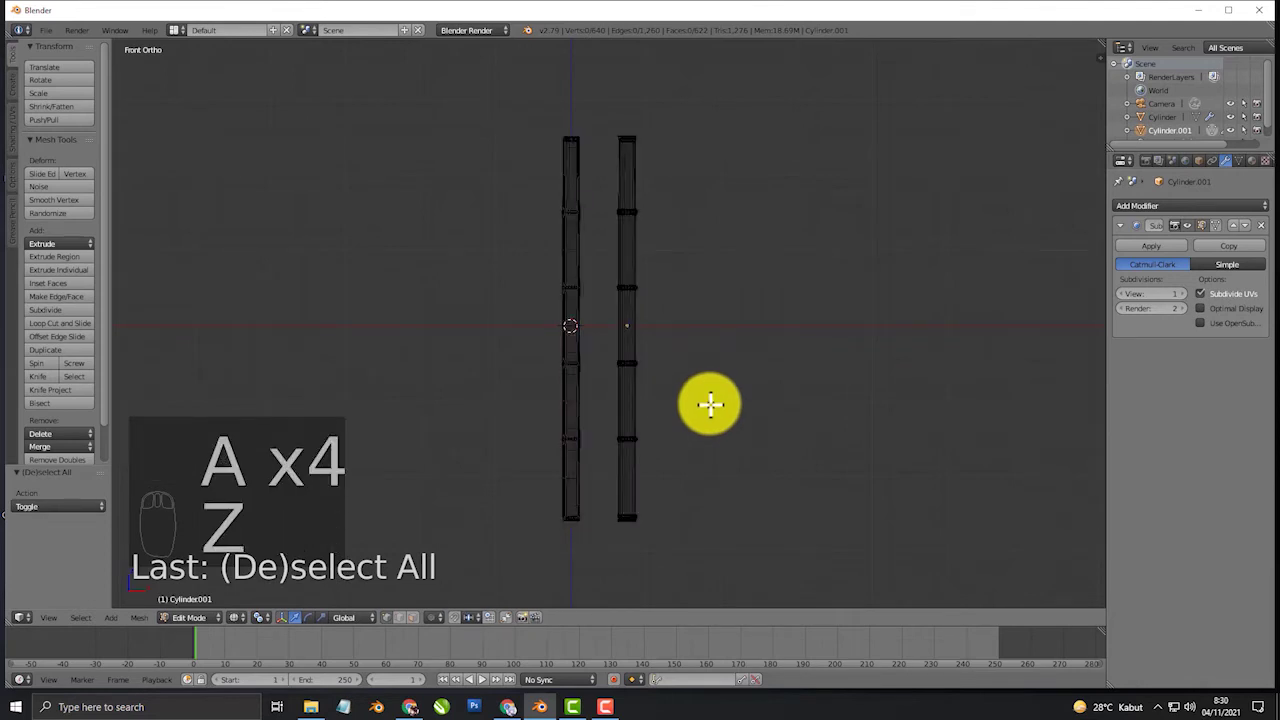
pyautogui.press('b')
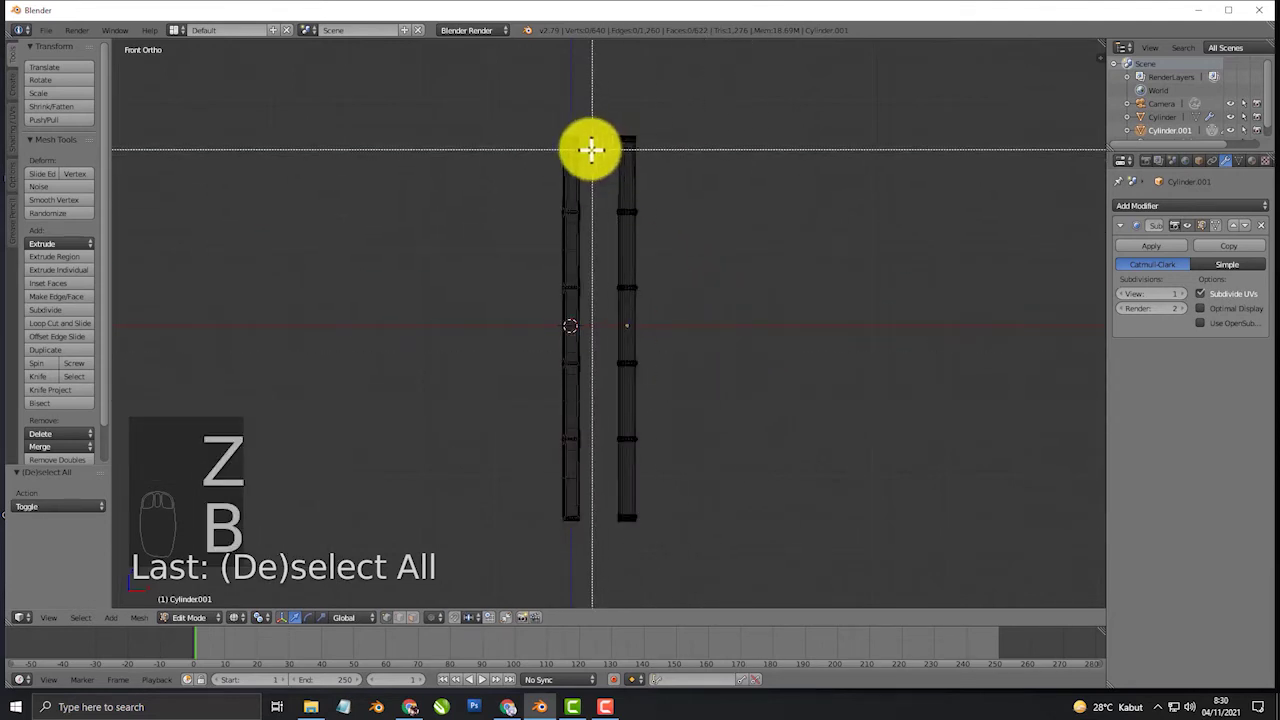
pyautogui.moveTo(592, 107); pyautogui.dragTo(740, 404)
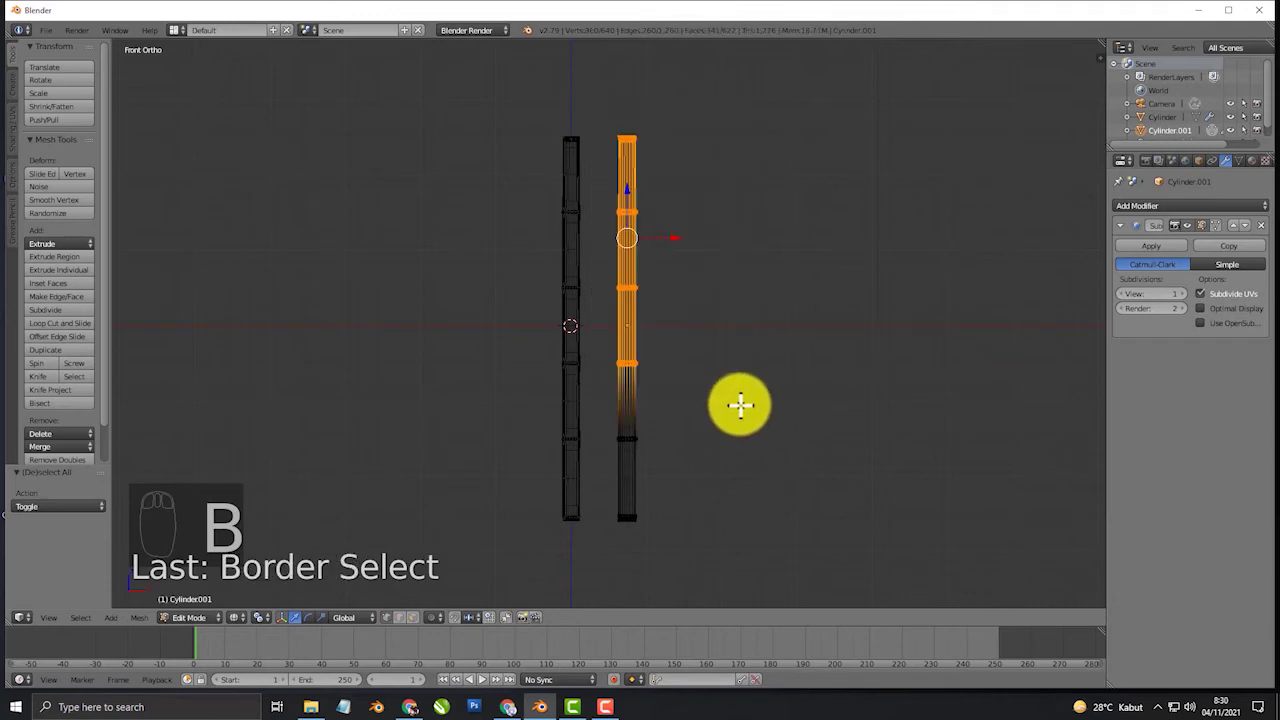
pyautogui.press('x')
pyautogui.click(736, 395)
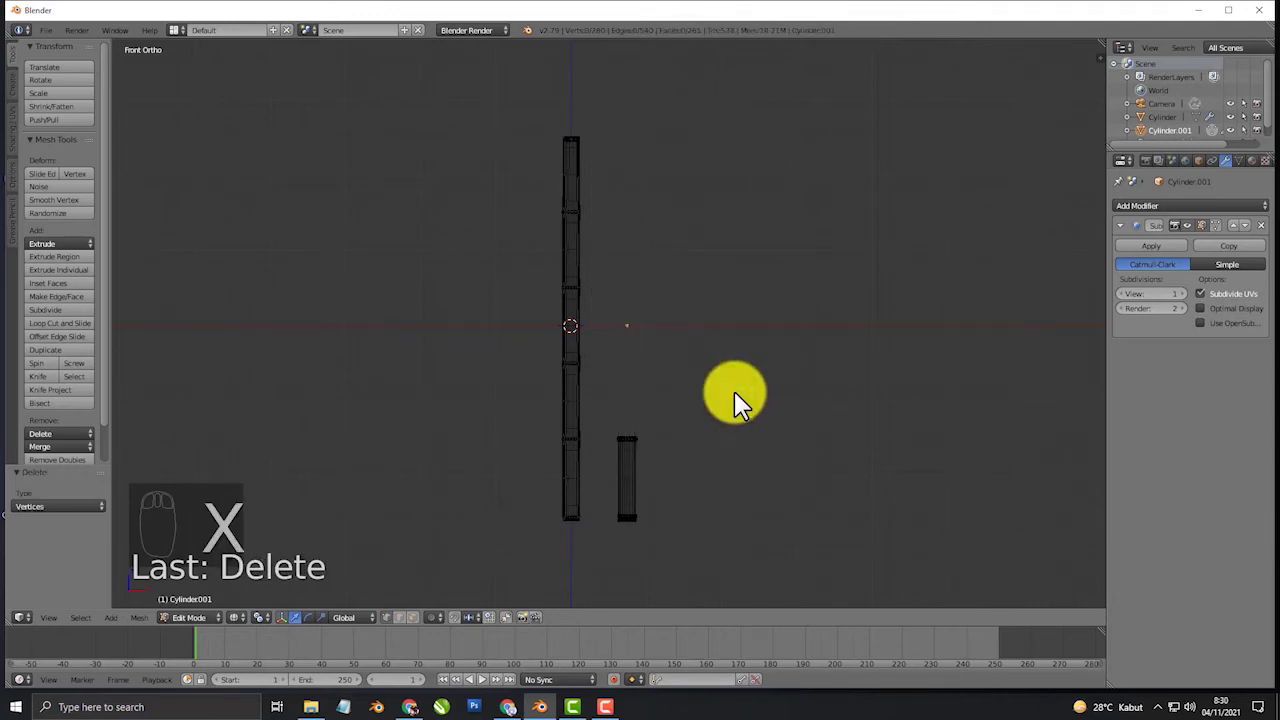
pyautogui.press('z')
# - Select the open upper rim's edge loop on the short segment and fill it with a face
pyautogui.scroll(4, 734, 420)
pyautogui.keyDown('shift'); pyautogui.moveTo(714, 443); pyautogui.dragTo(683, 330, button='middle'); pyautogui.keyUp('shift')
pyautogui.scroll(3, 683, 330)
pyautogui.moveTo(677, 400); pyautogui.dragTo(614, 271, button='middle')
pyautogui.scroll(2, 614, 271)
pyautogui.scroll(1, 614, 271)
pyautogui.click(489, 266)
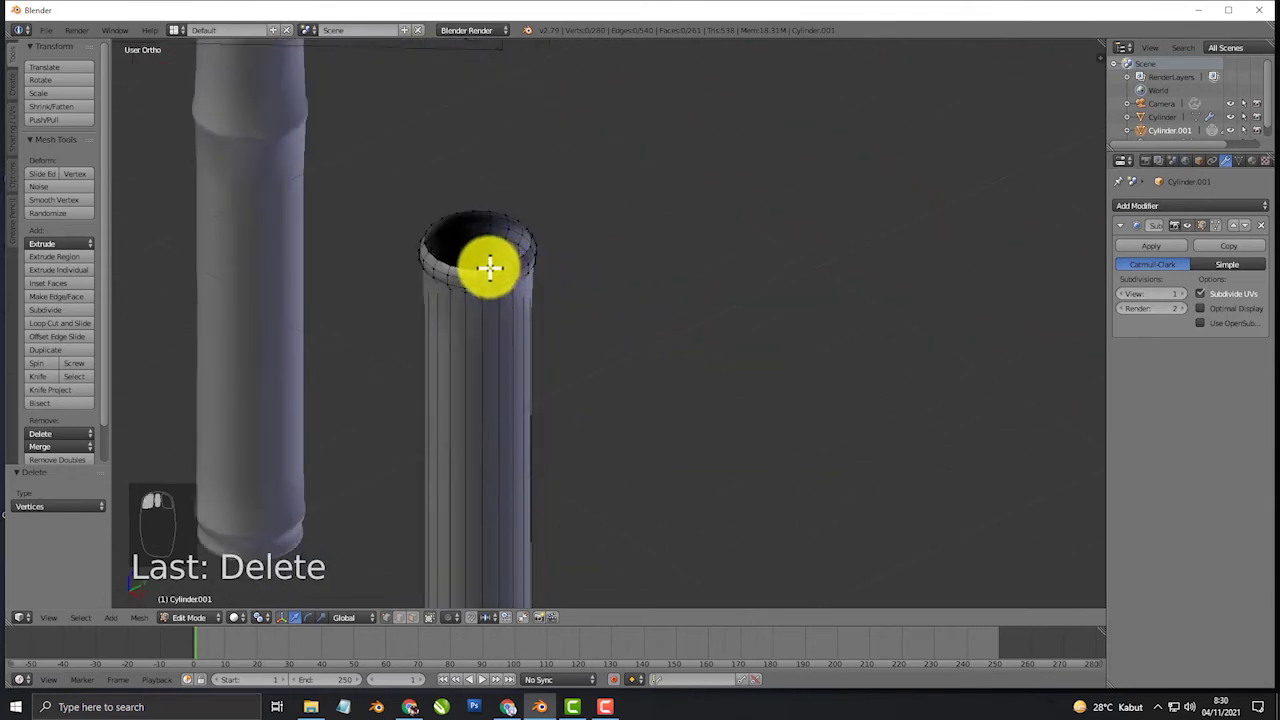
pyautogui.keyDown('alt'); pyautogui.rightClick(495, 265); pyautogui.keyUp('alt')
pyautogui.keyDown('alt'); pyautogui.rightClick(491, 273); pyautogui.keyUp('alt')
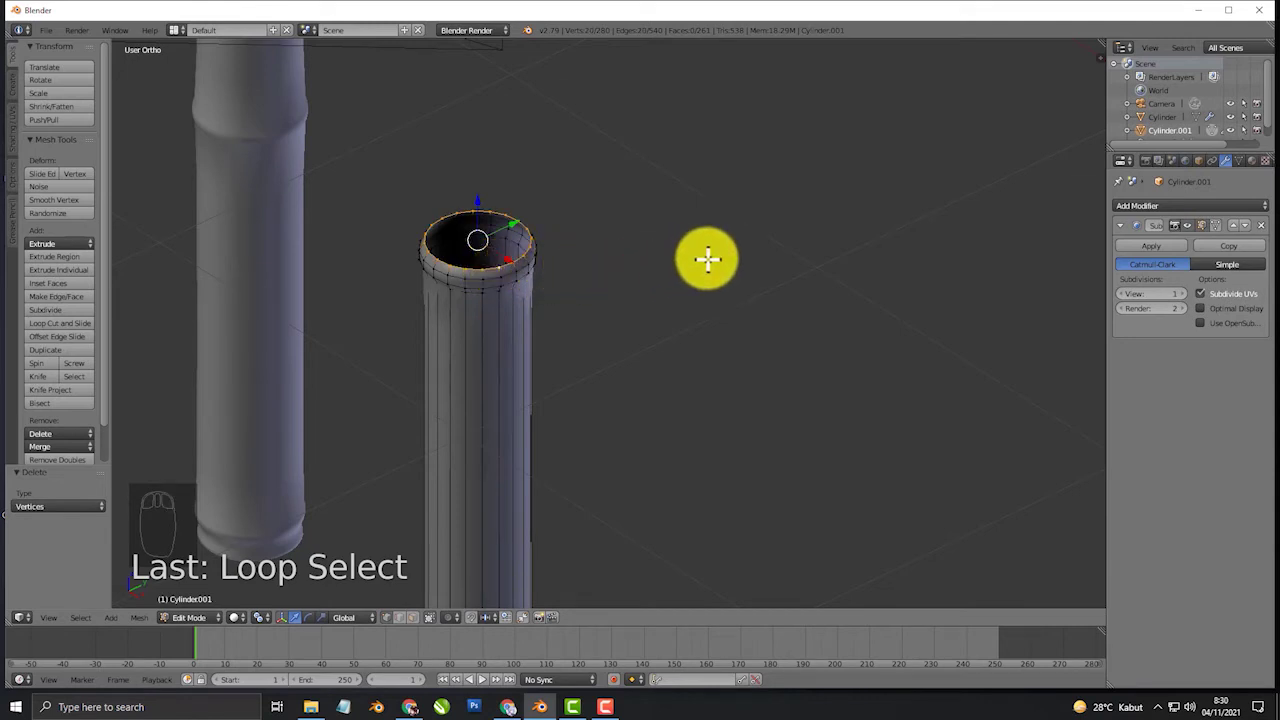
pyautogui.press('f')
pyautogui.press('i')
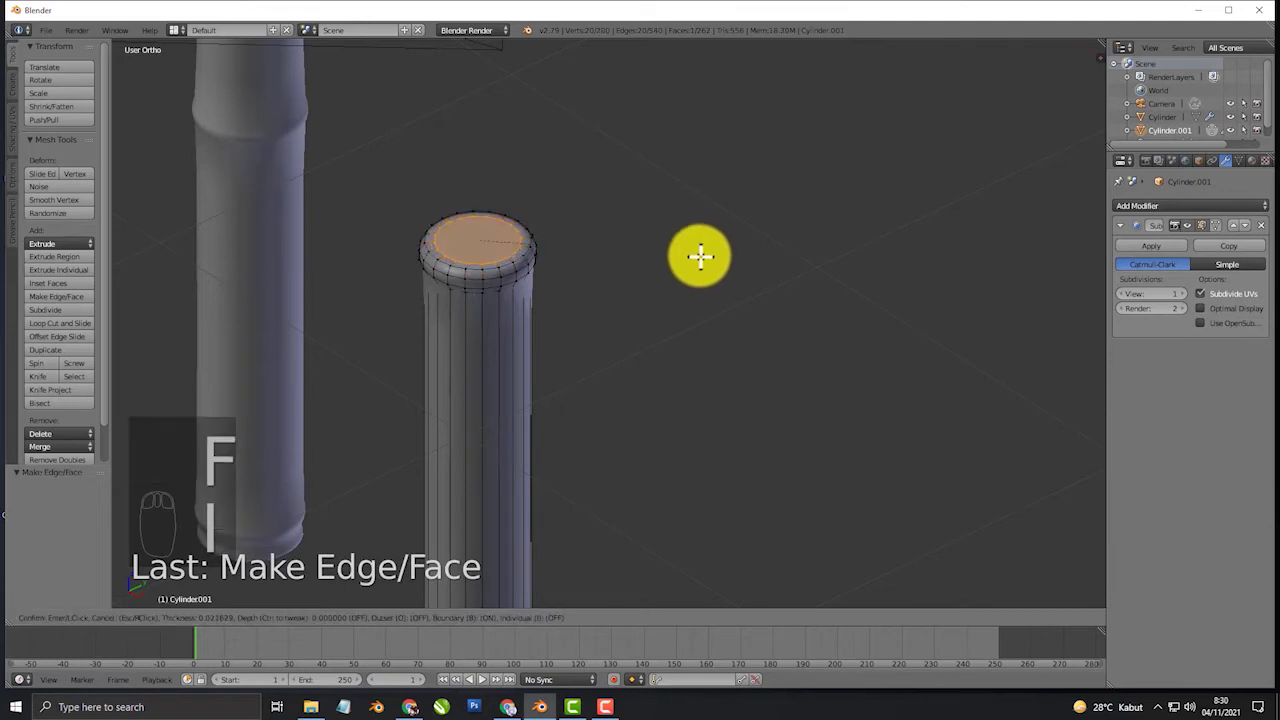
pyautogui.click(695, 254)
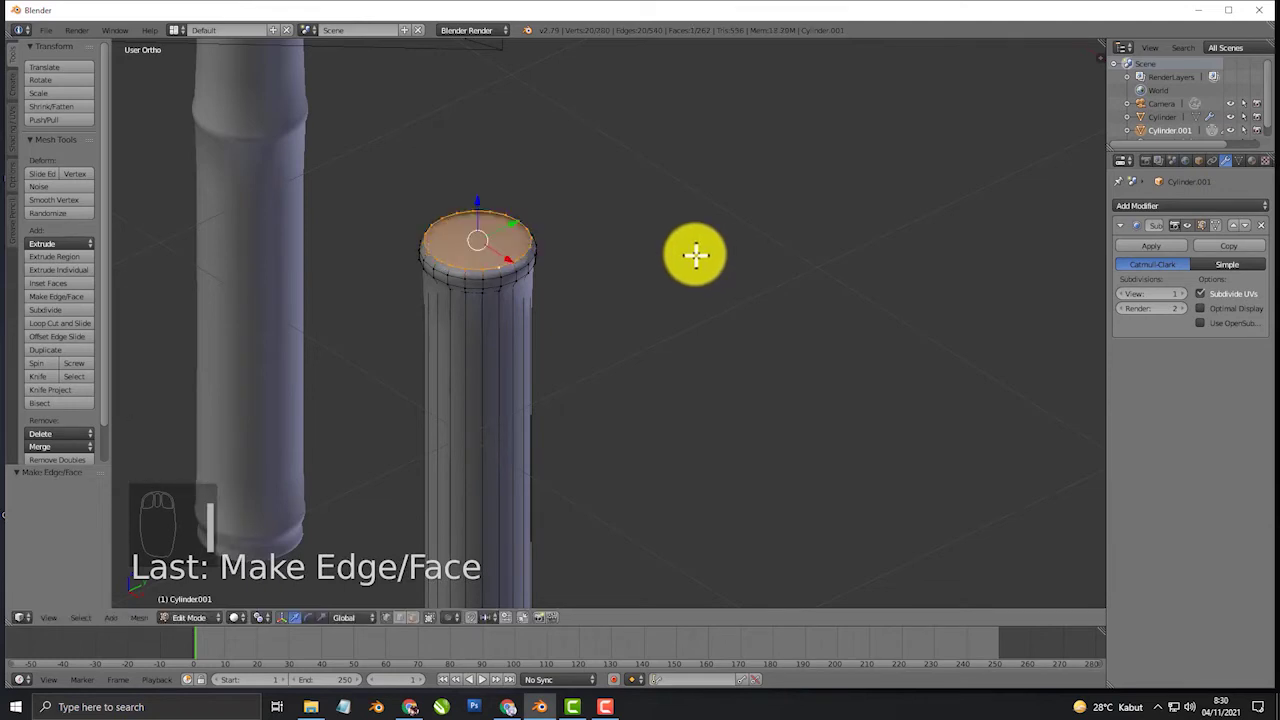
# - Extrude the segment's upper cap outward by about 0.053 and inset its face by about 0.037
pyautogui.press('e')
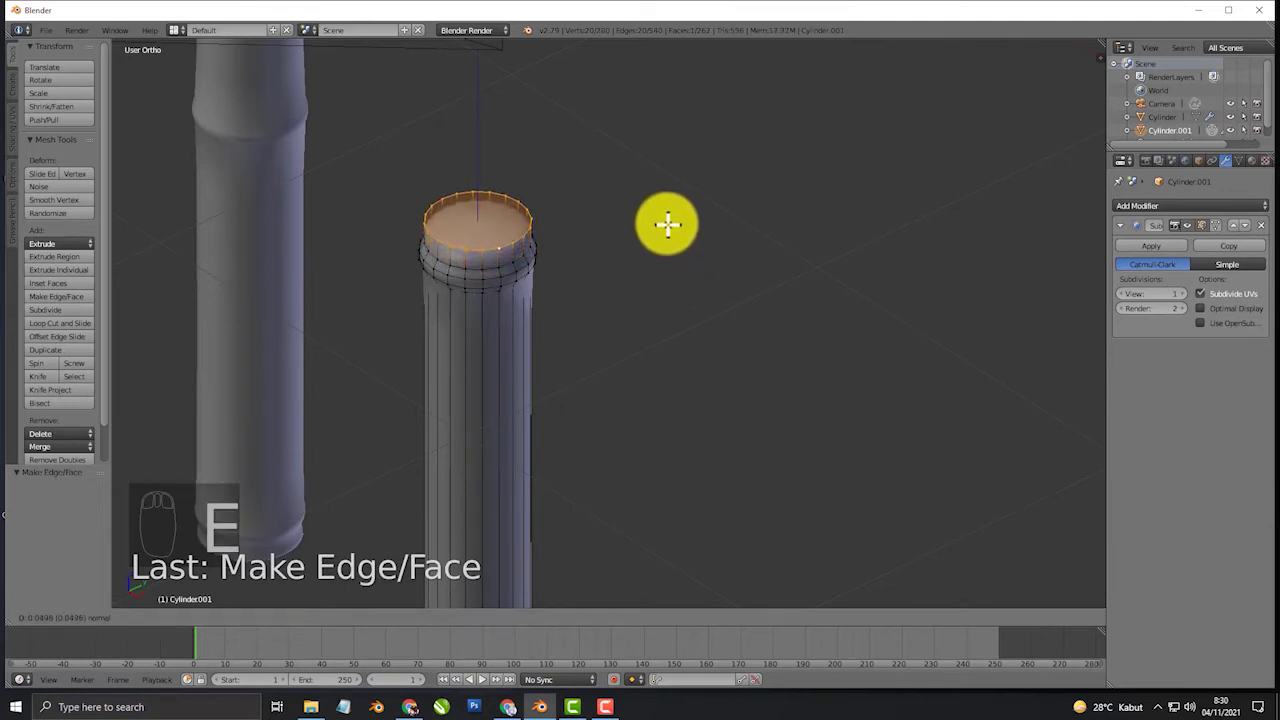
pyautogui.click(667, 222)
pyautogui.press('i')
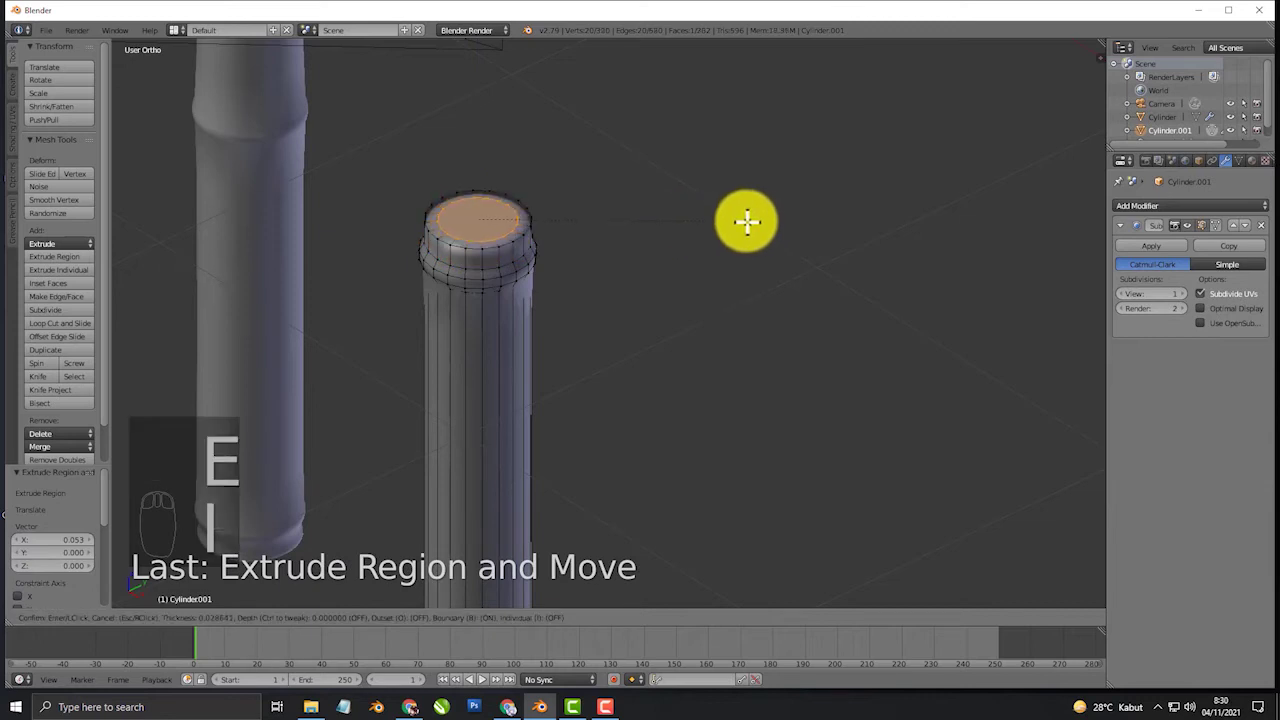
pyautogui.click(740, 220)
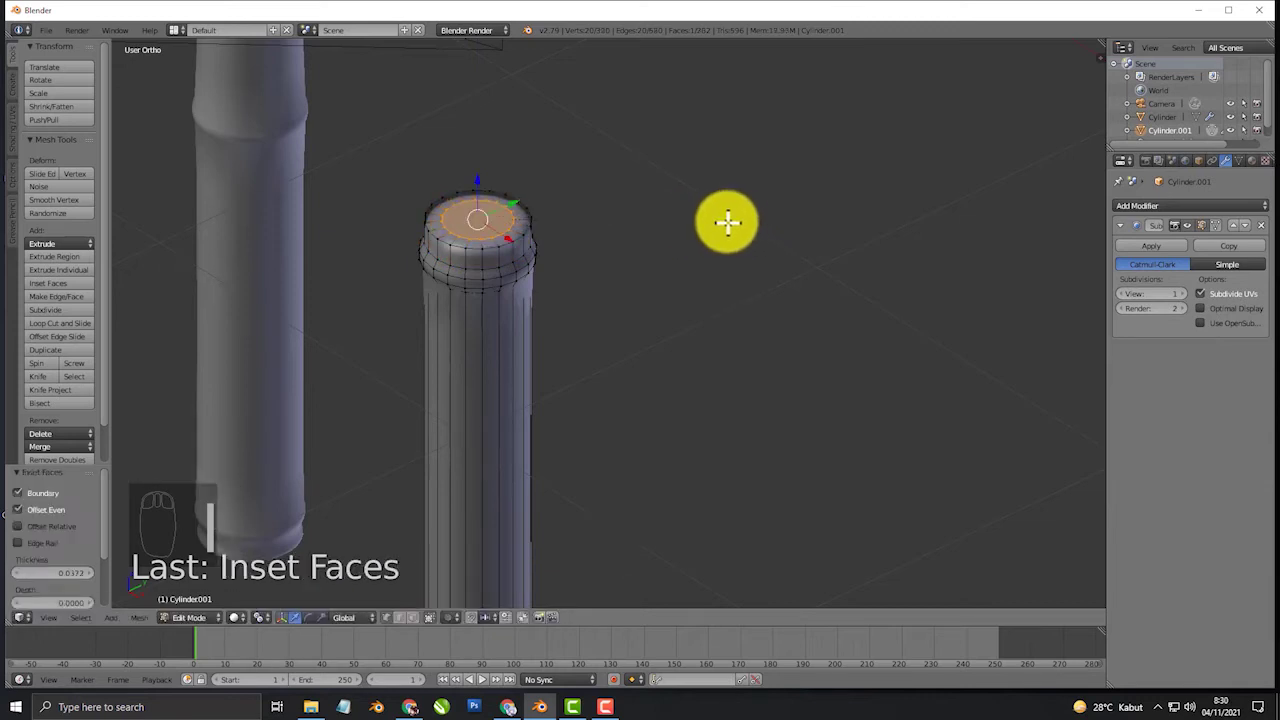
# - Extrude the inset face inward twice, by about 0.012 and 0.021, and inset the recessed floor by about 0.022
pyautogui.press('e')
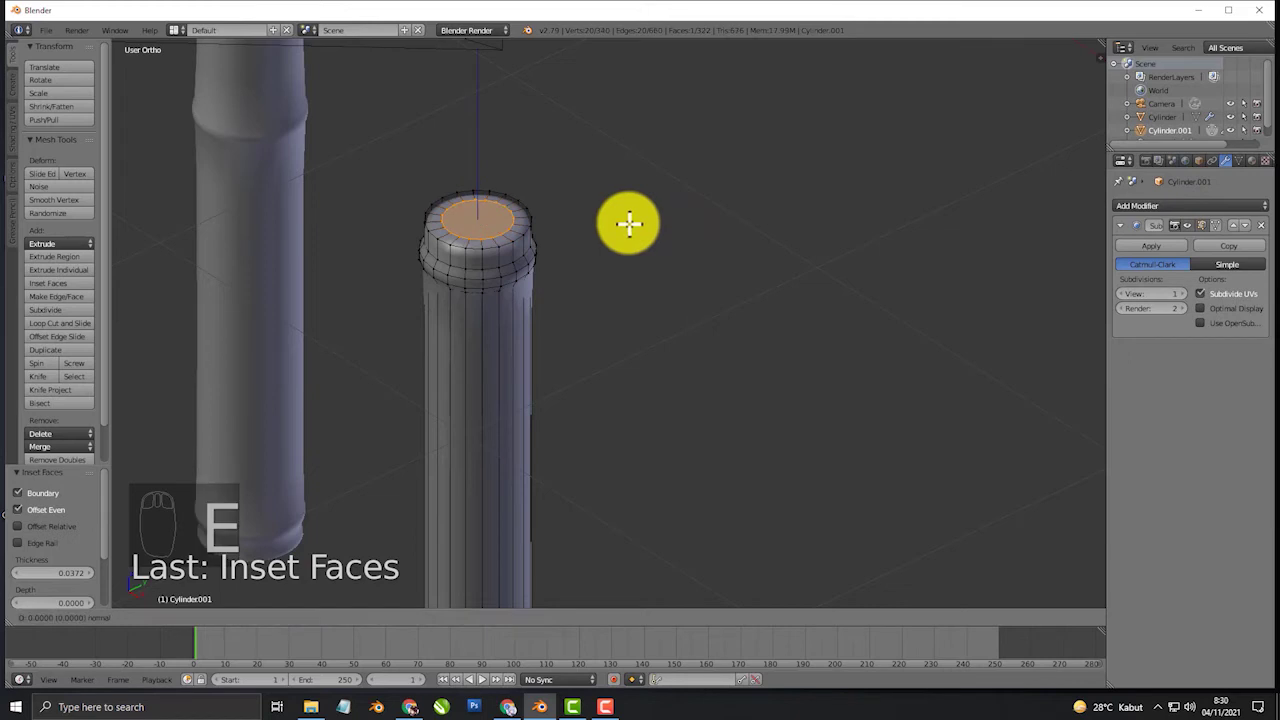
pyautogui.click(628, 230)
pyautogui.press('e')
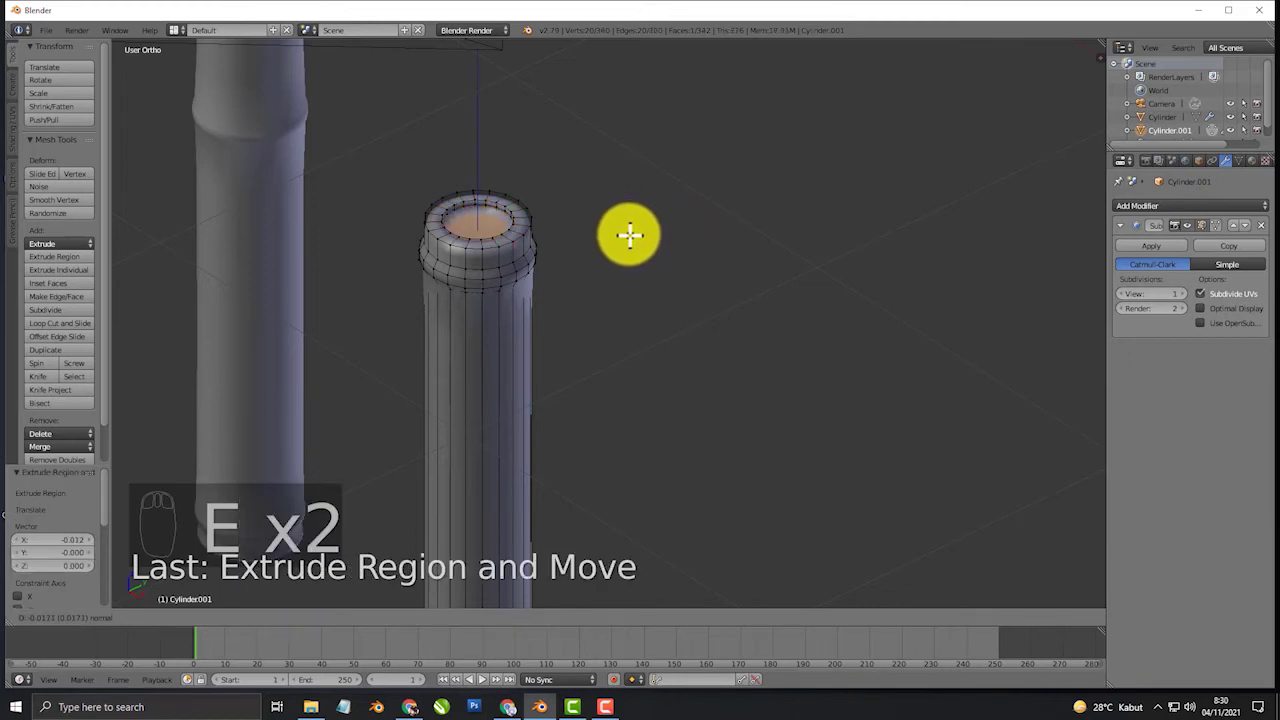
pyautogui.click(629, 236)
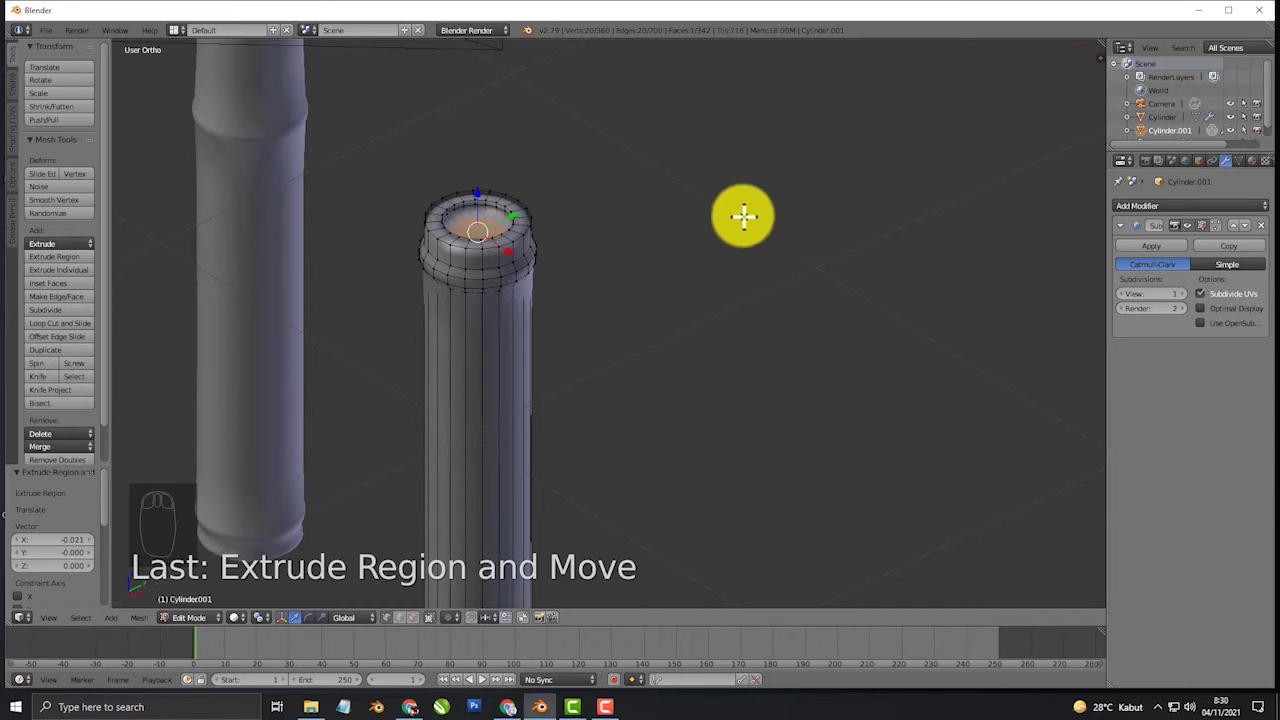
pyautogui.press('i')
pyautogui.click(856, 190)
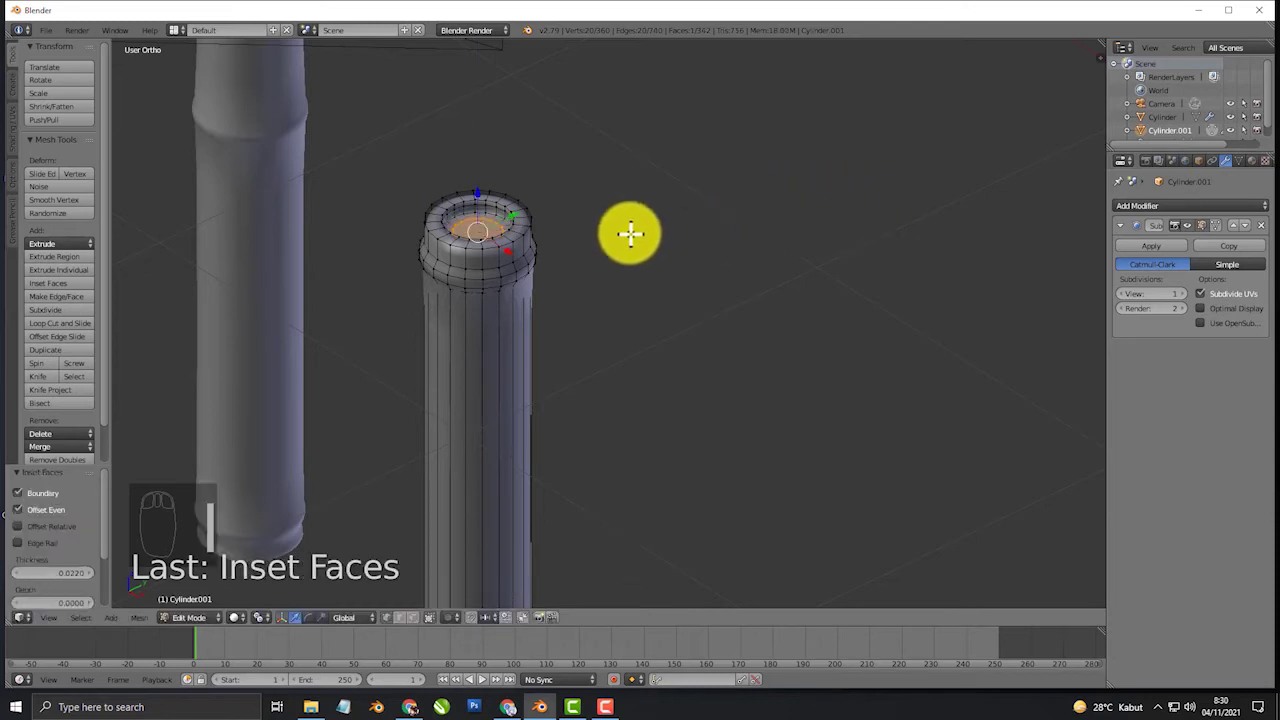
# - Add an edge loop near the upper edge of the extruded rim wall and return to Object Mode
pyautogui.hotkey('ctrl', 'r')
pyautogui.click(497, 258)
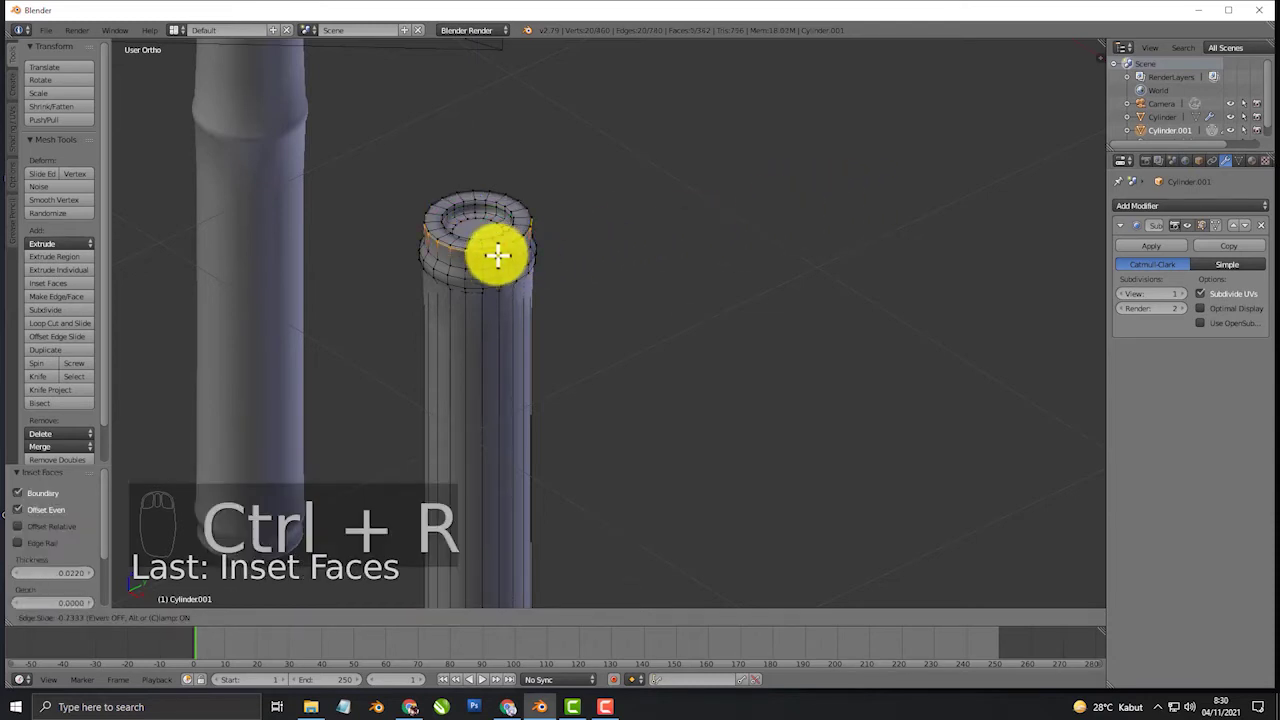
pyautogui.click(497, 256)
pyautogui.press('Tab')
pyautogui.moveTo(497, 251); pyautogui.dragTo(578, 298, button='middle')
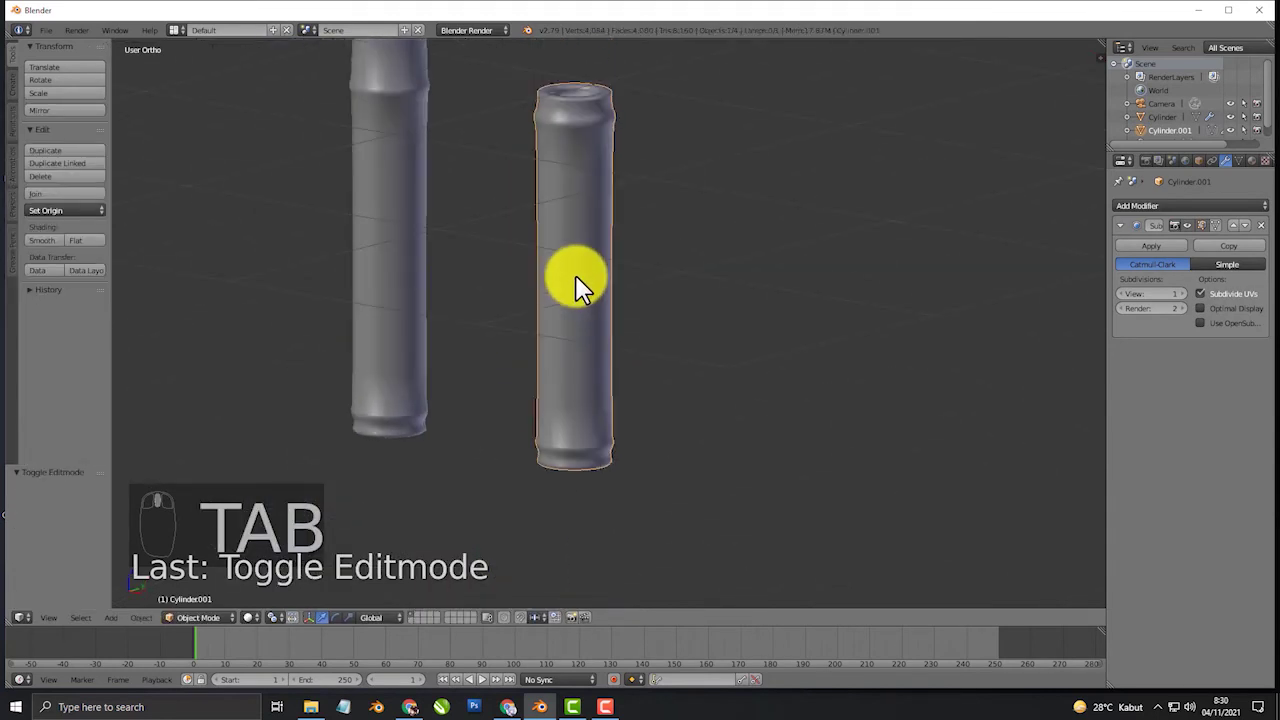
# - In Edit Mode, select the segment's entire mesh and move it up along Z by about 1.97 towards its origin
pyautogui.press('KP_1')
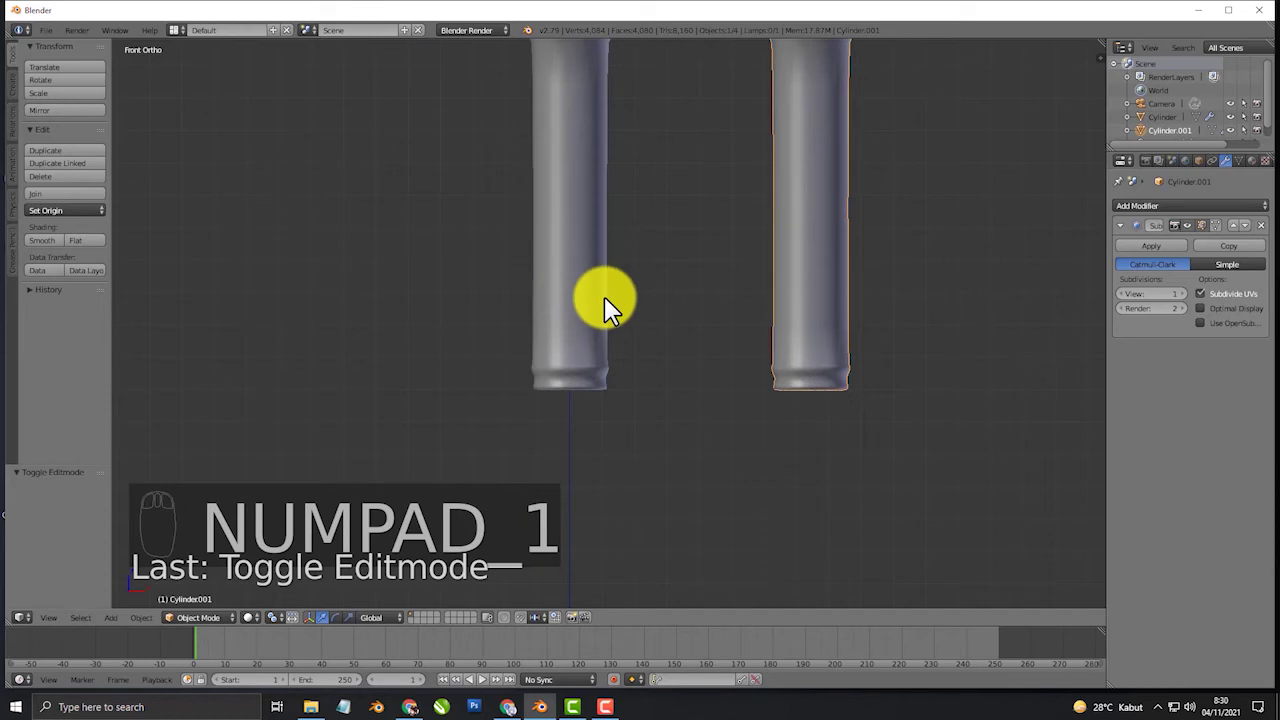
pyautogui.scroll(-5, 606, 300)
pyautogui.keyDown('shift'); pyautogui.moveTo(637, 271); pyautogui.dragTo(594, 423, button='middle'); pyautogui.keyUp('shift')
pyautogui.press('Tab')
pyautogui.press('a')
pyautogui.press('a')
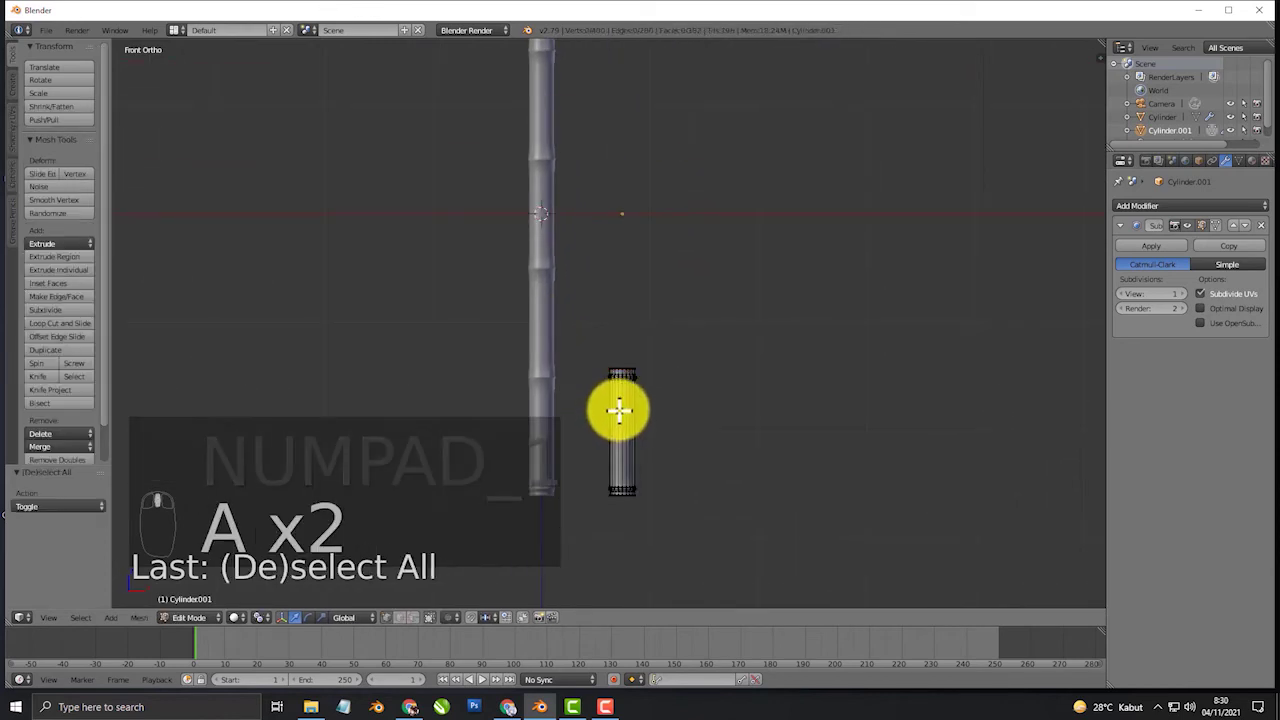
pyautogui.press('a')
pyautogui.moveTo(629, 393); pyautogui.dragTo(651, 178)
pyautogui.keyDown('shift'); pyautogui.moveTo(654, 211); pyautogui.dragTo(637, 306, button='middle'); pyautogui.keyUp('shift')
# - Set the selected mesh's local median Z coordinate to 0 and return to Object Mode
pyautogui.press('n')
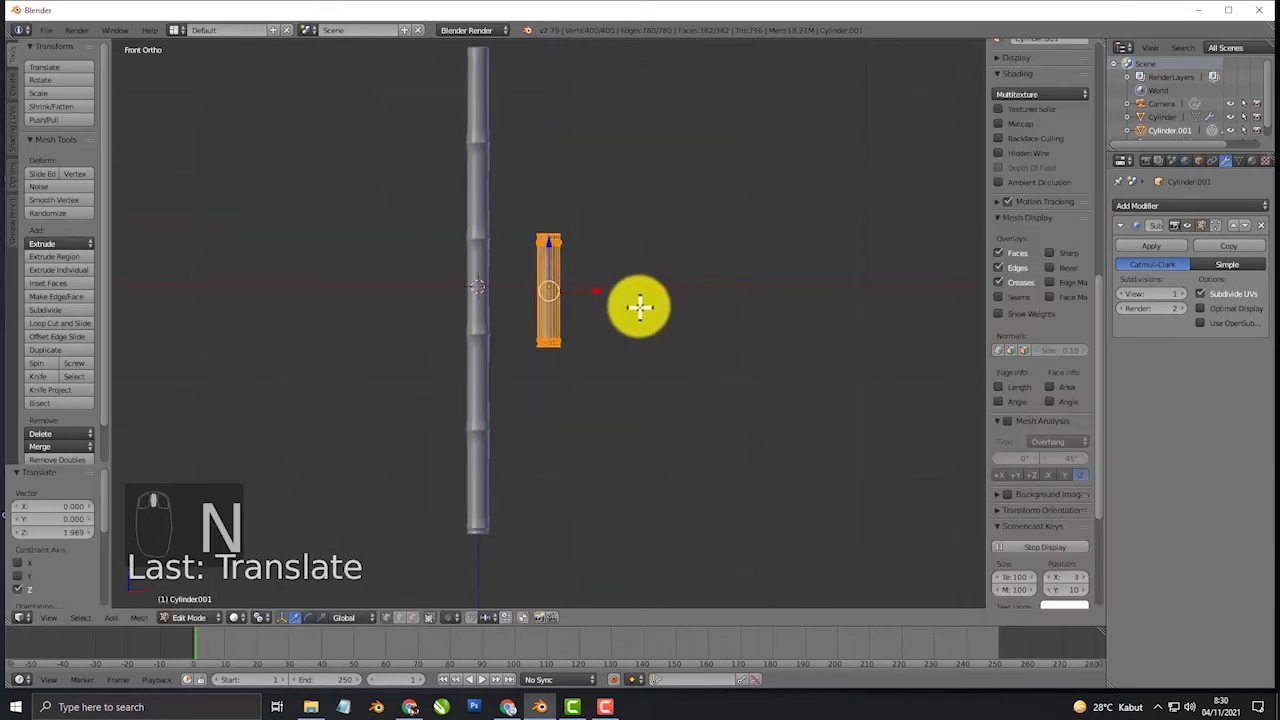
pyautogui.scroll(10, 1023, 177)
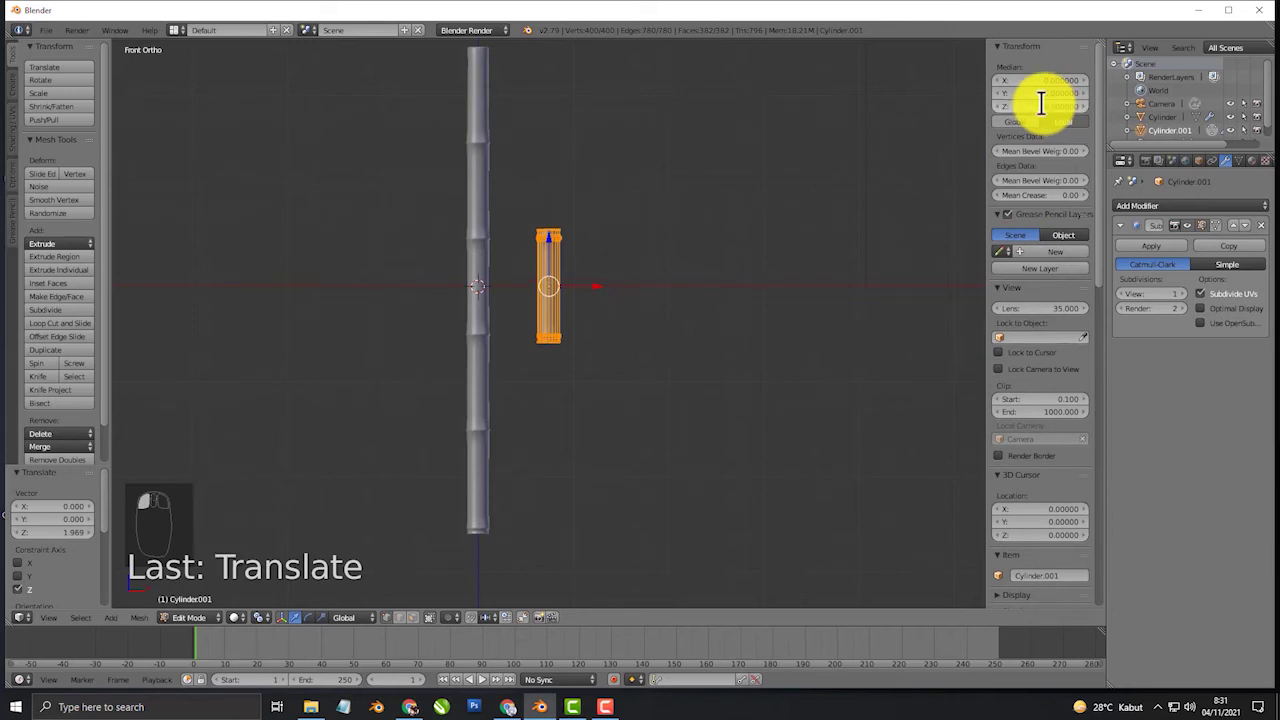
pyautogui.press('`')
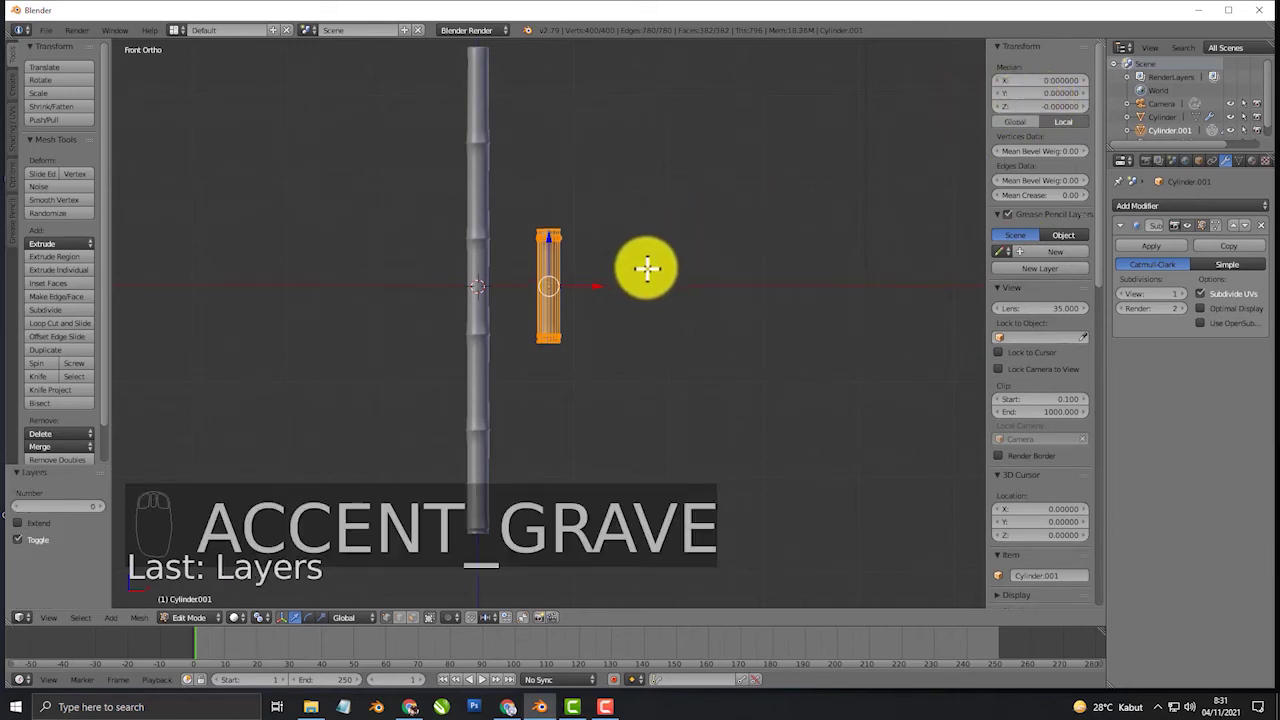
pyautogui.press('Tab')
# - Examine the short segment beside the tall pole in orthographic and perspective views, ending in front orthographic view
pyautogui.moveTo(580, 306); pyautogui.dragTo(620, 304, button='middle')
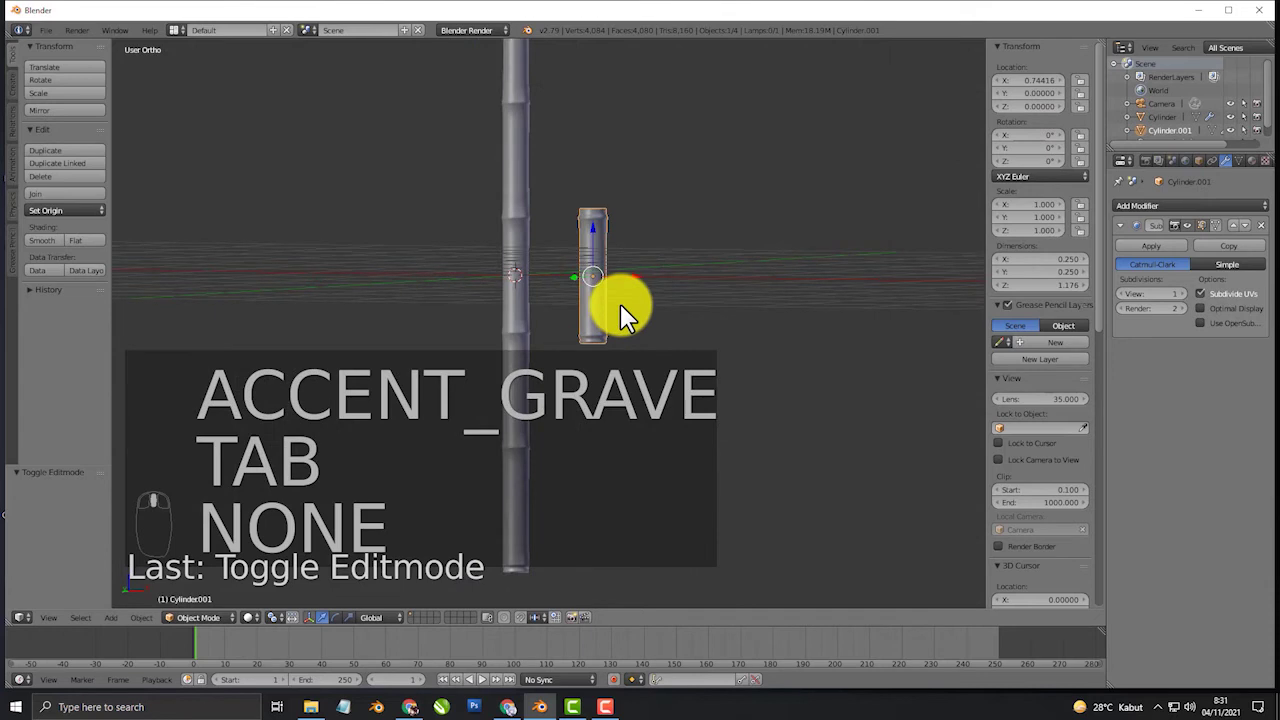
pyautogui.moveTo(686, 297)
pyautogui.mouseDown(button='middle')
pyautogui.moveTo(623, 317)
pyautogui.moveTo(663, 363)
pyautogui.mouseUp(button='middle')
pyautogui.scroll(2, 620, 315)
pyautogui.scroll(2, 668, 368)
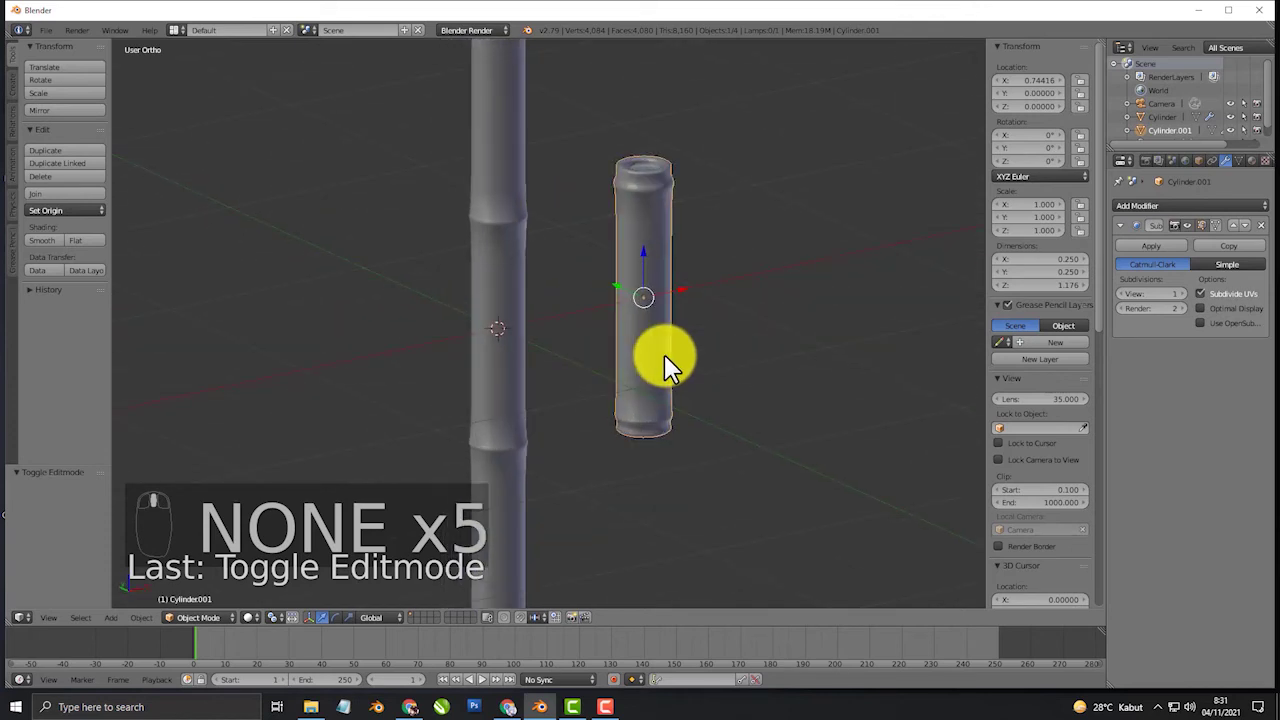
pyautogui.press('KP_5')
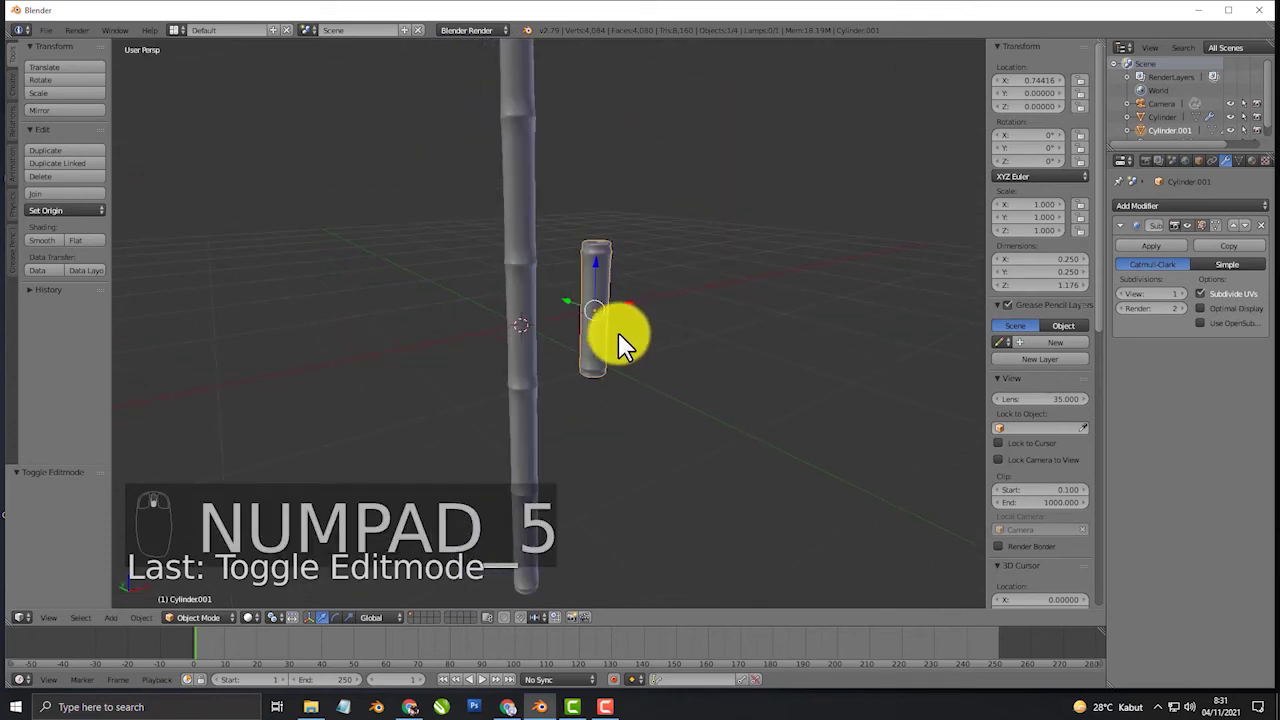
pyautogui.moveTo(620, 345); pyautogui.dragTo(595, 325, button='middle')
pyautogui.press('KP_1')
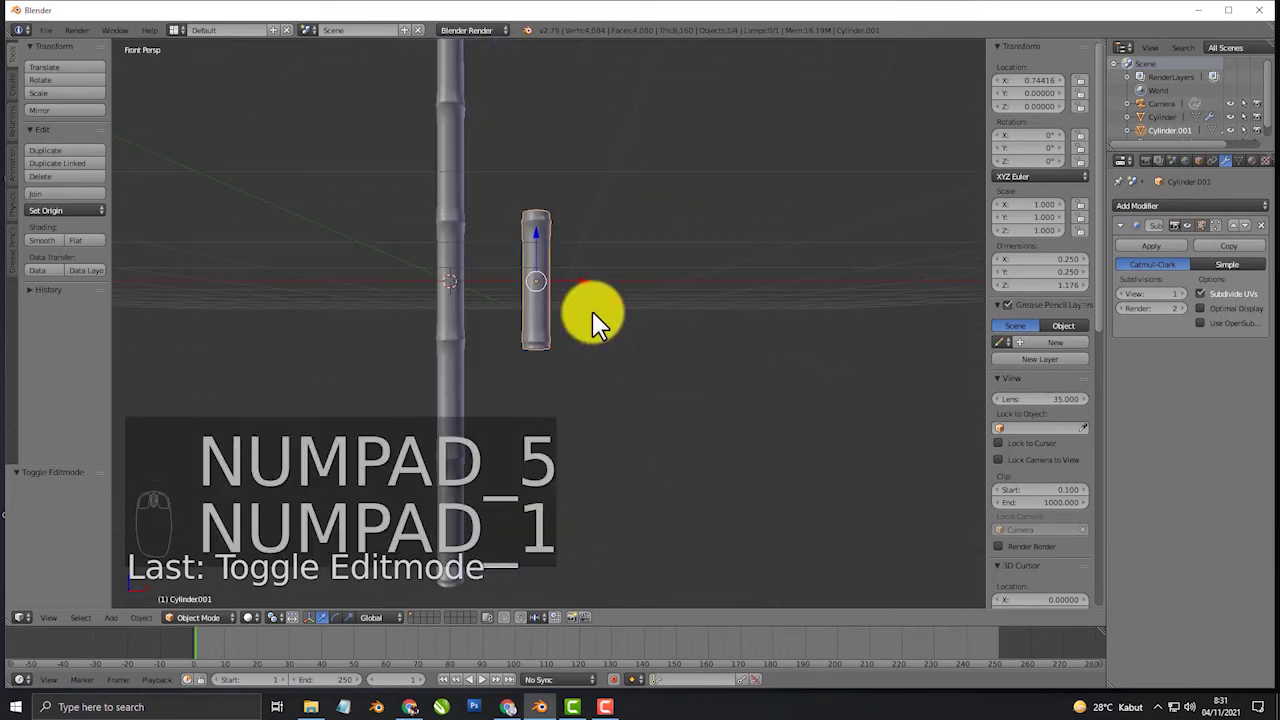
pyautogui.press('KP_5')
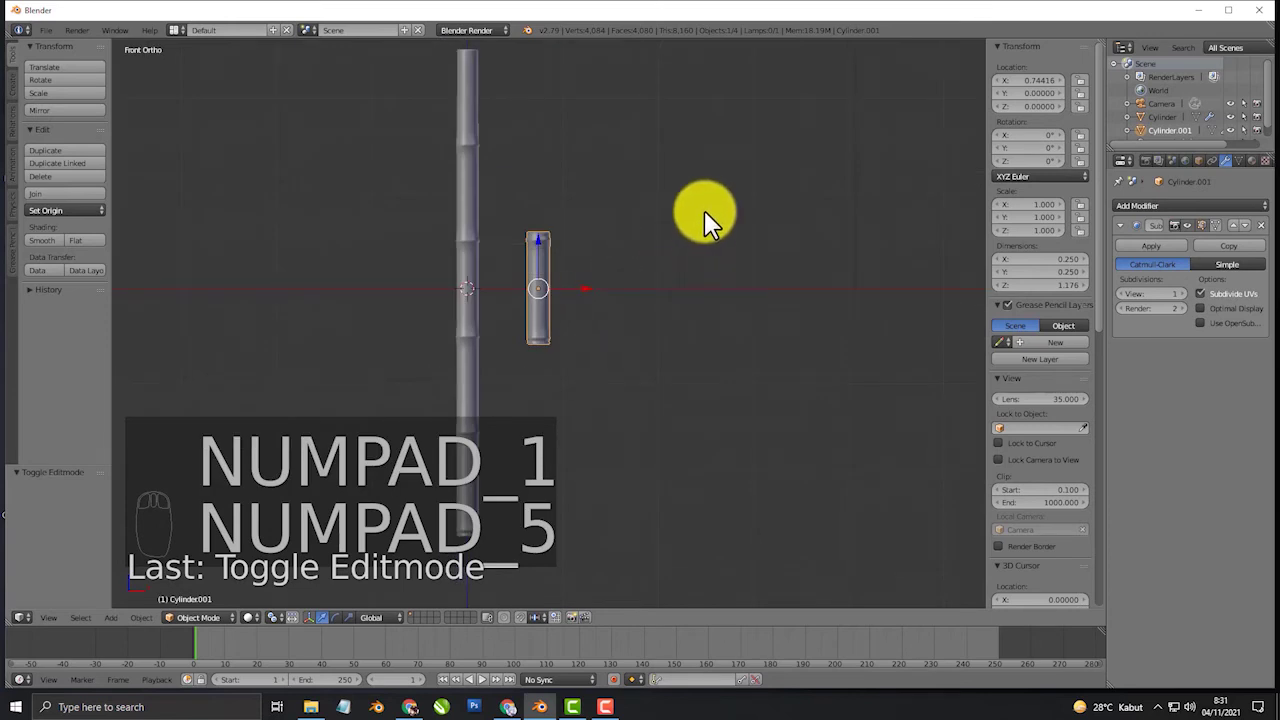
# - Rotate the short bamboo segment 90° in the front view so it lies horizontally
pyautogui.press('r')
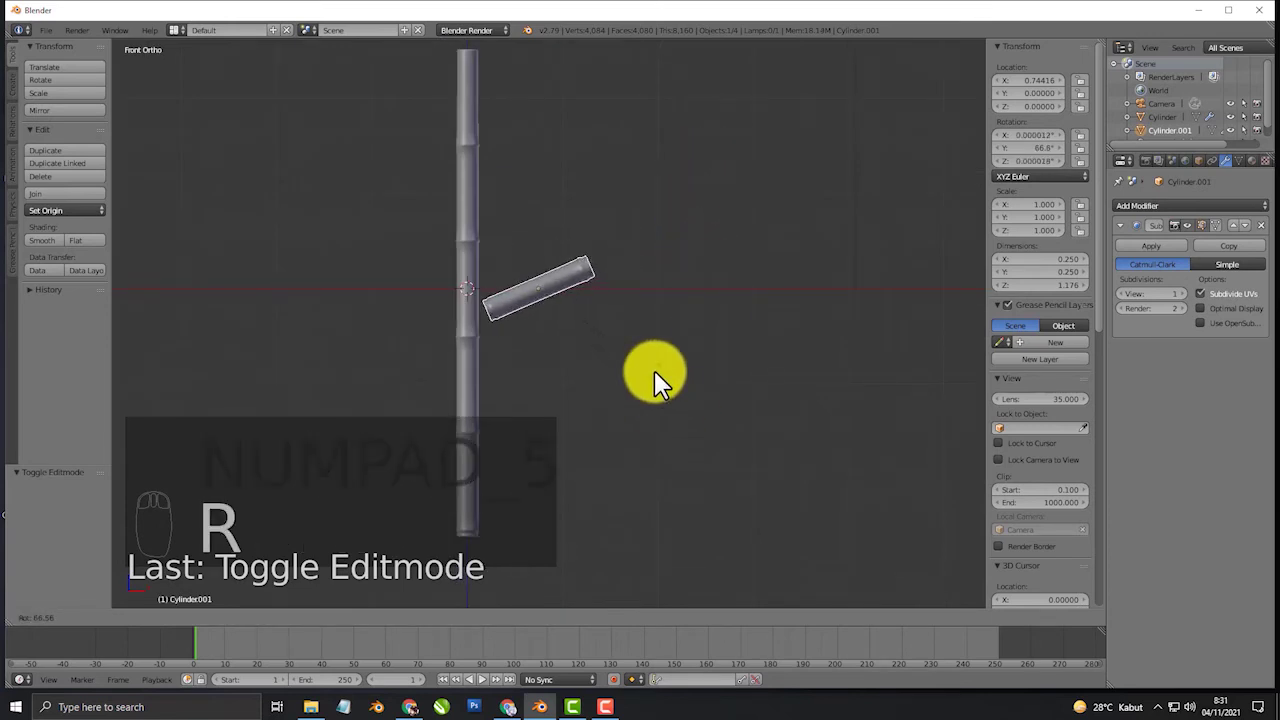
pyautogui.write('90')
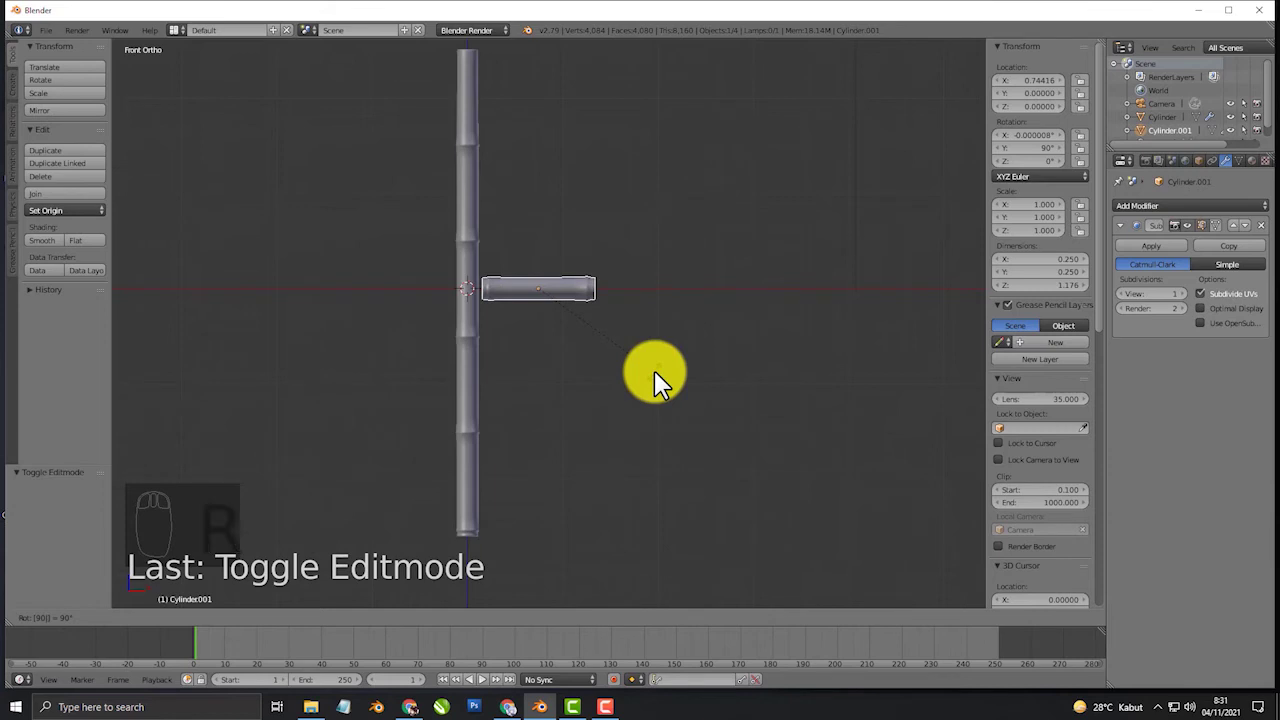
pyautogui.click(656, 378)
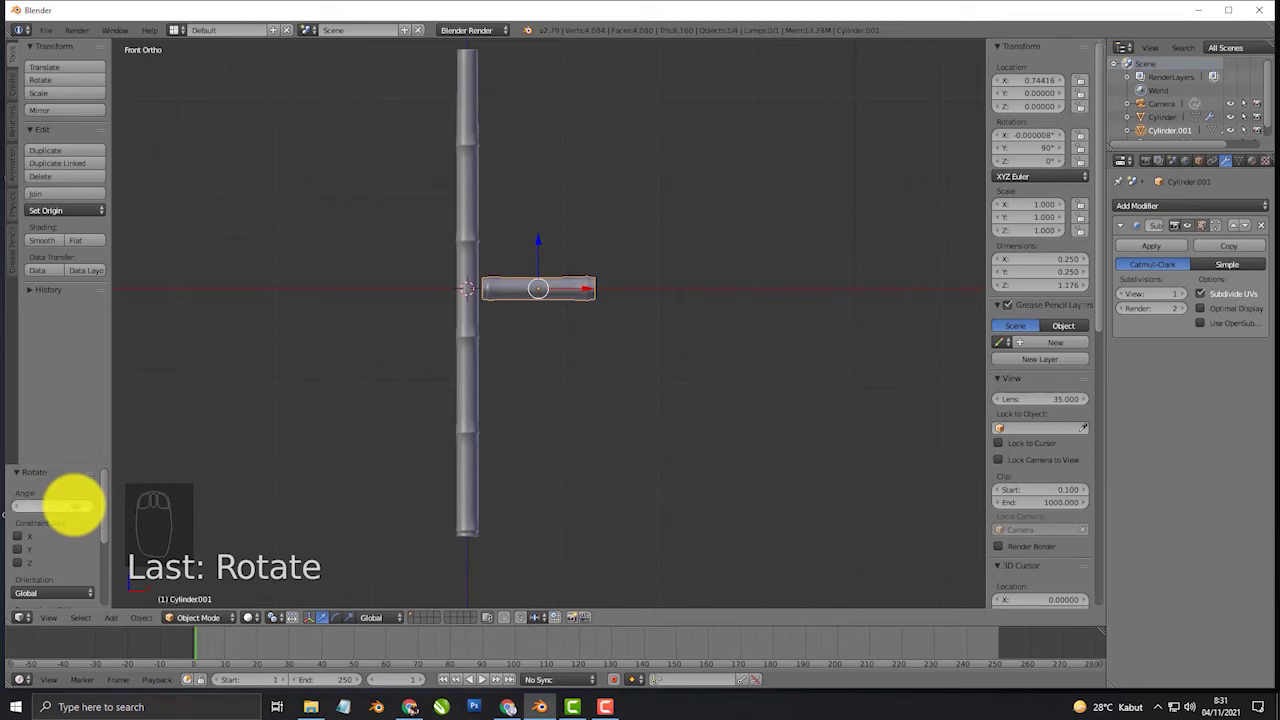
# - Move the horizontal segment about -0.371 along X and -1.378 along Z so it crosses the tall pole's lower part
pyautogui.scroll(4, 503, 294)
pyautogui.scroll(-1, 582, 240)
pyautogui.moveTo(581, 345)
pyautogui.keyDown('shift'); pyautogui.mouseDown(button='middle')
pyautogui.moveTo(567, 208)
pyautogui.moveTo(557, 337)
pyautogui.mouseUp(button='middle'); pyautogui.keyUp('shift')
pyautogui.scroll(1, 570, 206)
pyautogui.scroll(-4, 570, 203)
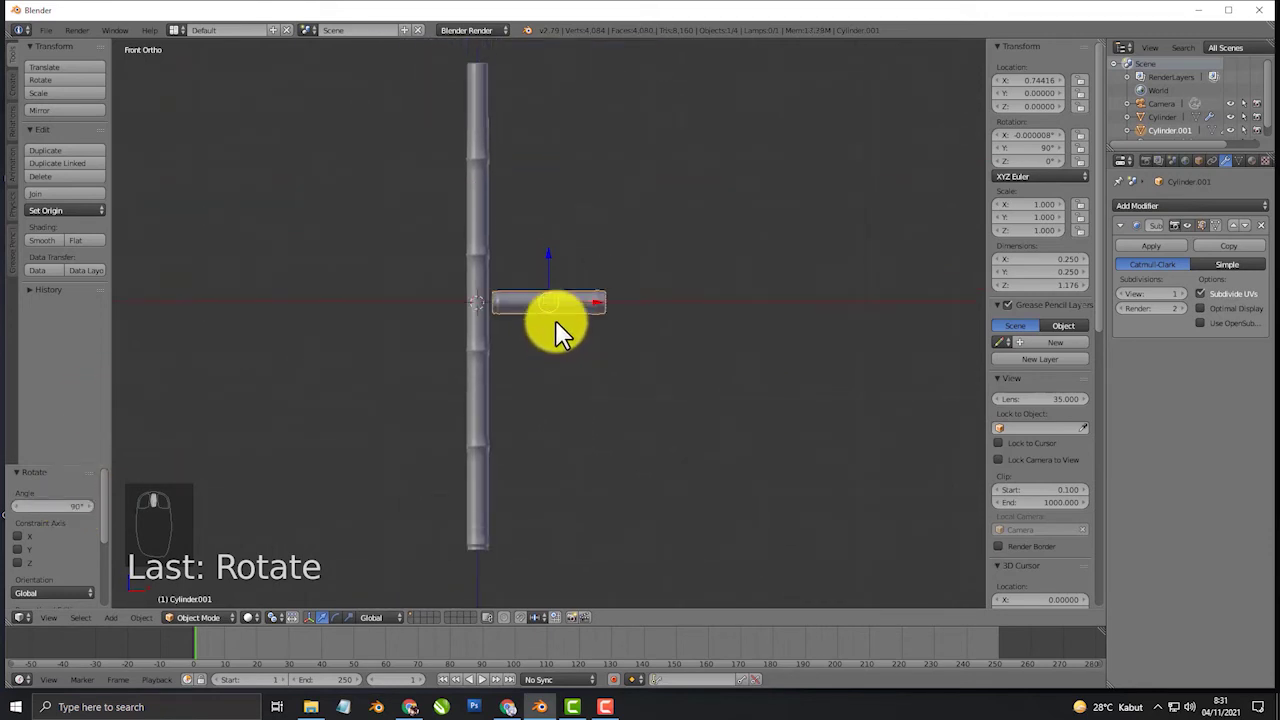
pyautogui.press('g')
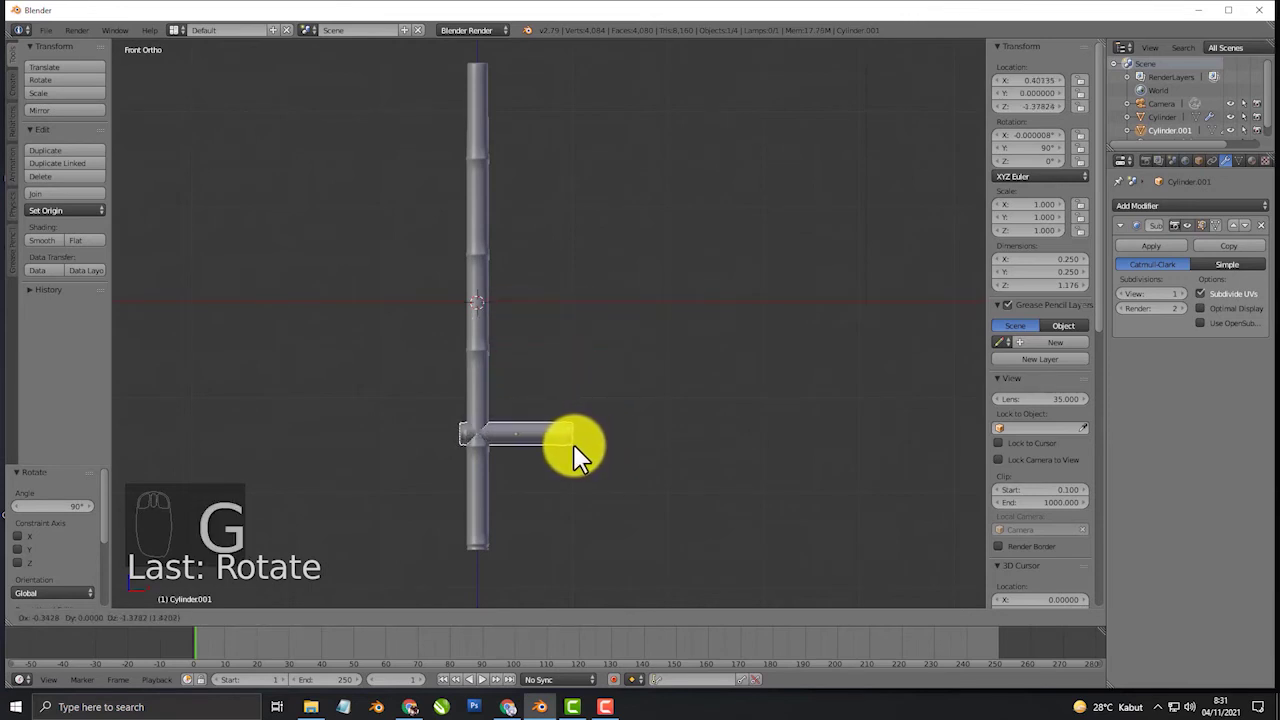
pyautogui.click(574, 453)
# - Select the tall pole together with its horizontal segment and move both -0.386 along Y in the right view
pyautogui.moveTo(571, 449); pyautogui.dragTo(543, 388, button='middle')
pyautogui.scroll(4, 494, 424)
pyautogui.scroll(-2, 535, 389)
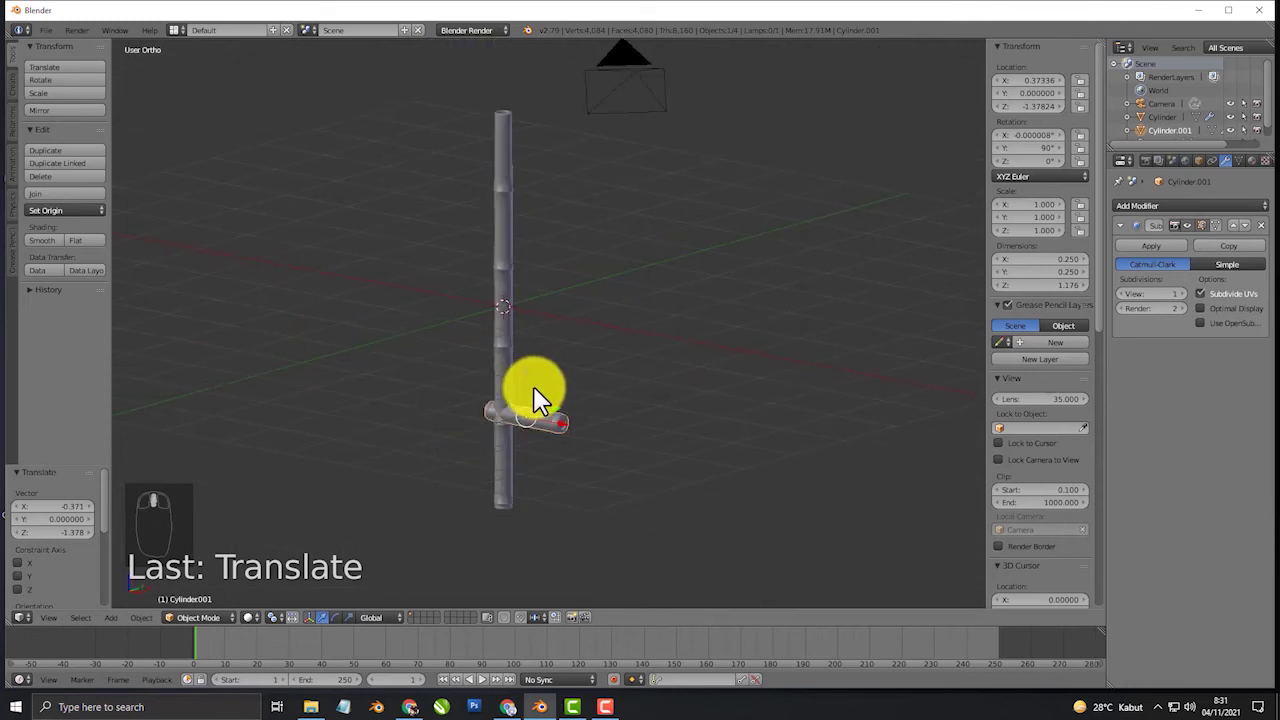
pyautogui.rightClick(500, 355)
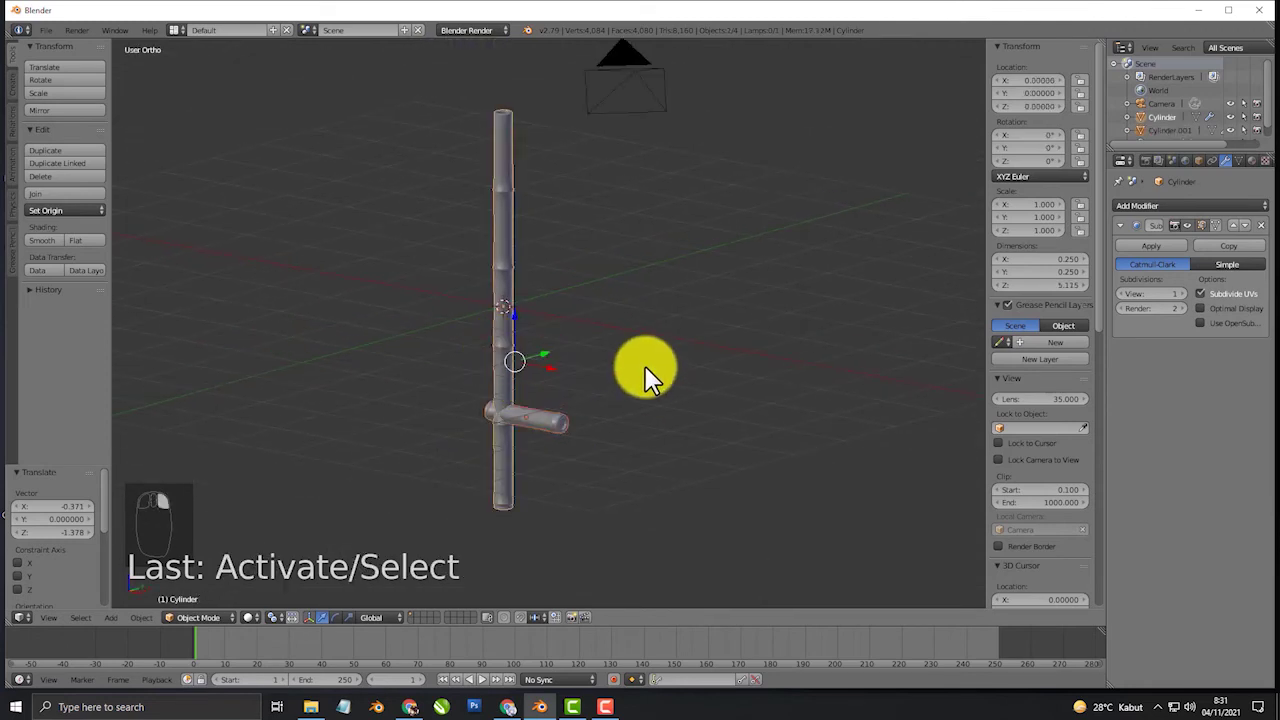
pyautogui.press('KP_3')
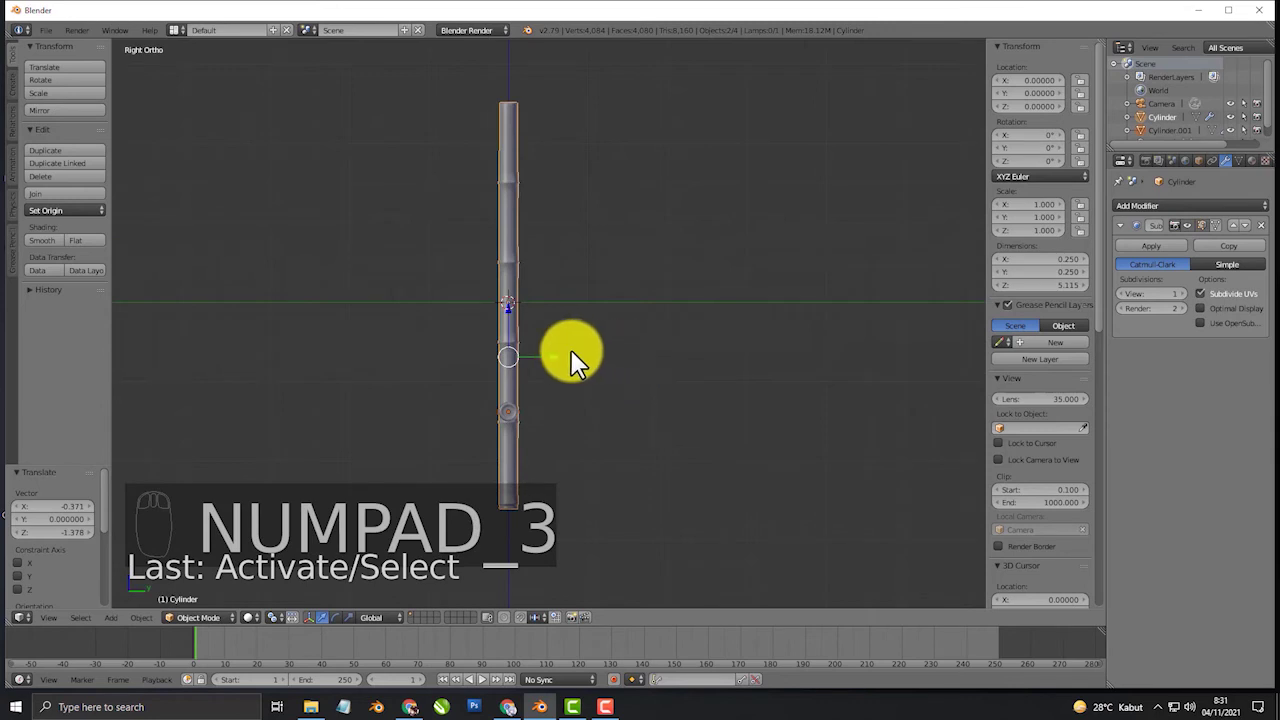
pyautogui.moveTo(543, 362); pyautogui.dragTo(515, 372)
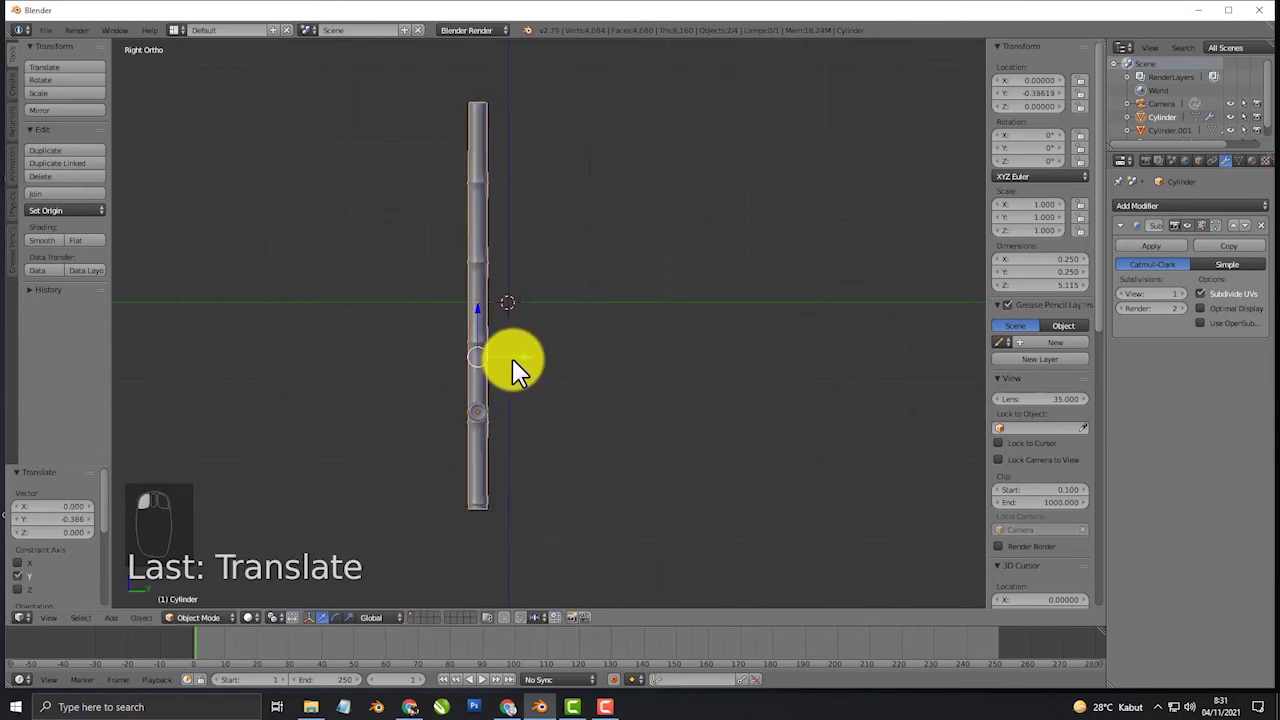
# - Duplicate the pole and its horizontal segment and place the copy 0.814 away along Y
pyautogui.hotkey('shift', 'd')
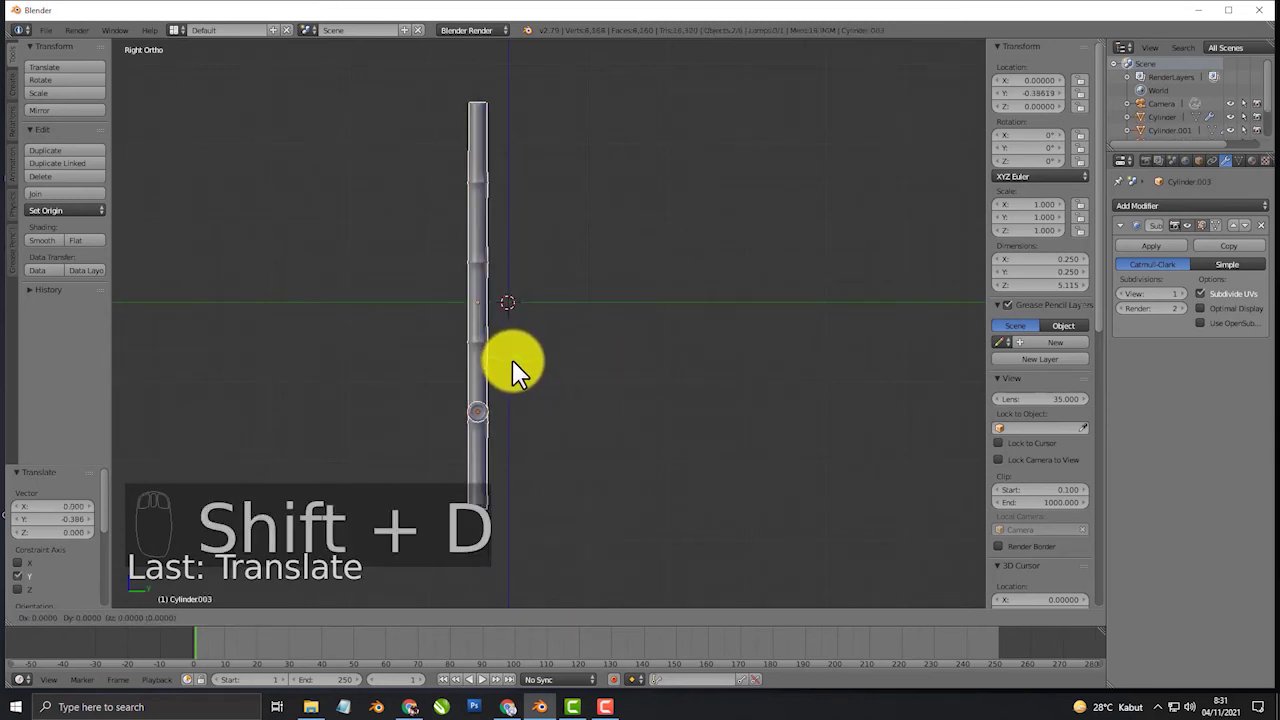
pyautogui.press('x')
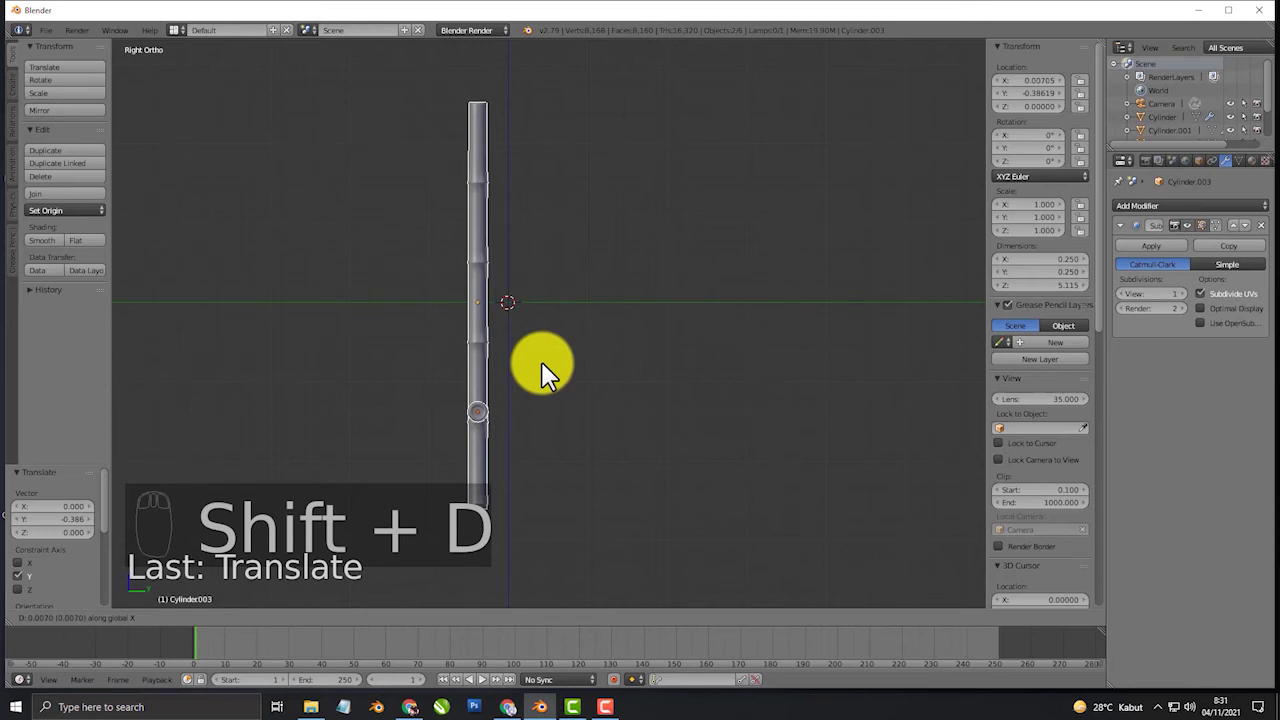
pyautogui.press('y')
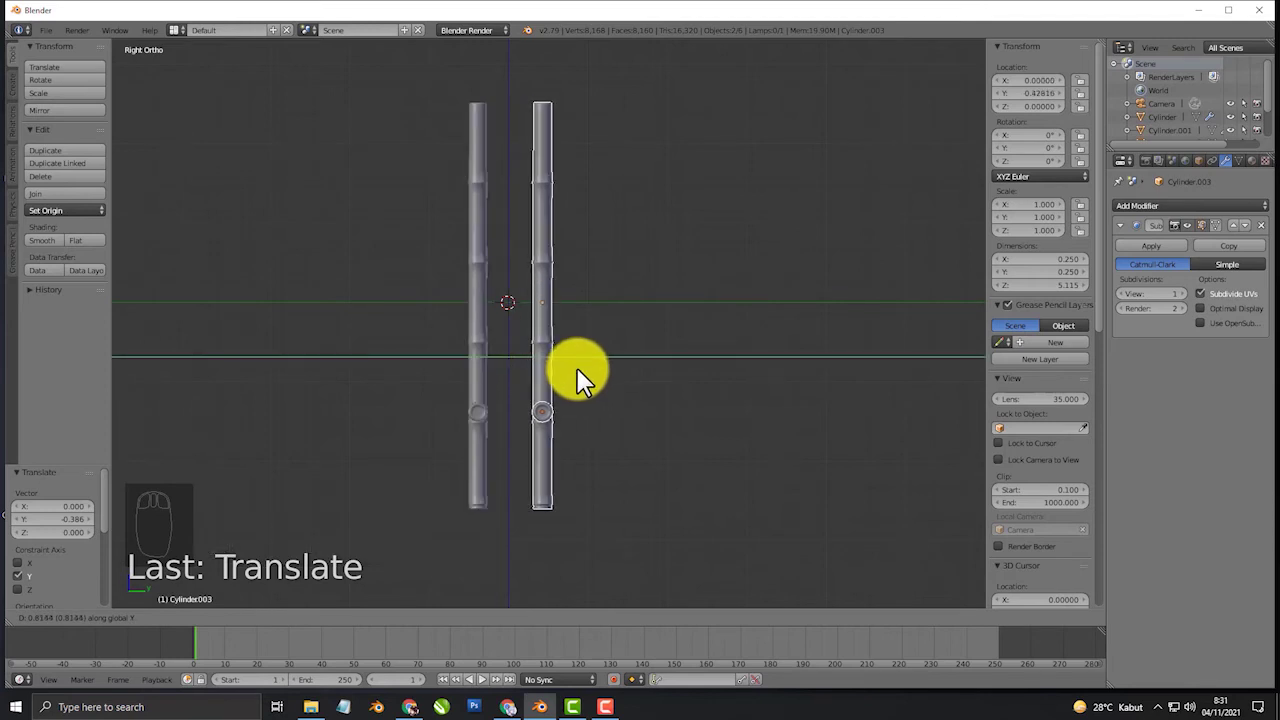
pyautogui.click(578, 370)
pyautogui.moveTo(543, 368)
pyautogui.mouseDown(button='middle')
pyautogui.moveTo(603, 383)
pyautogui.moveTo(597, 371)
pyautogui.moveTo(538, 409)
pyautogui.moveTo(549, 350)
pyautogui.moveTo(500, 355)
pyautogui.moveTo(566, 366)
pyautogui.mouseUp(button='middle')
pyautogui.press('KP_5')
pyautogui.rightClick(581, 366)
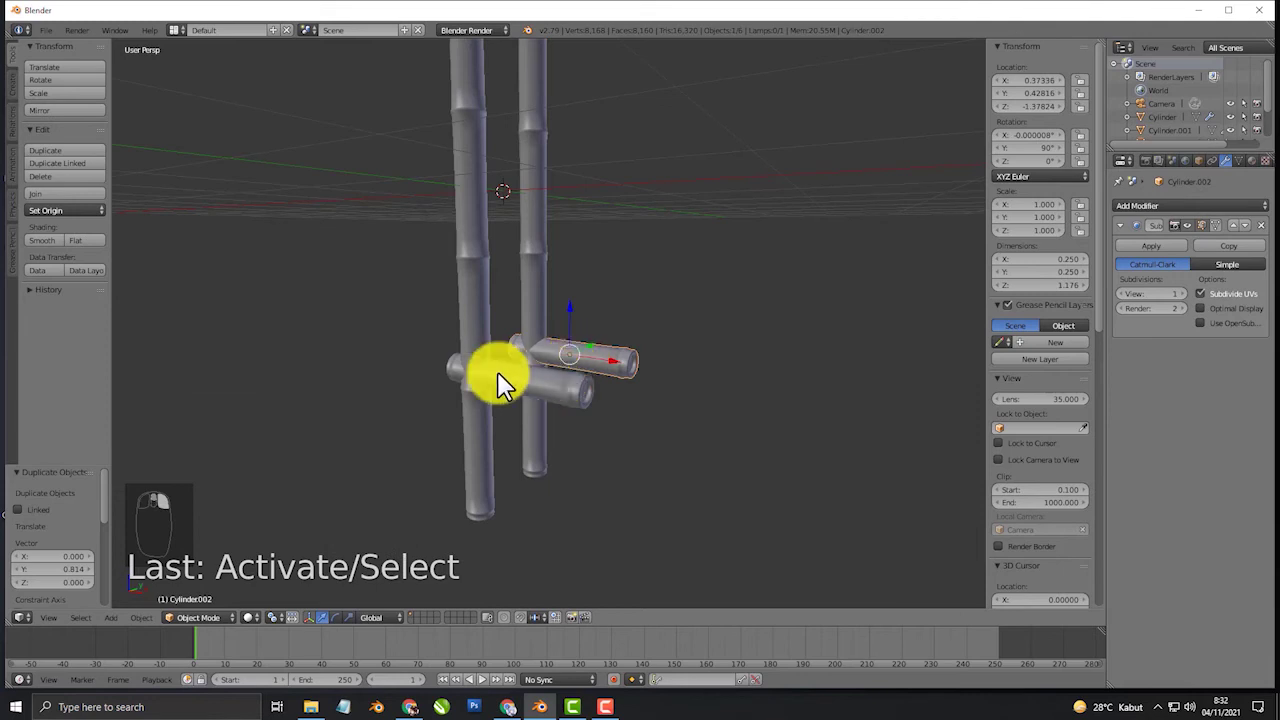
# - Add a ground plane, lowered 2.559 along Z to the base of the poles and scaled to about 5.956
pyautogui.moveTo(537, 429)
pyautogui.mouseDown(button='middle')
pyautogui.moveTo(509, 429)
pyautogui.moveTo(530, 425)
pyautogui.mouseUp(button='middle')
pyautogui.moveTo(490, 360); pyautogui.dragTo(583, 408, button='middle')
pyautogui.scroll(-1, 583, 408)
pyautogui.press('KP_1')
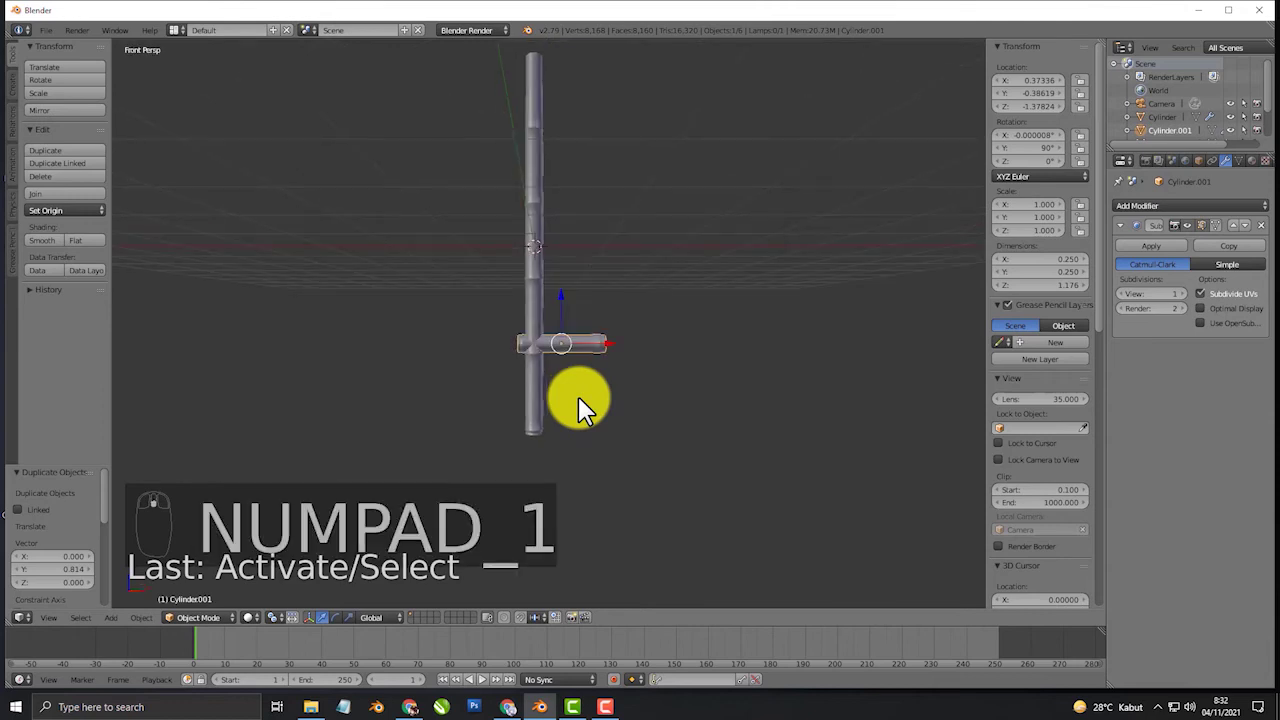
pyautogui.press('KP_5')
pyautogui.scroll(-3, 580, 406)
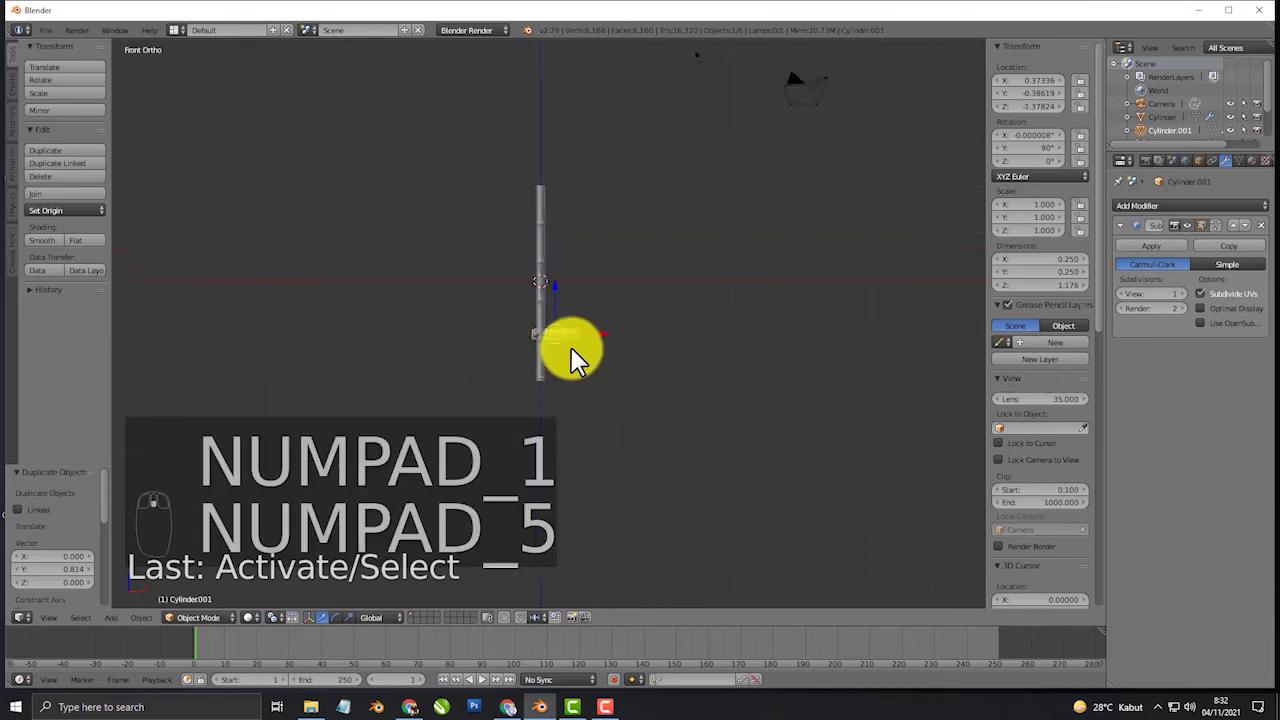
pyautogui.hotkey('shift', 'a')
pyautogui.click(606, 318)
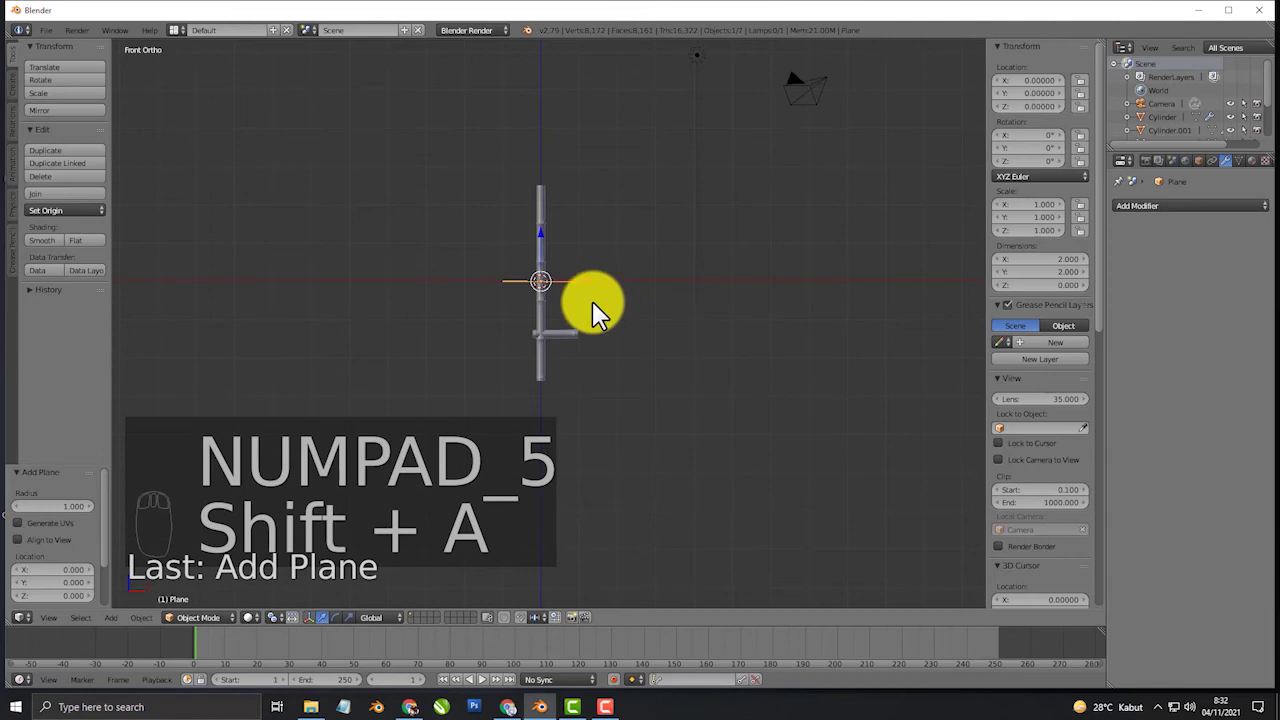
pyautogui.moveTo(540, 255); pyautogui.dragTo(540, 350)
pyautogui.press('s')
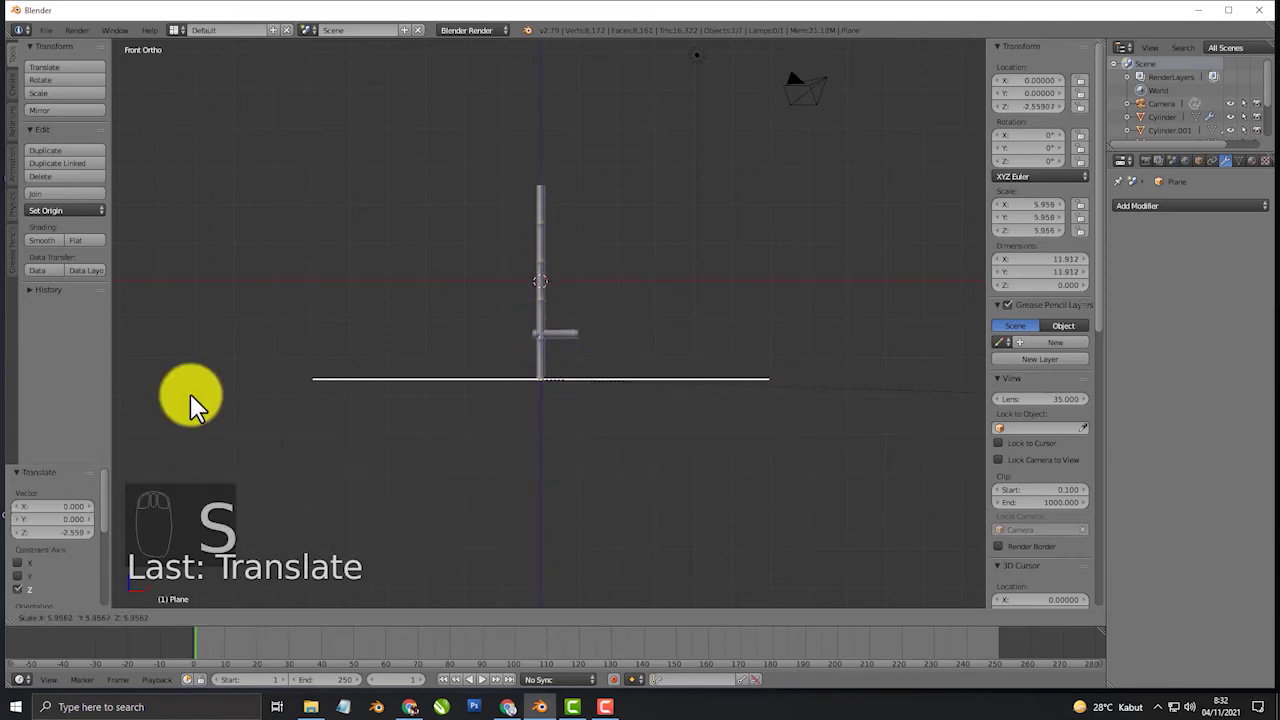
pyautogui.click(191, 401)
# - Preview the poles and ground plane in perspective with Rendered shading, then return to solid display
pyautogui.moveTo(480, 343); pyautogui.dragTo(478, 385, button='middle')
pyautogui.press('KP_5')
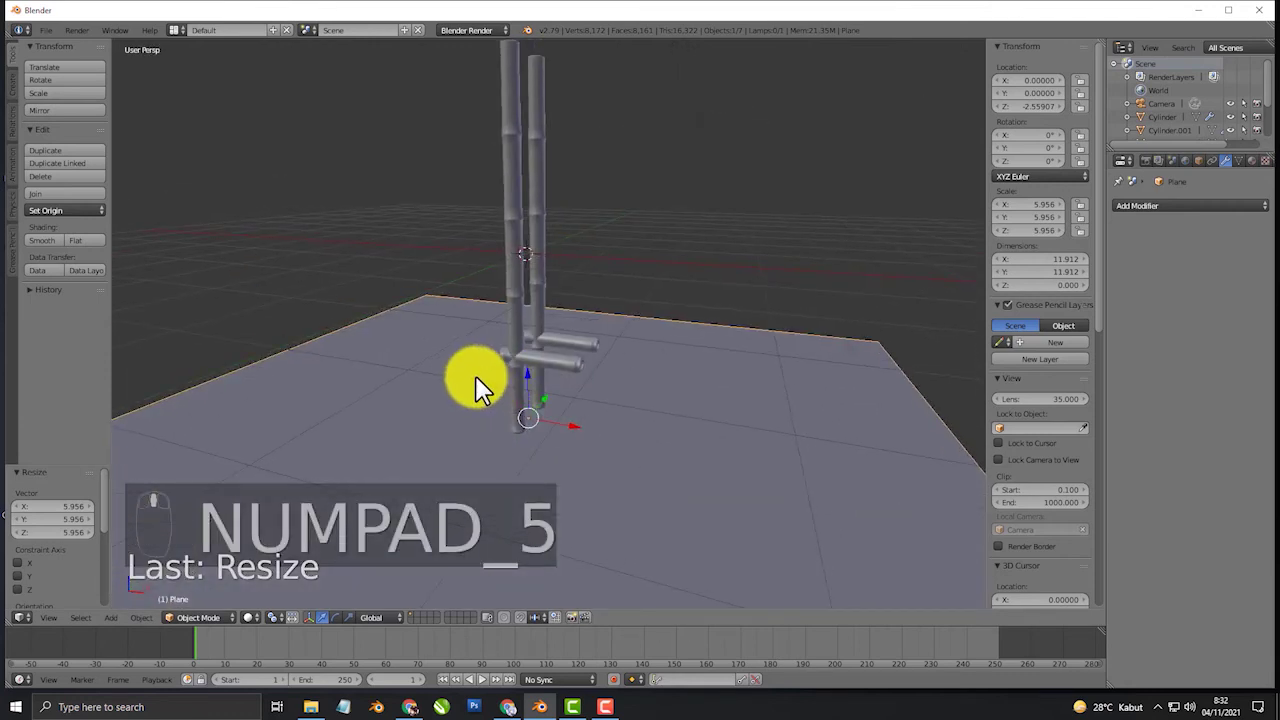
pyautogui.scroll(-3, 476, 378)
pyautogui.scroll(1, 783, 205)
pyautogui.click(254, 615)
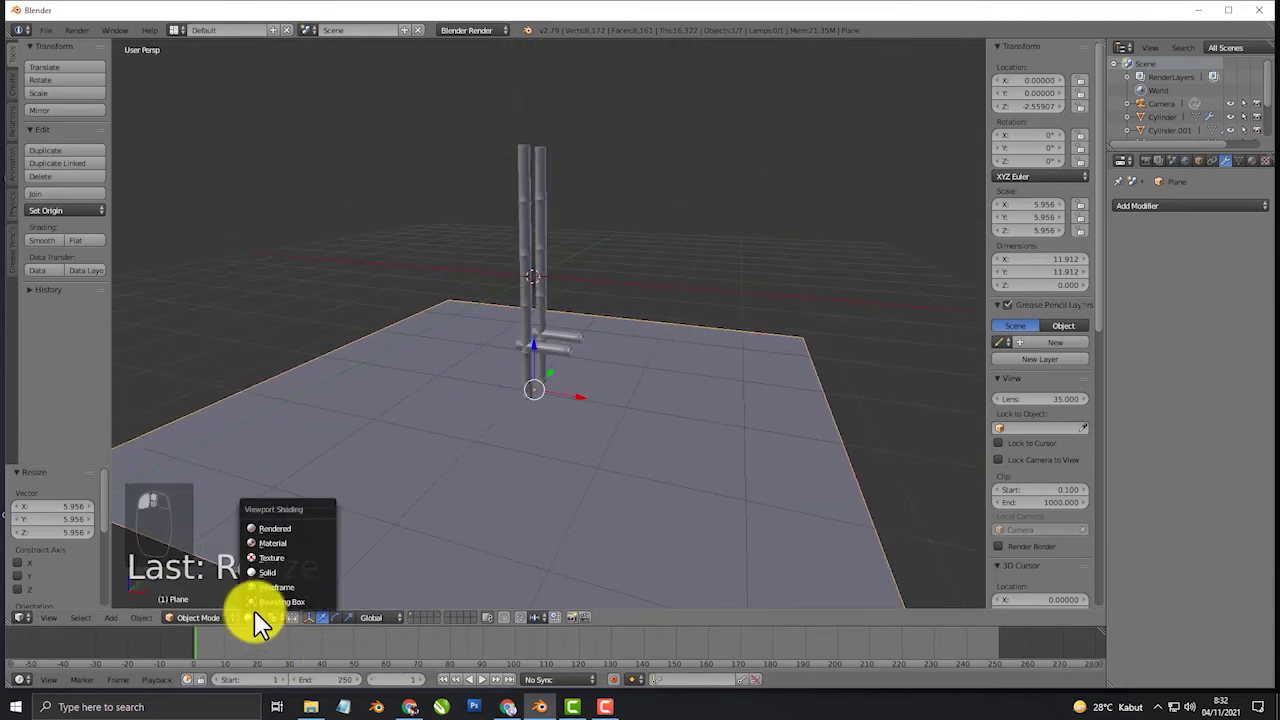
pyautogui.click(275, 529)
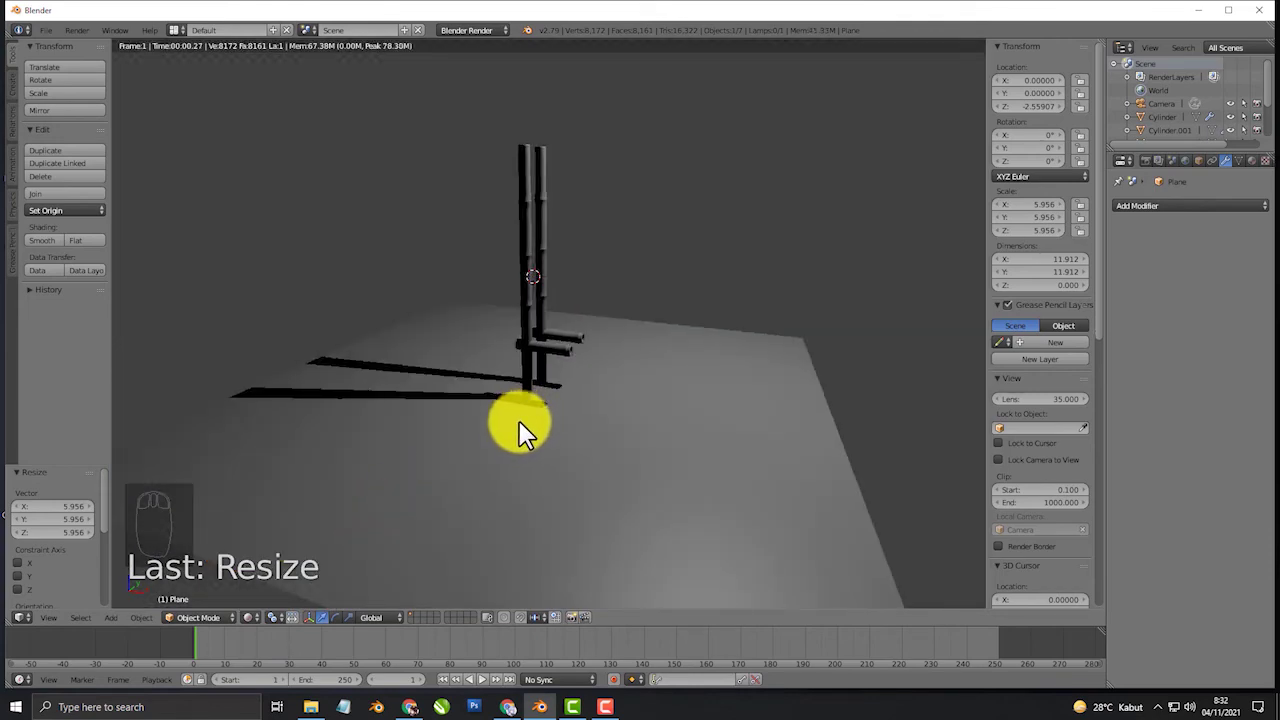
pyautogui.hotkey('shift', 'z')
# - Switch to Texture shading and move the lamp in the top view to about X 2.19, Y 2.40
pyautogui.scroll(-6, 525, 430)
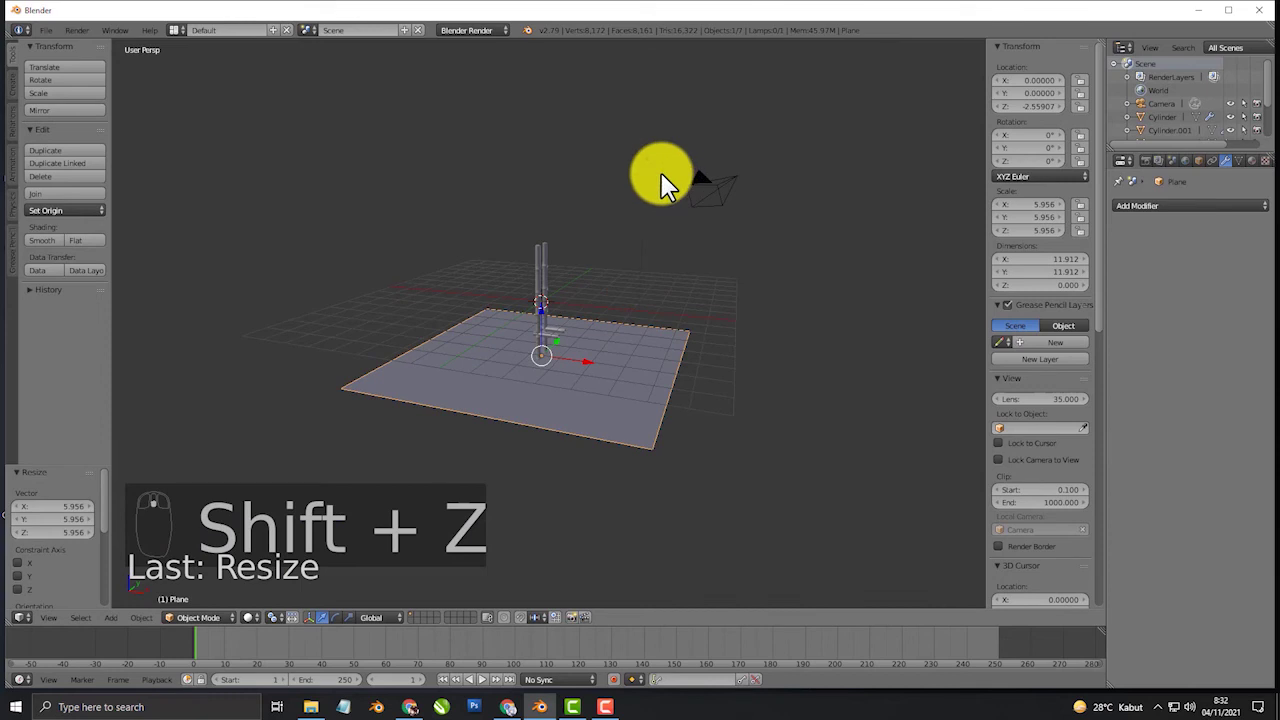
pyautogui.rightClick(653, 174)
pyautogui.press('KP_7')
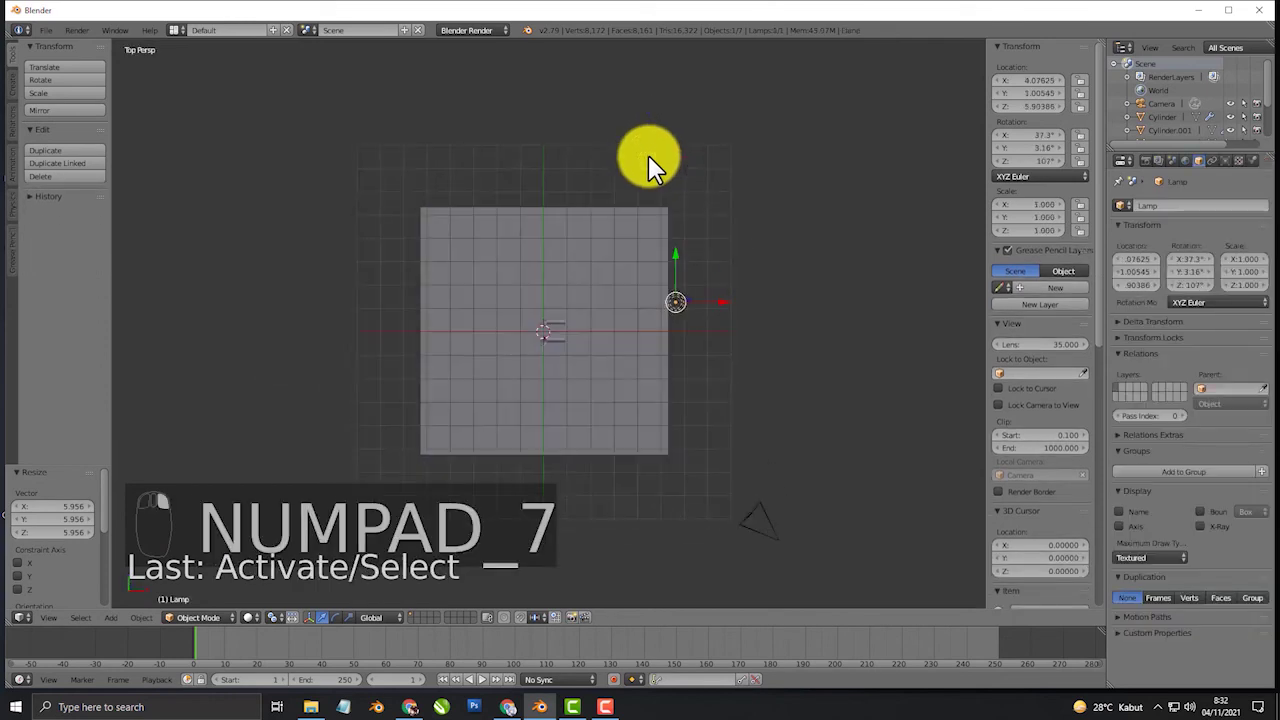
pyautogui.click(250, 617)
pyautogui.click(277, 565)
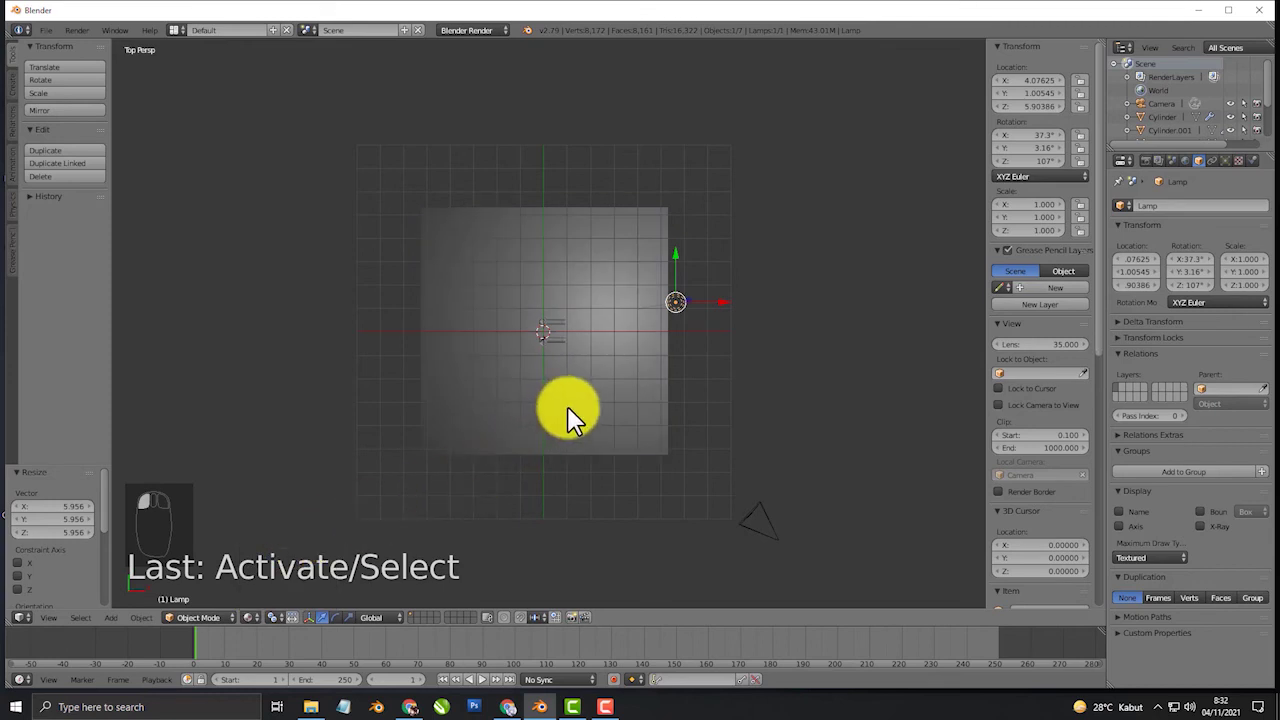
pyautogui.scroll(2, 600, 415)
pyautogui.press('g')
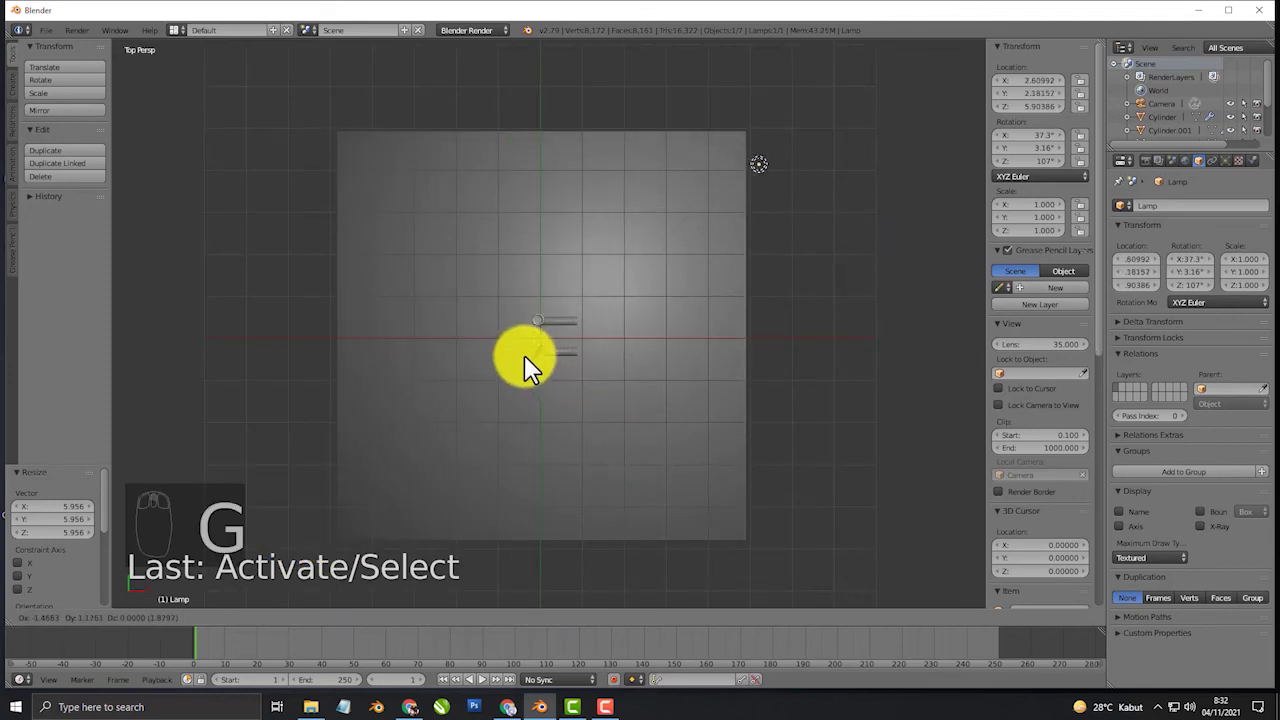
pyautogui.click(505, 350)
# - Duplicate the lamp twice, offsetting the first copy about 1.107, -4.108 and the second about -7.645, 3.521 in X and Y
pyautogui.hotkey('shift', 'd')
pyautogui.click(690, 120)
pyautogui.hotkey('shift', 'd')
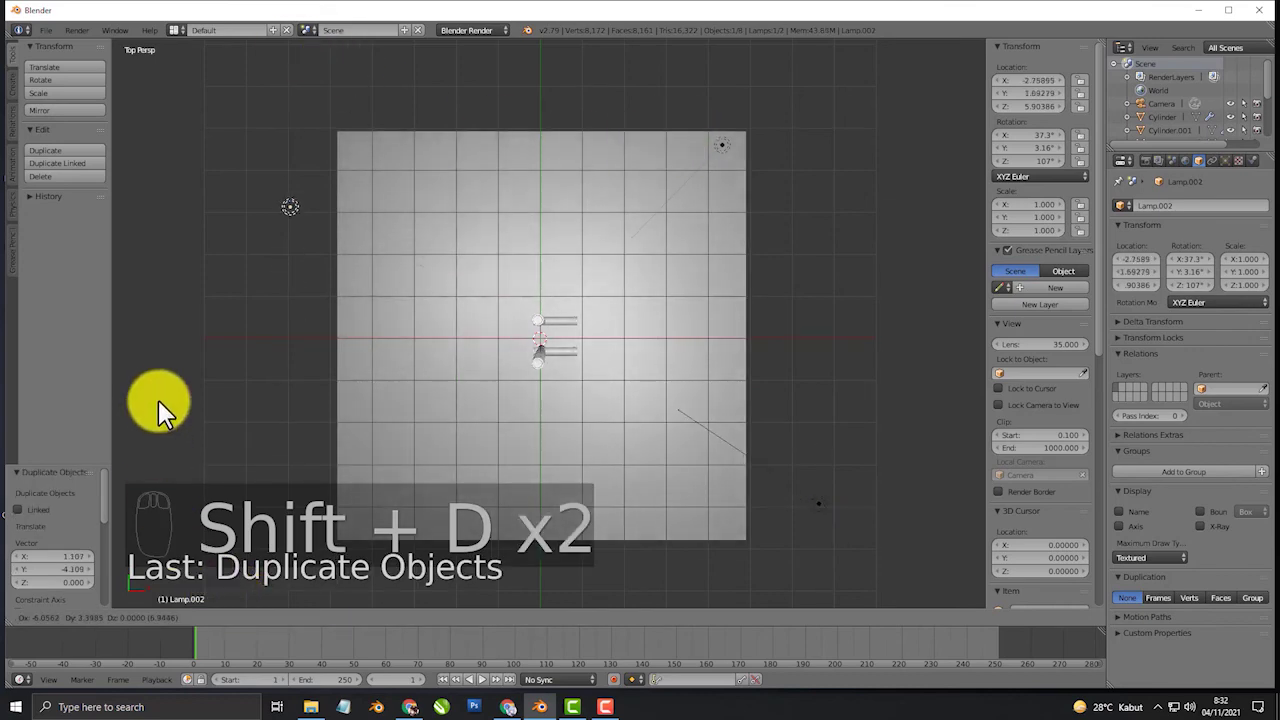
pyautogui.click(889, 405)
# - Examine the lighting and shadows around the poles in perspective with Rendered shading
pyautogui.moveTo(766, 434); pyautogui.dragTo(686, 303, button='middle')
pyautogui.scroll(4, 600, 340)
pyautogui.click(309, 617)
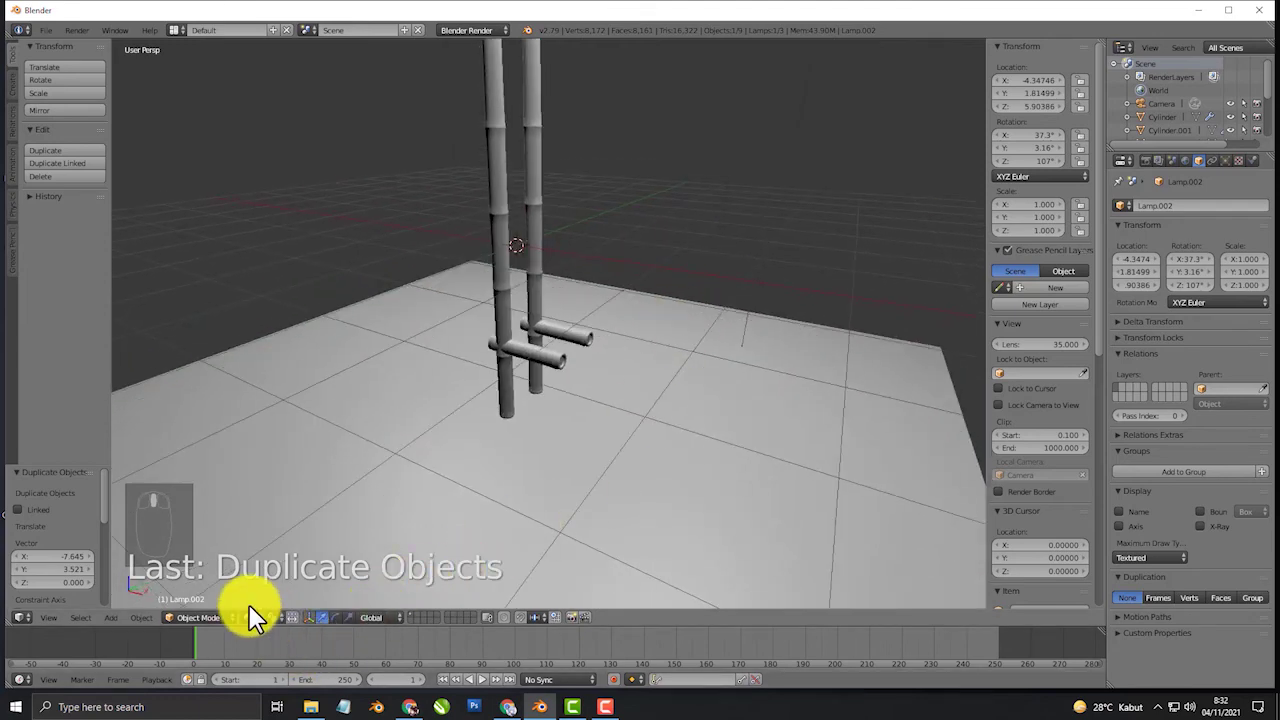
pyautogui.click(250, 618)
pyautogui.click(291, 528)
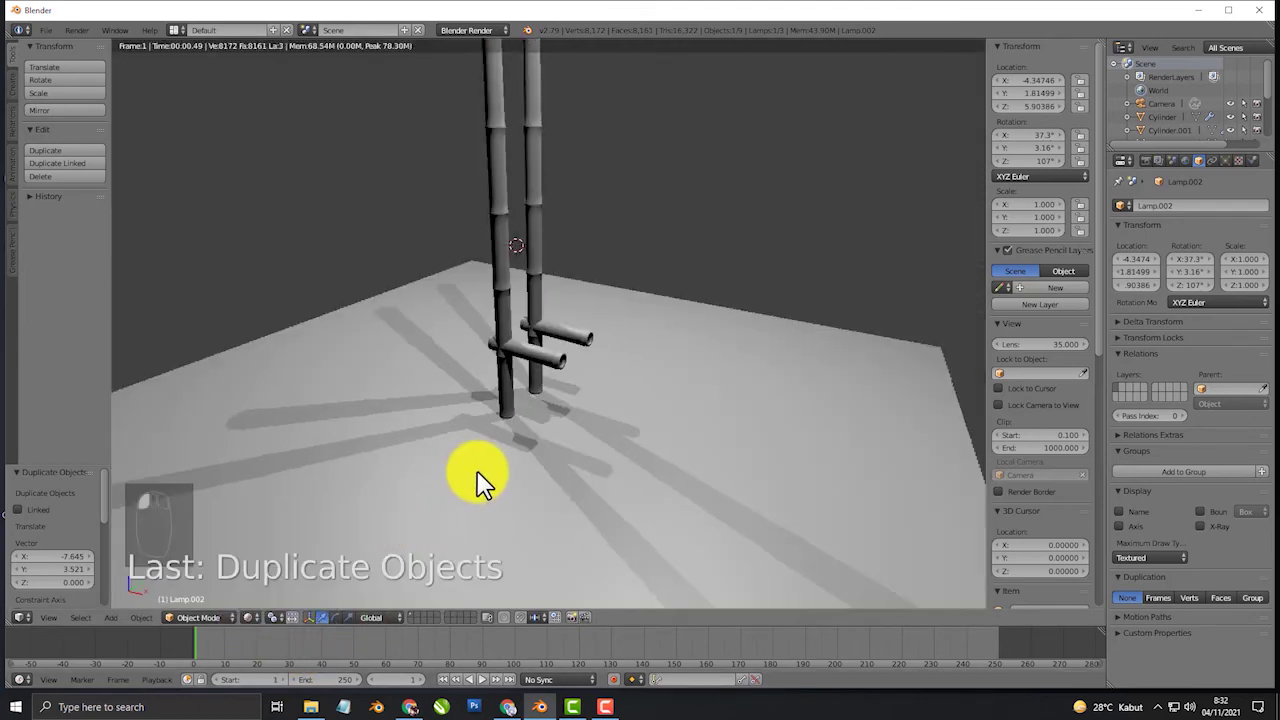
pyautogui.scroll(-5, 512, 465)
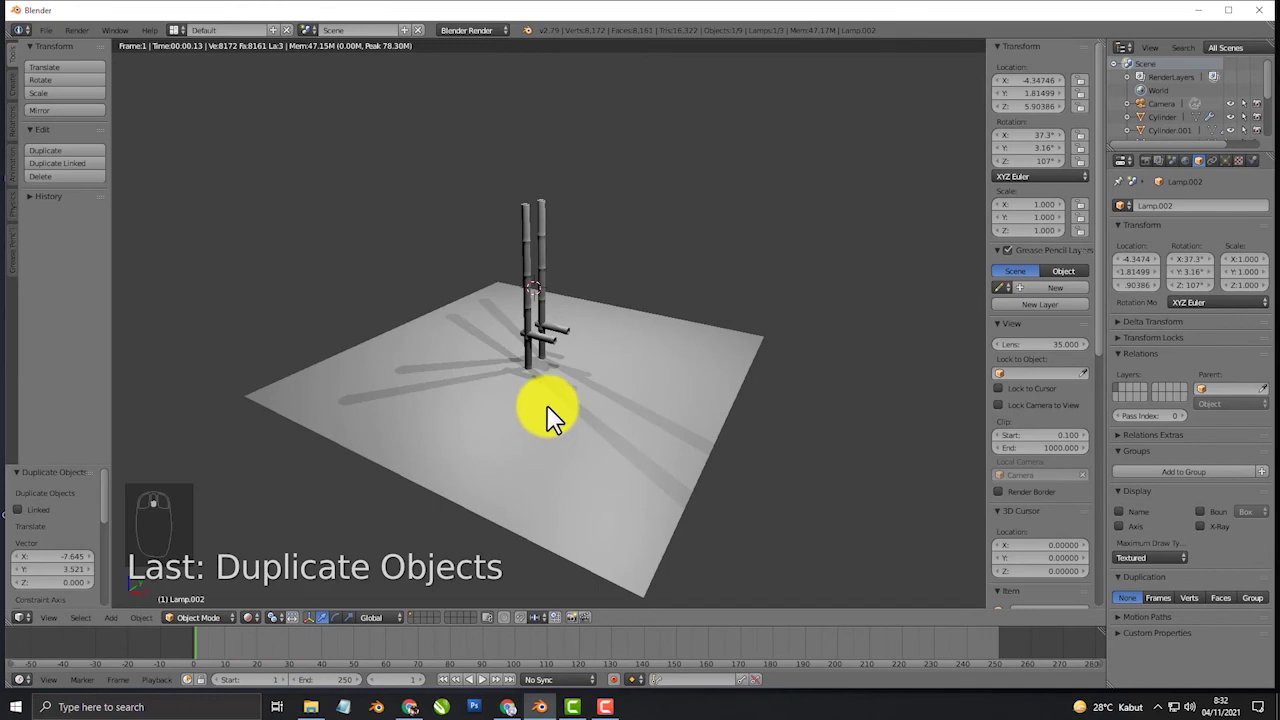
pyautogui.moveTo(555, 412); pyautogui.dragTo(614, 366, button='middle')
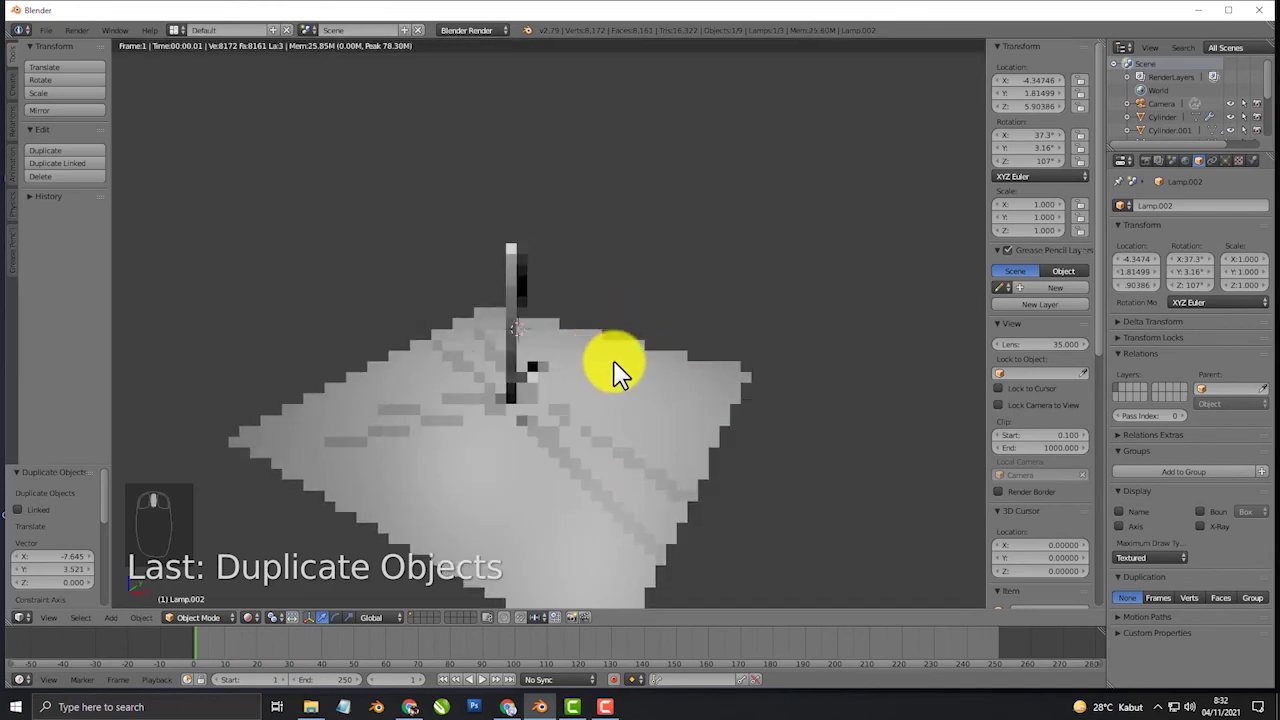
# - Return to Texture shading and set the second lamp copy and the original lamp to No Shadow
pyautogui.click(248, 617)
pyautogui.click(272, 558)
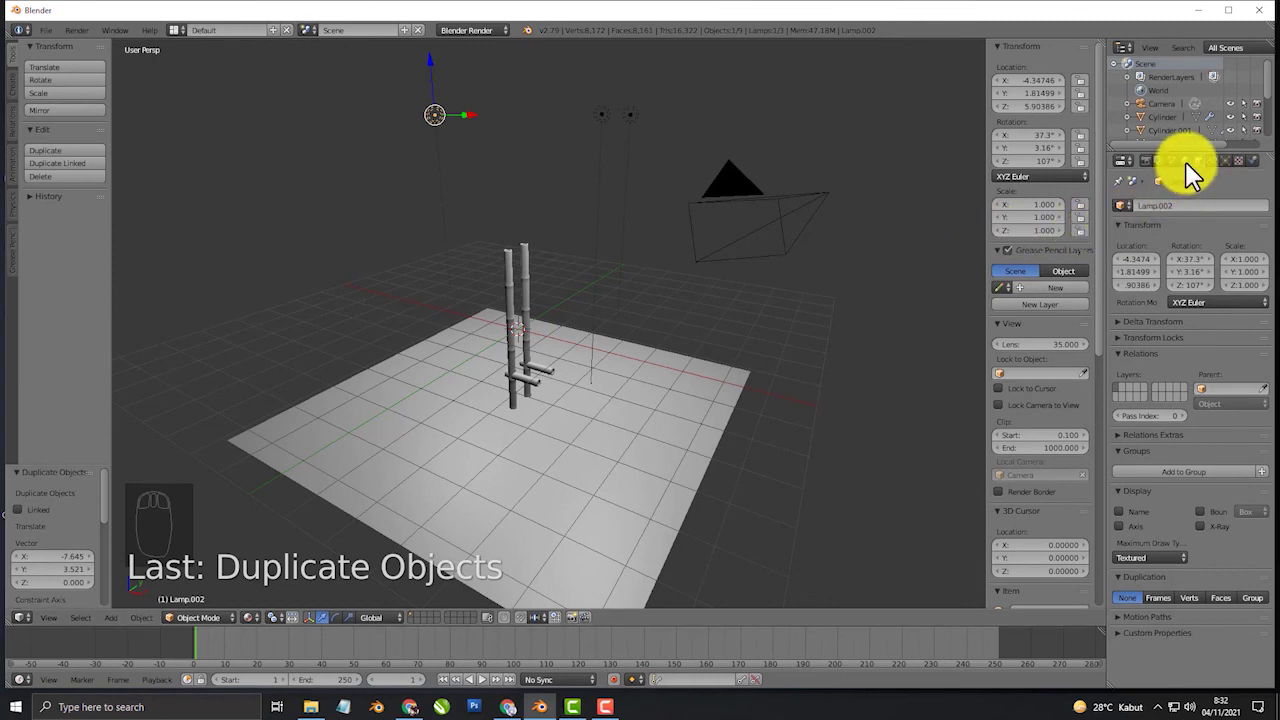
pyautogui.click(1225, 160)
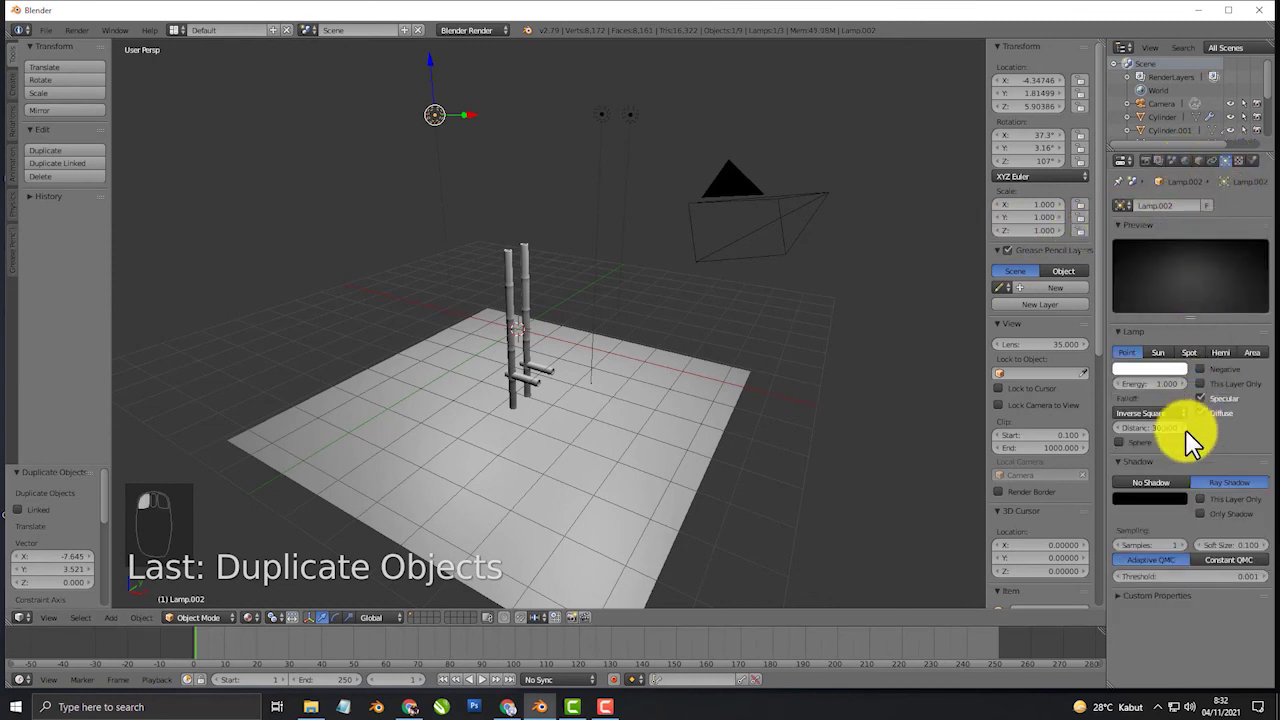
pyautogui.click(1160, 482)
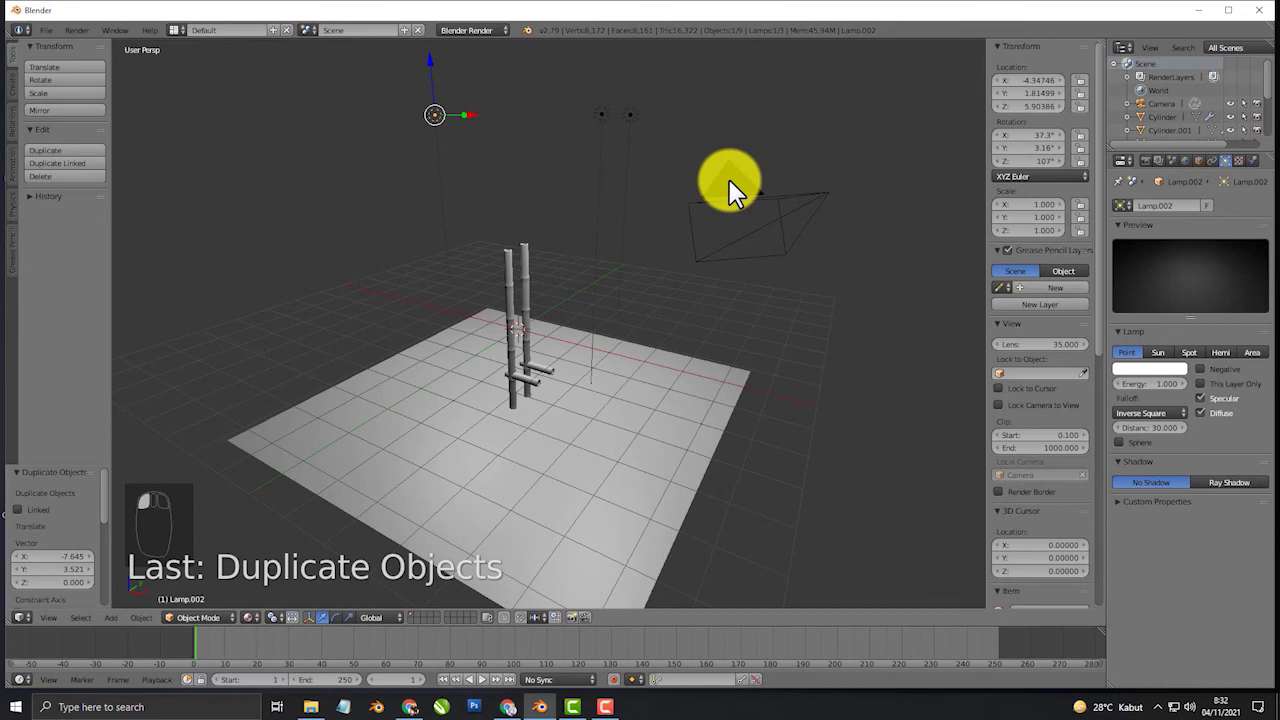
pyautogui.rightClick(638, 126)
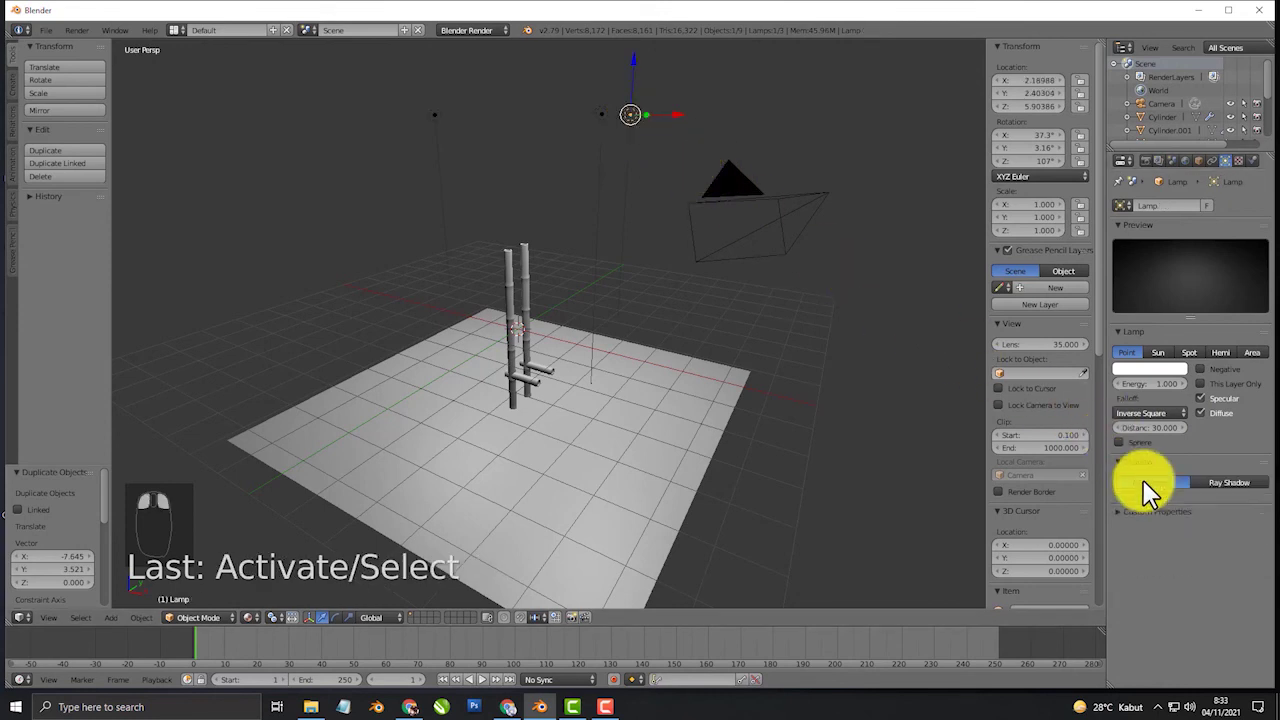
# - Frame the poles in perspective and align the camera to that view
pyautogui.moveTo(528, 345); pyautogui.dragTo(573, 337, button='middle')
pyautogui.scroll(2, 540, 349)
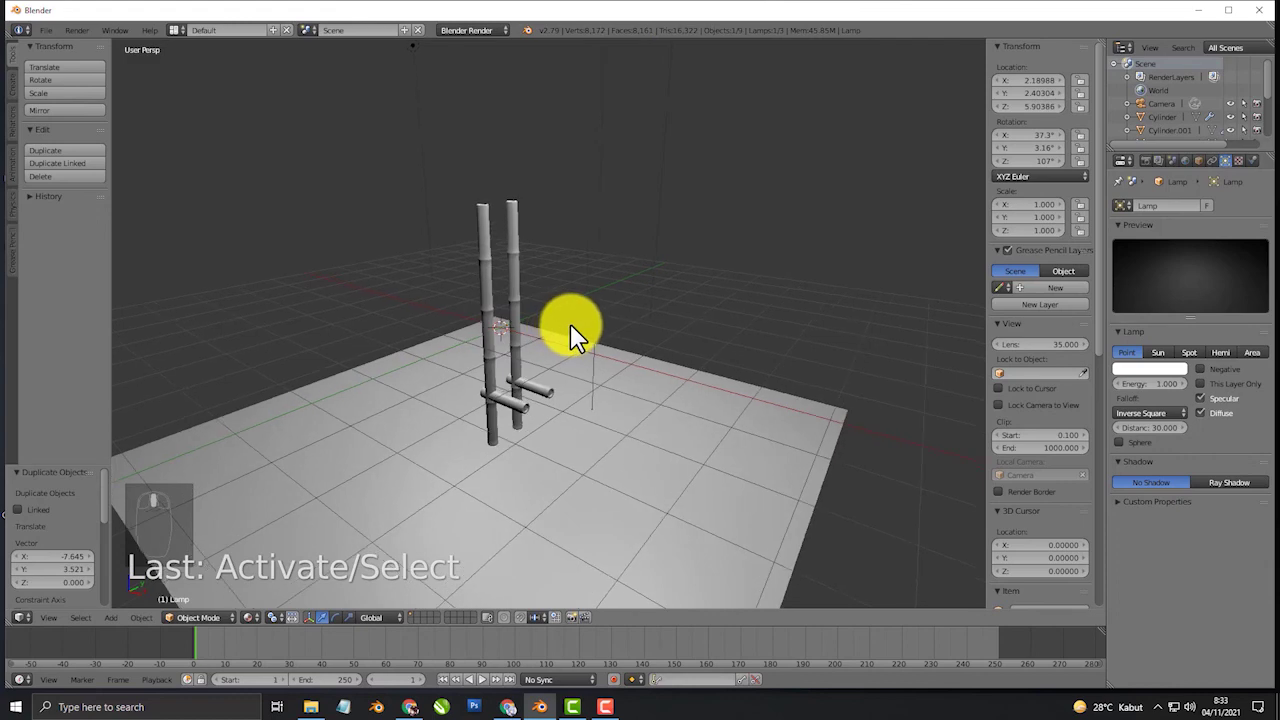
pyautogui.press('ctrl+alt+KP_0')
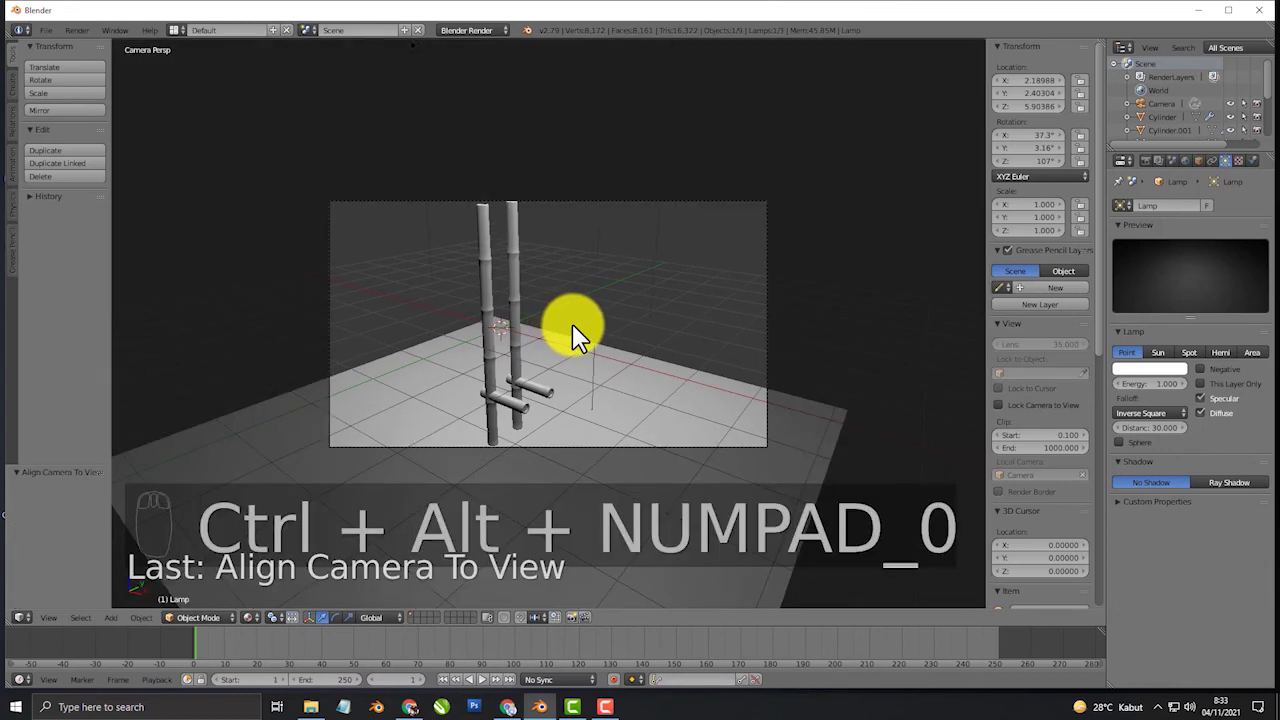
# - Enable Lock Camera to View and reframe the camera so both complete poles sit inside the frame
pyautogui.press('n')
pyautogui.press('n')
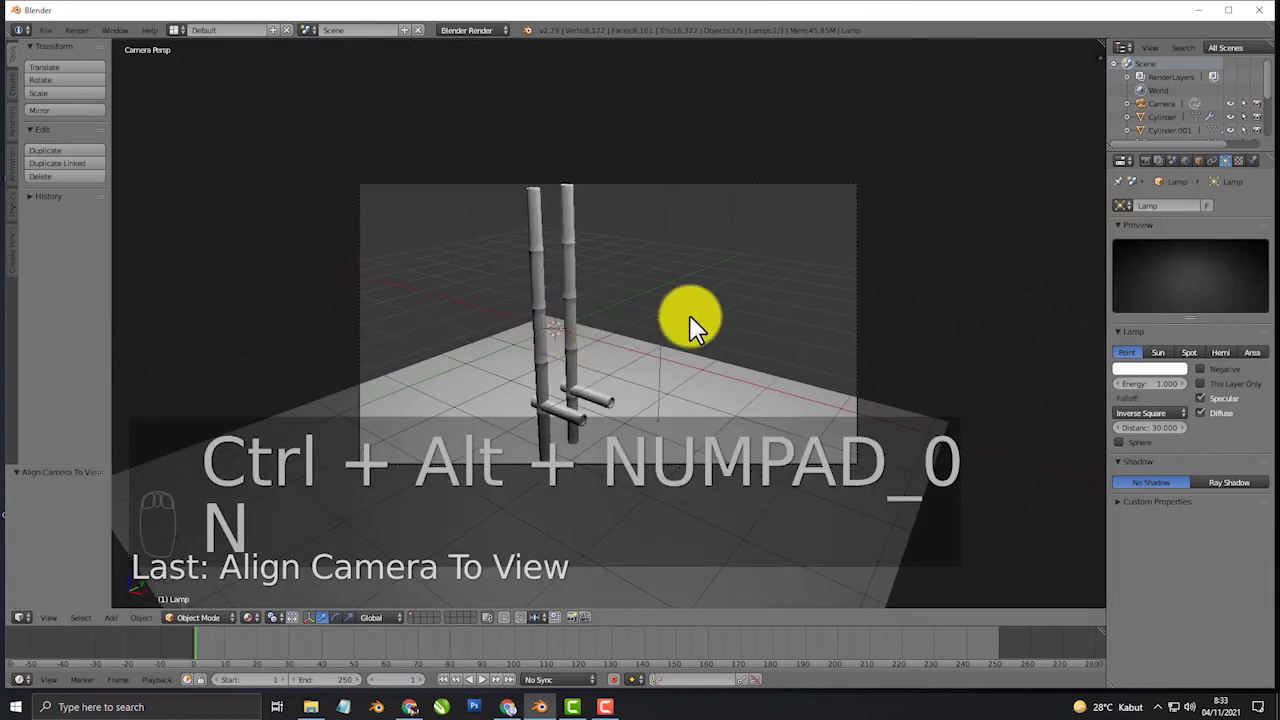
pyautogui.scroll(-4, 1057, 286)
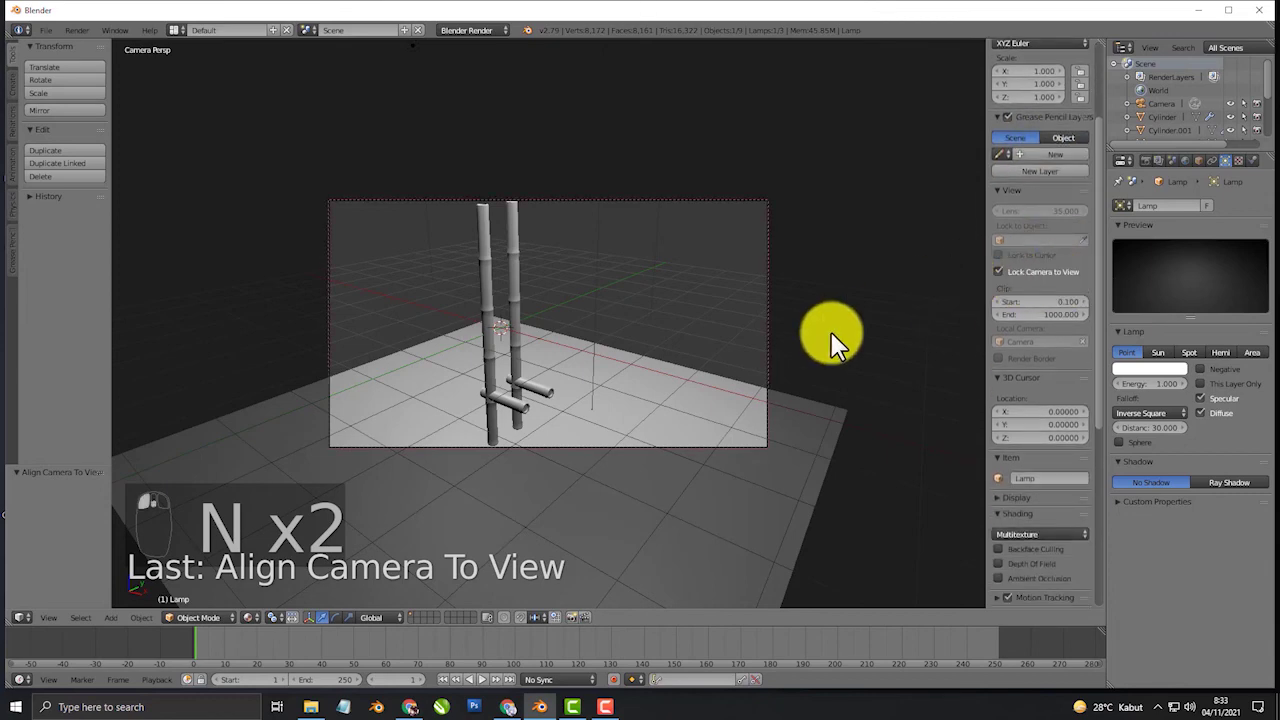
pyautogui.press('n')
pyautogui.scroll(-2, 614, 328)
pyautogui.moveTo(612, 326)
pyautogui.mouseDown(button='middle')
pyautogui.moveTo(576, 320)
pyautogui.moveTo(605, 299)
pyautogui.moveTo(594, 320)
pyautogui.moveTo(621, 326)
pyautogui.mouseUp(button='middle')
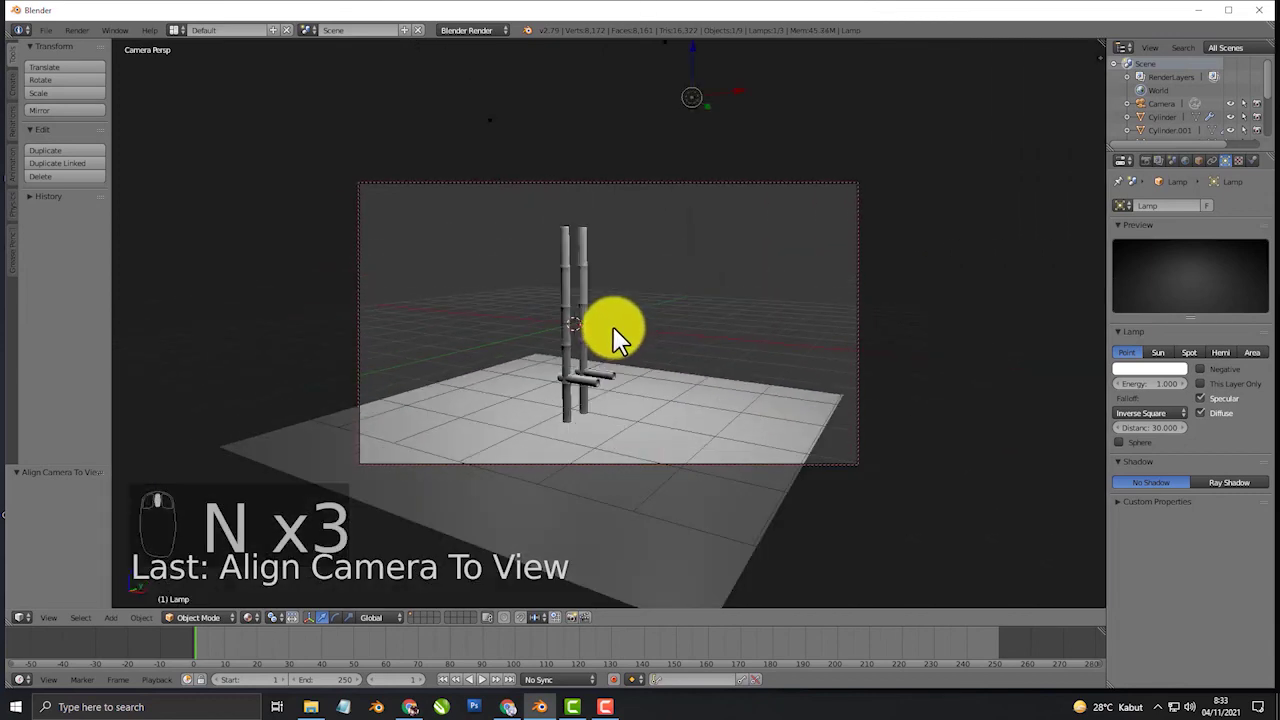
pyautogui.scroll(2, 605, 298)
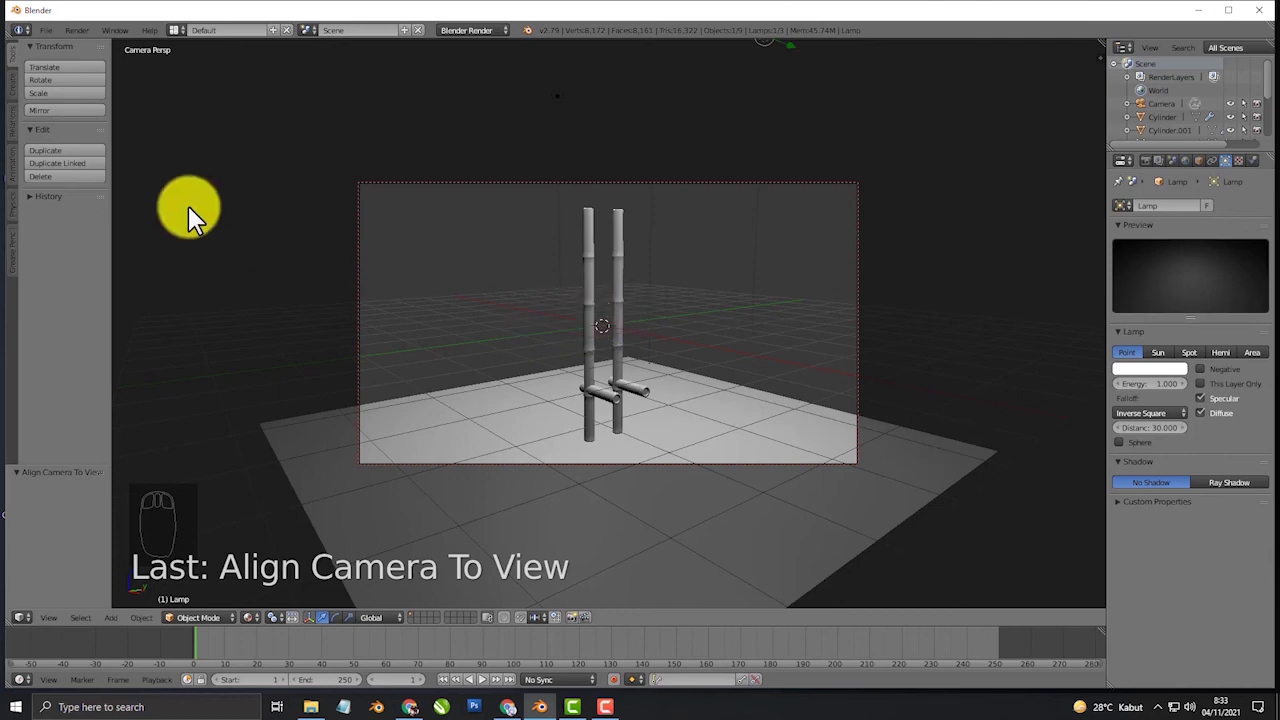
# - Render the scene as a still image and examine the bamboo poles in the result
pyautogui.click(78, 30)
pyautogui.click(92, 54)
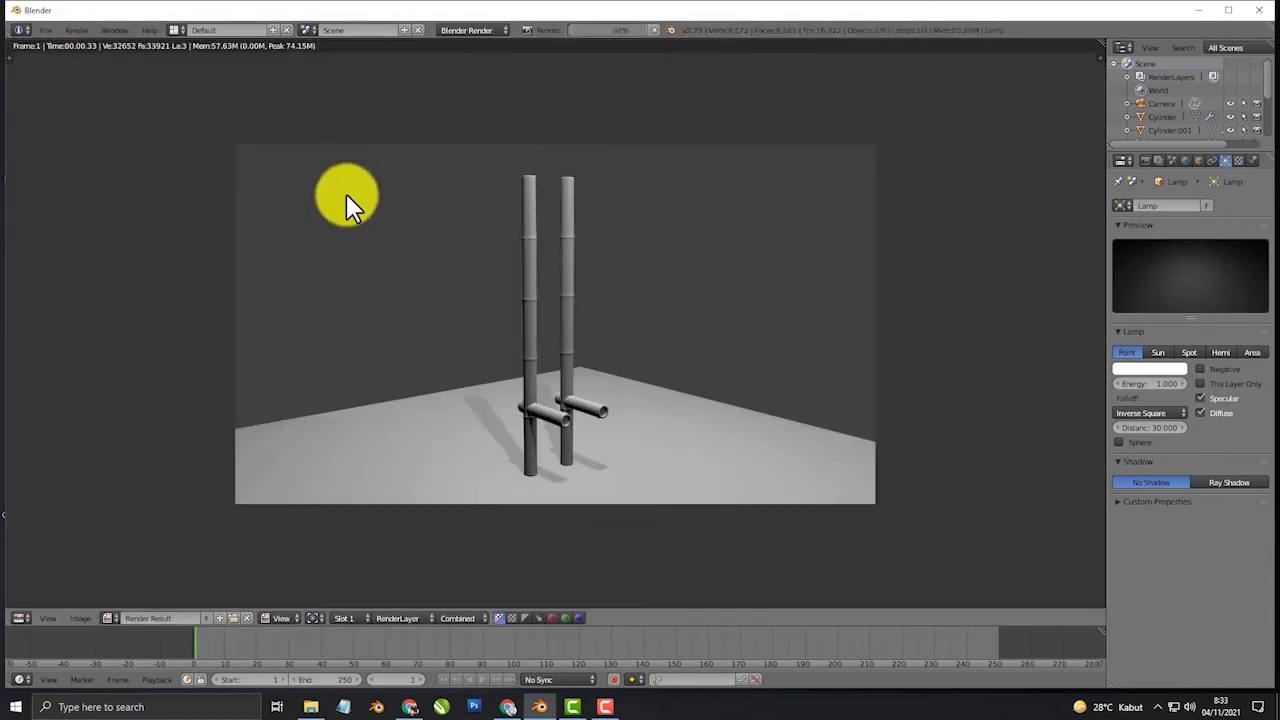
pyautogui.scroll(2, 526, 280)
pyautogui.scroll(-1, 528, 280)
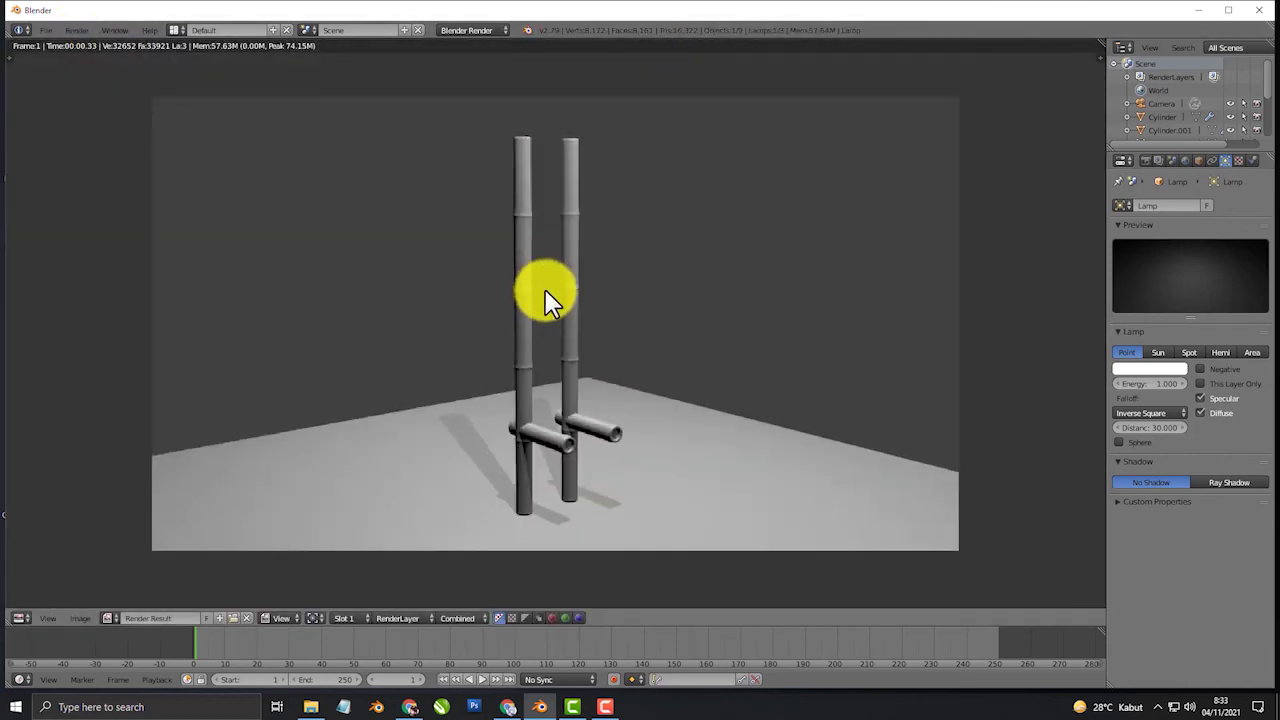